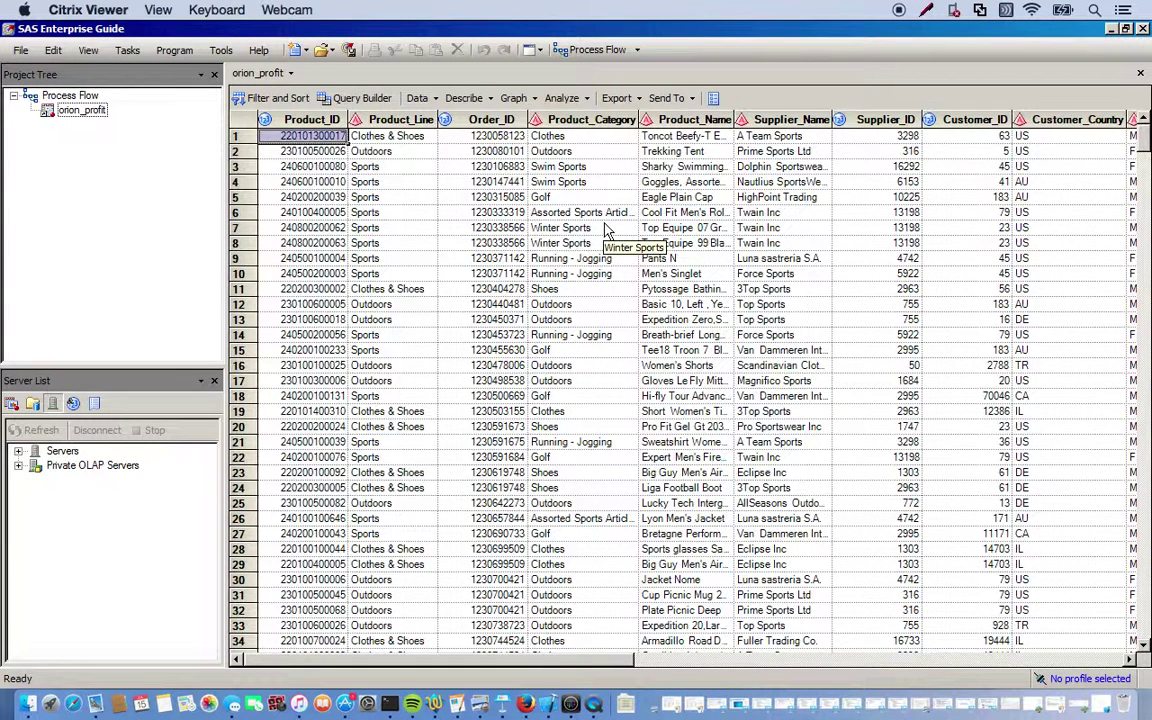
Step: Launch the Summary Tables Wizard on orion_profit, restarting it once, and reach step 2
left_click(72, 116)
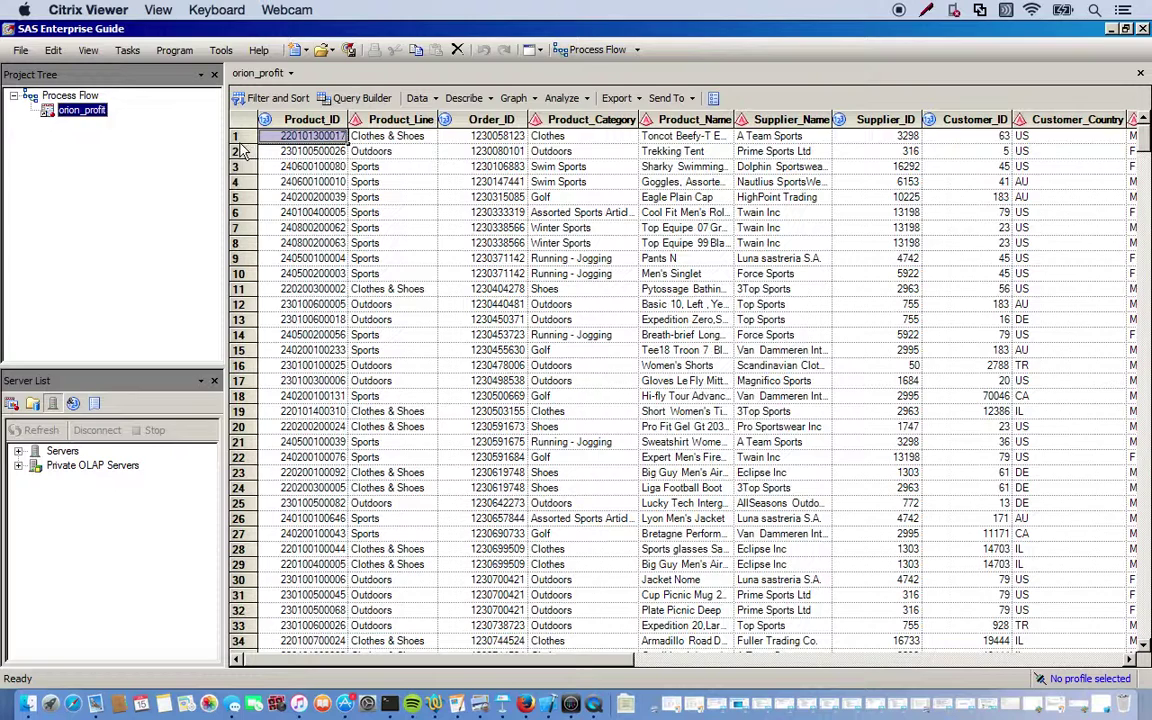
left_click(466, 98)
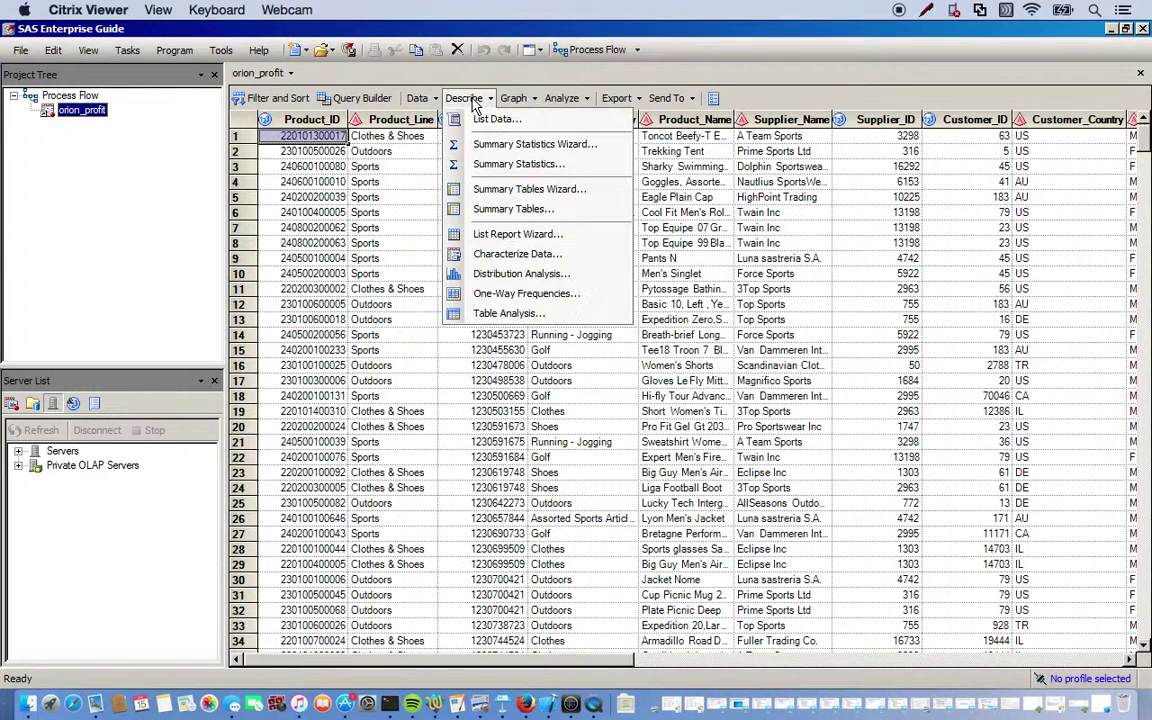
left_click(527, 190)
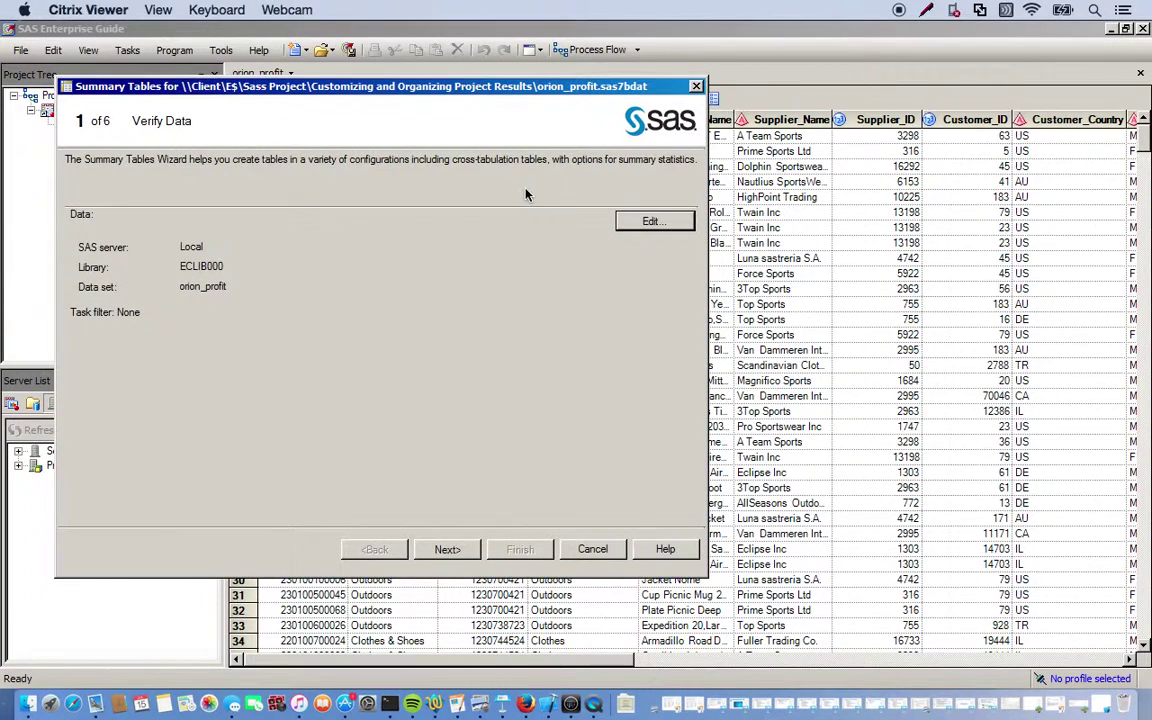
left_click(447, 549)
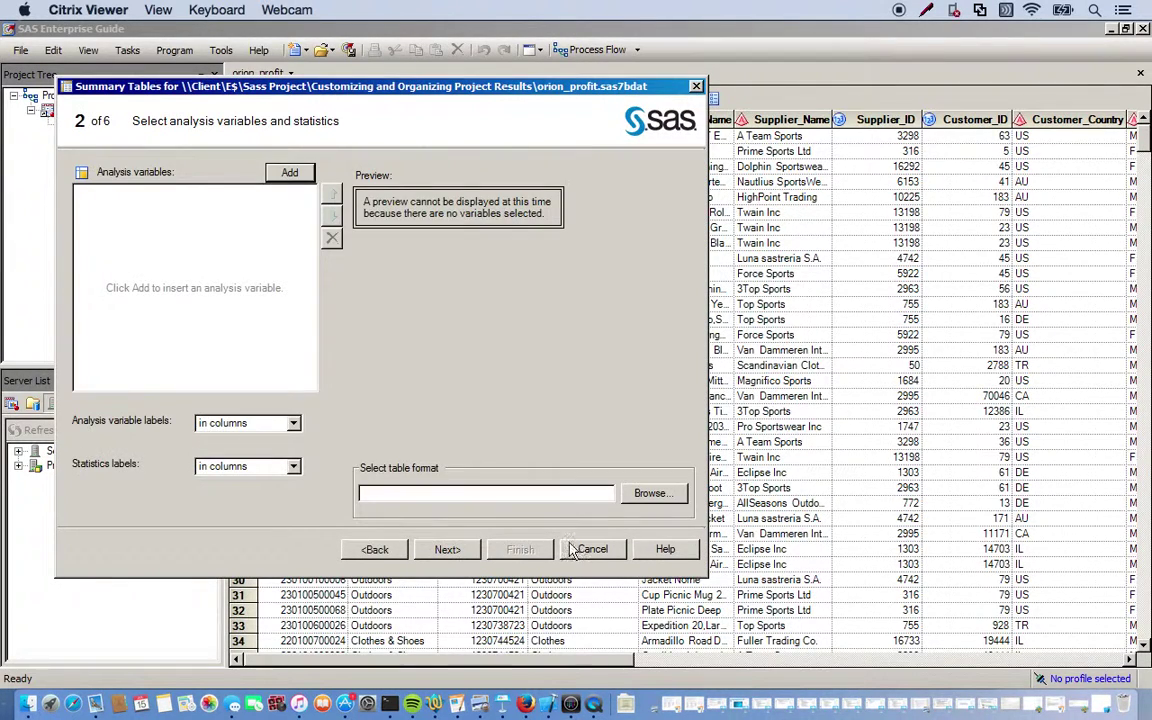
key("Escape")
left_click(470, 98)
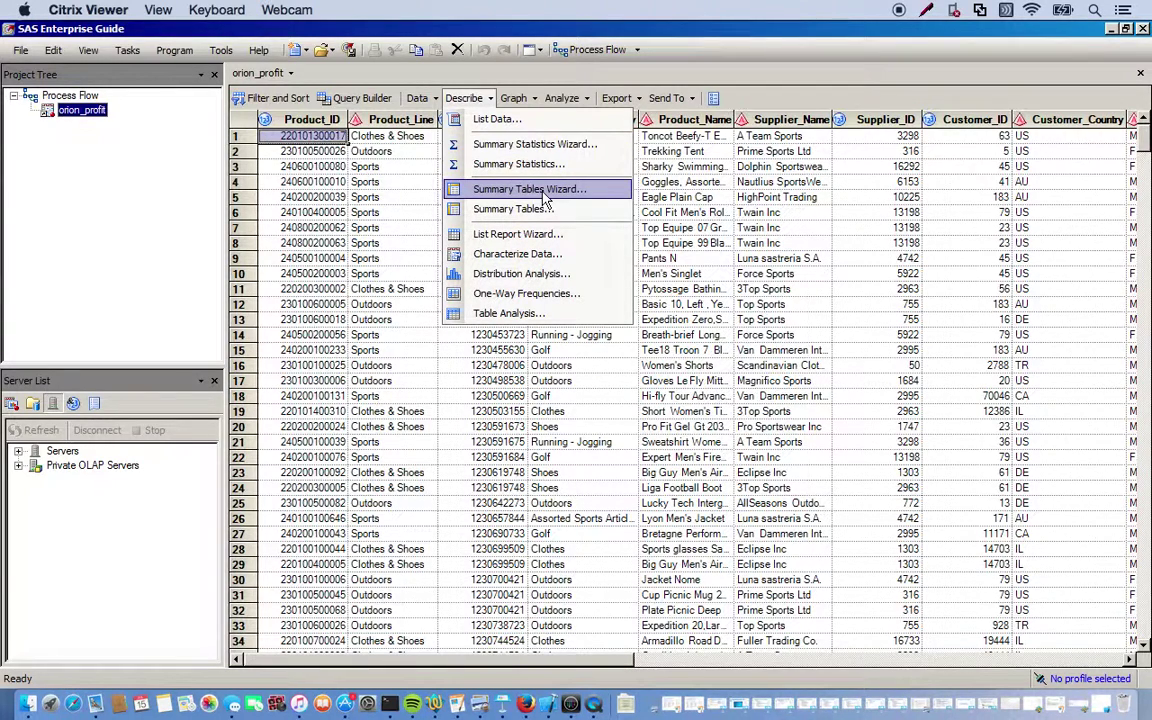
left_click(499, 192)
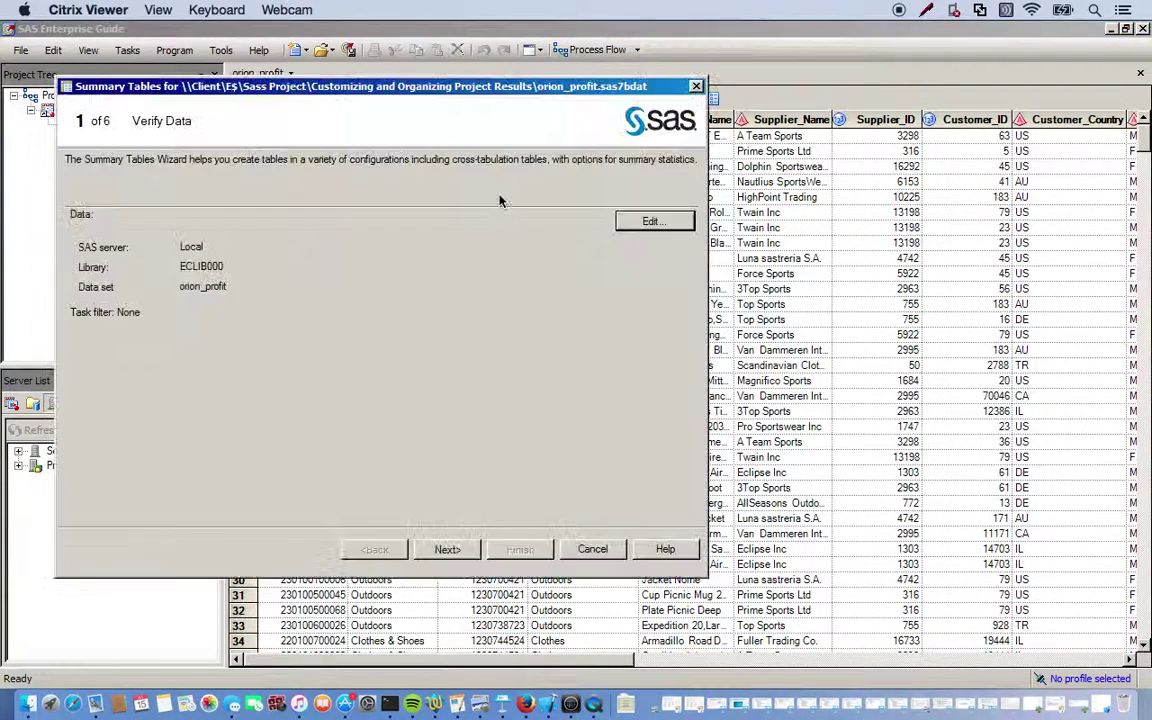
left_click(447, 549)
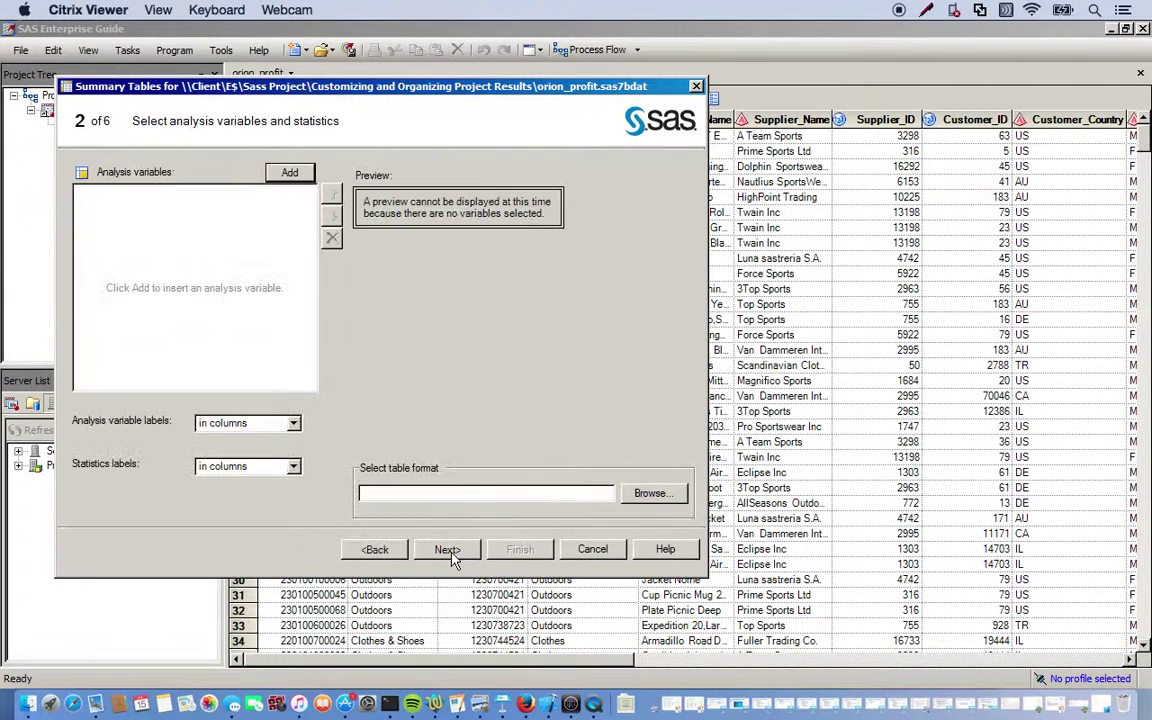
Step: Add Profit as an analysis variable with the Average statistic
left_click(290, 173)
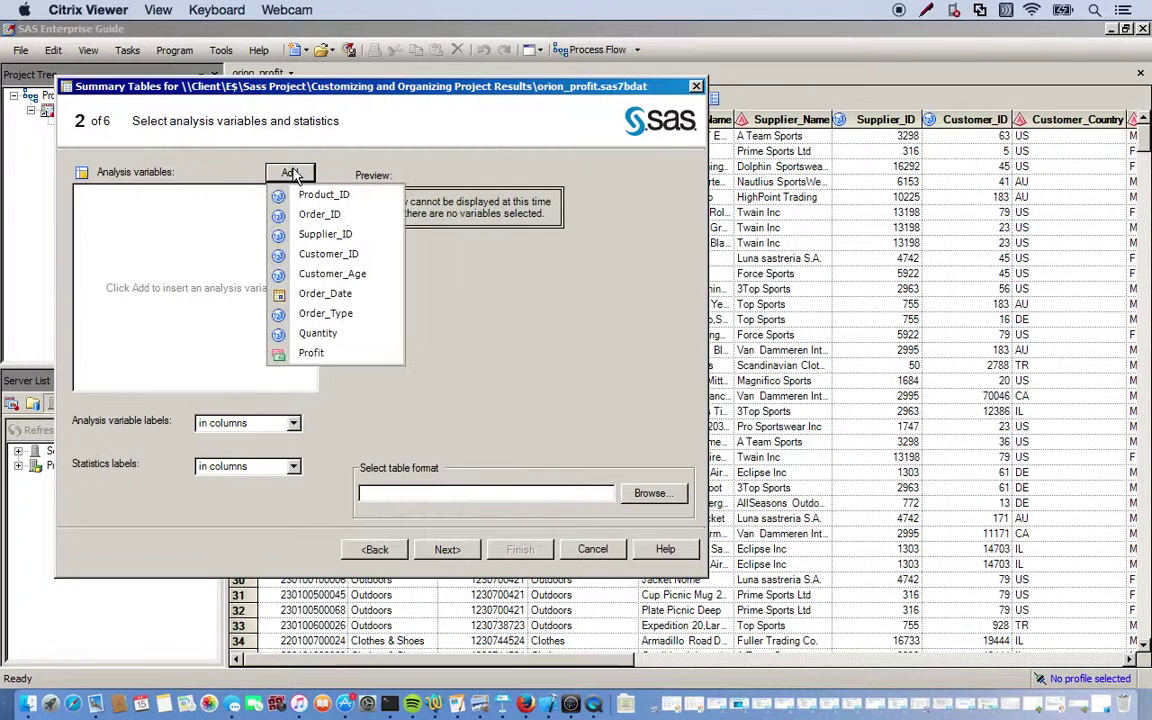
left_click(155, 212)
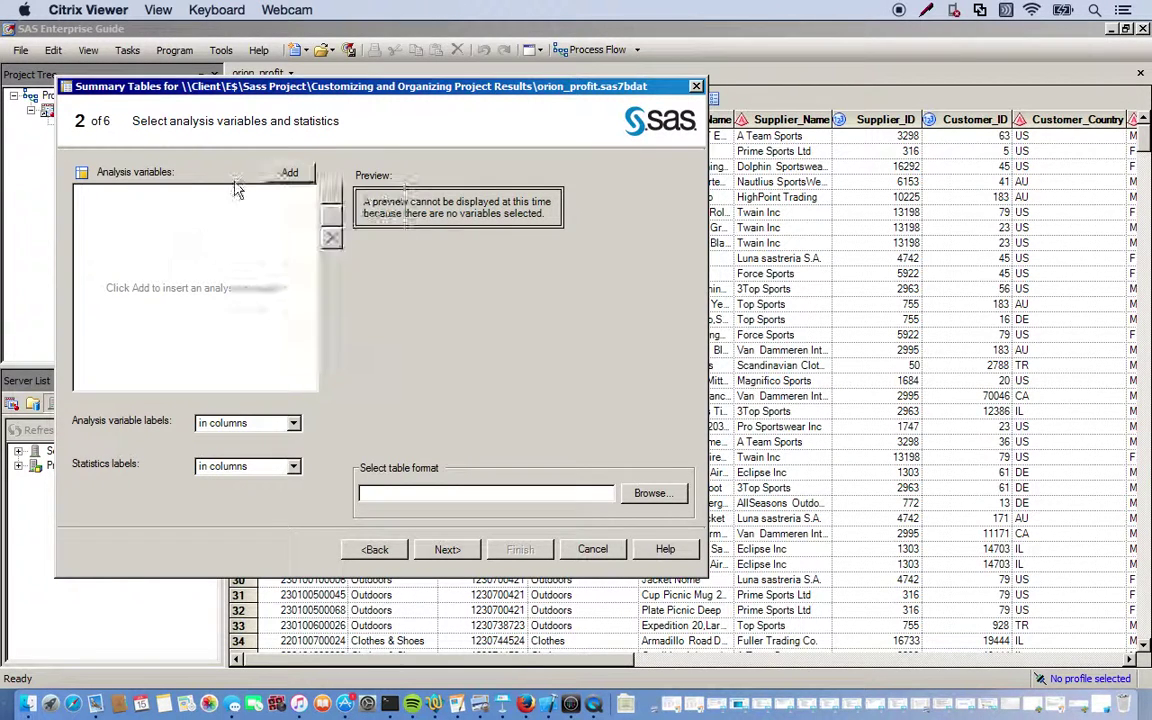
left_click(289, 173)
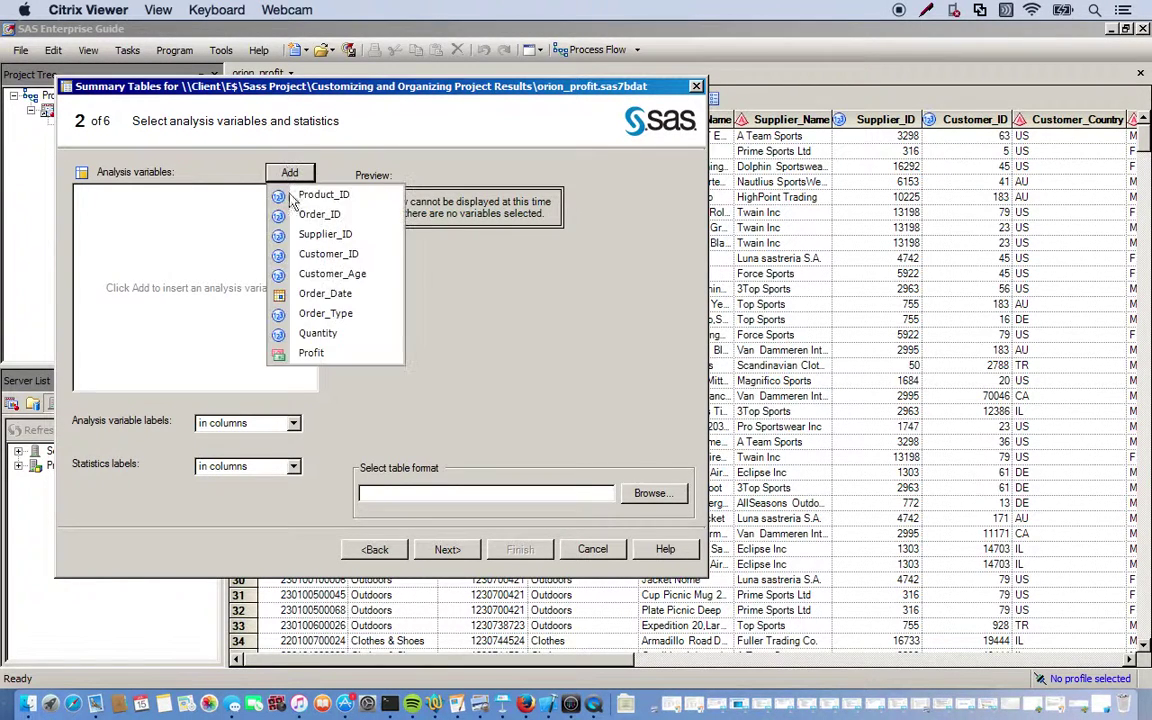
left_click(312, 354)
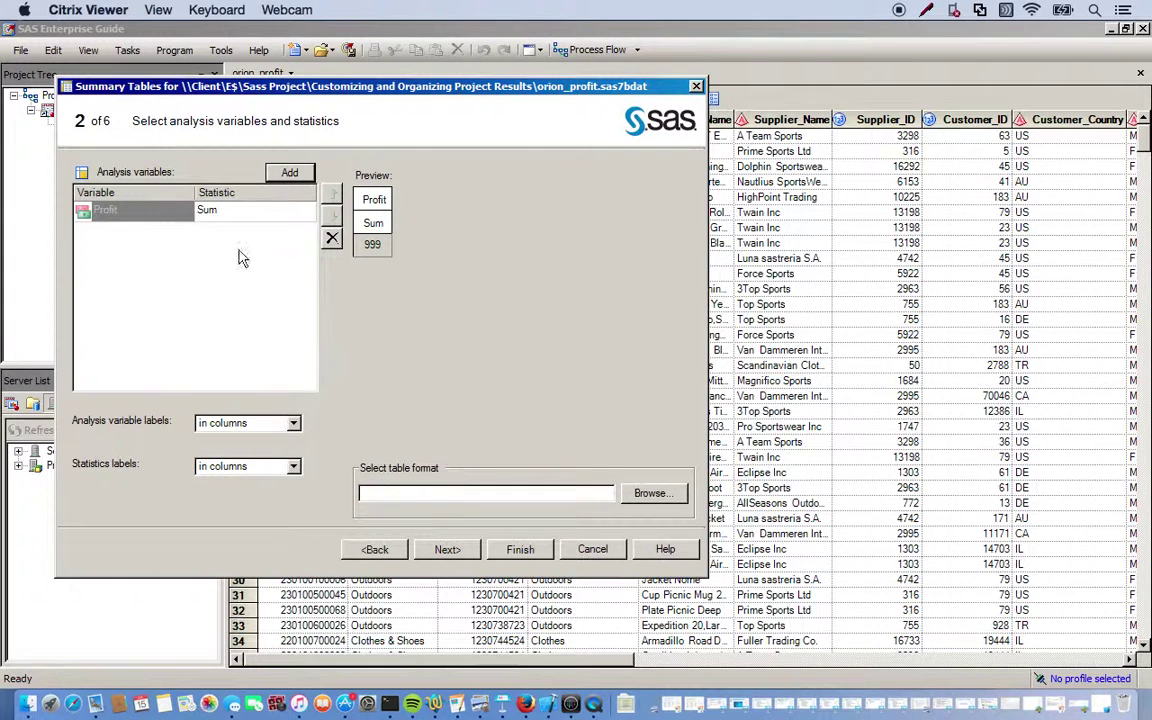
left_click(250, 211)
left_click(307, 211)
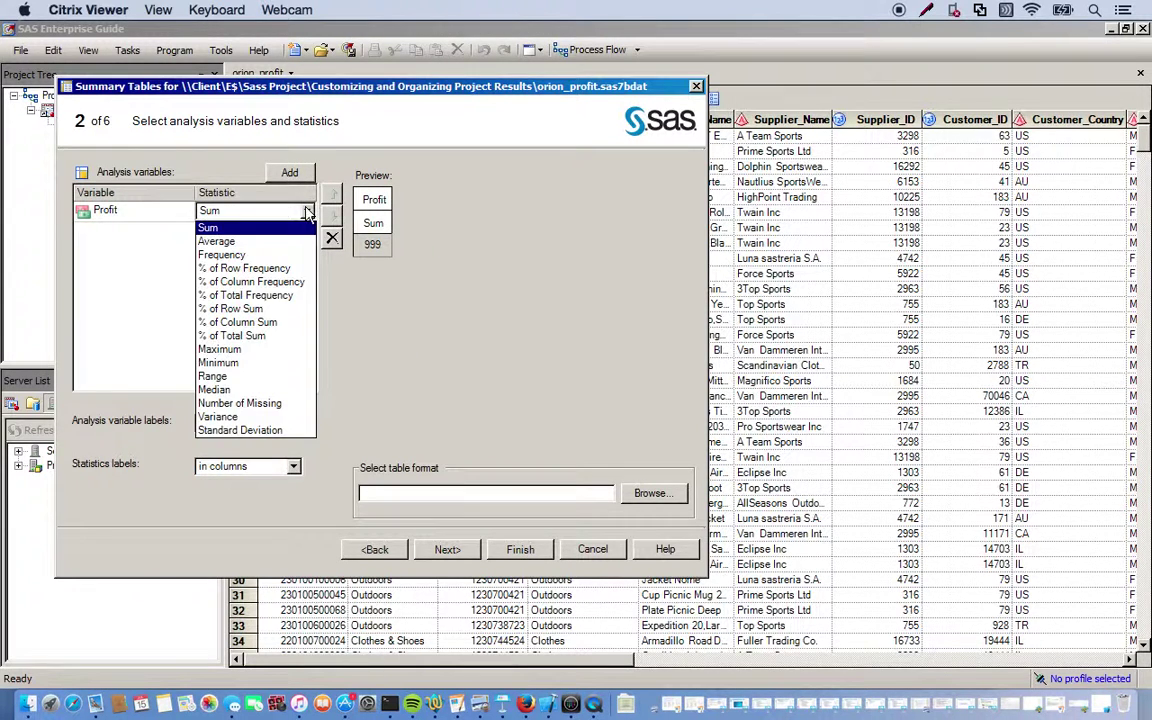
left_click(216, 241)
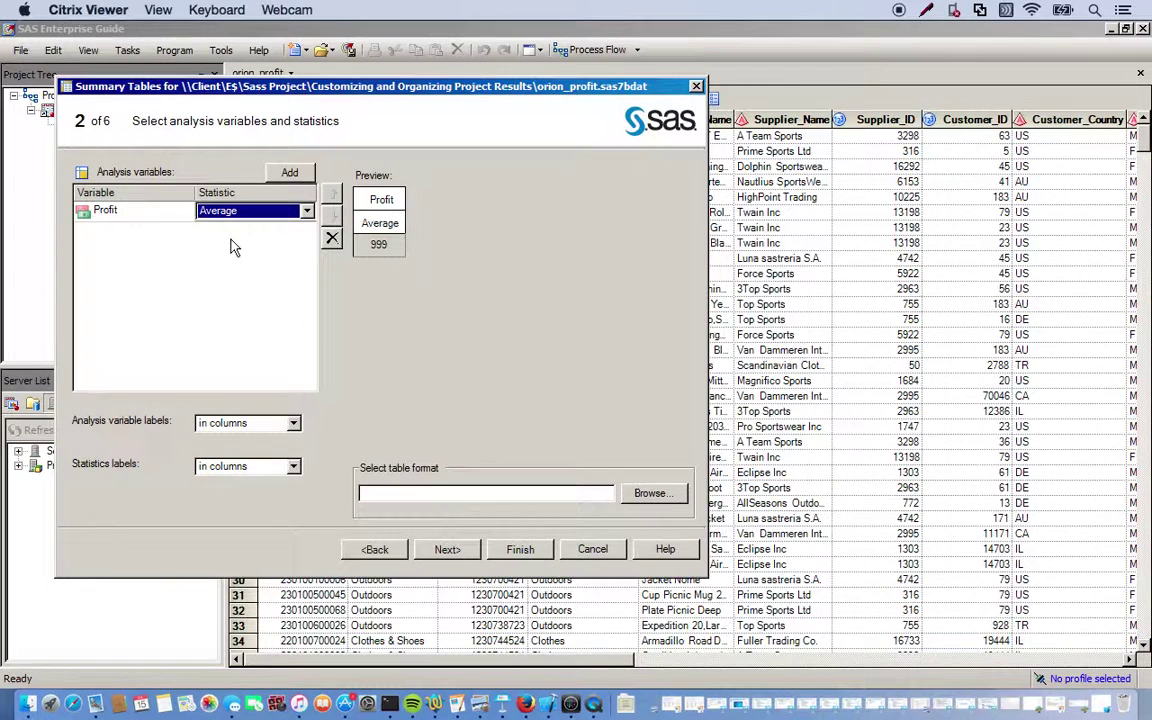
Step: Add Profit a second time with the Standard Deviation statistic
left_click(289, 174)
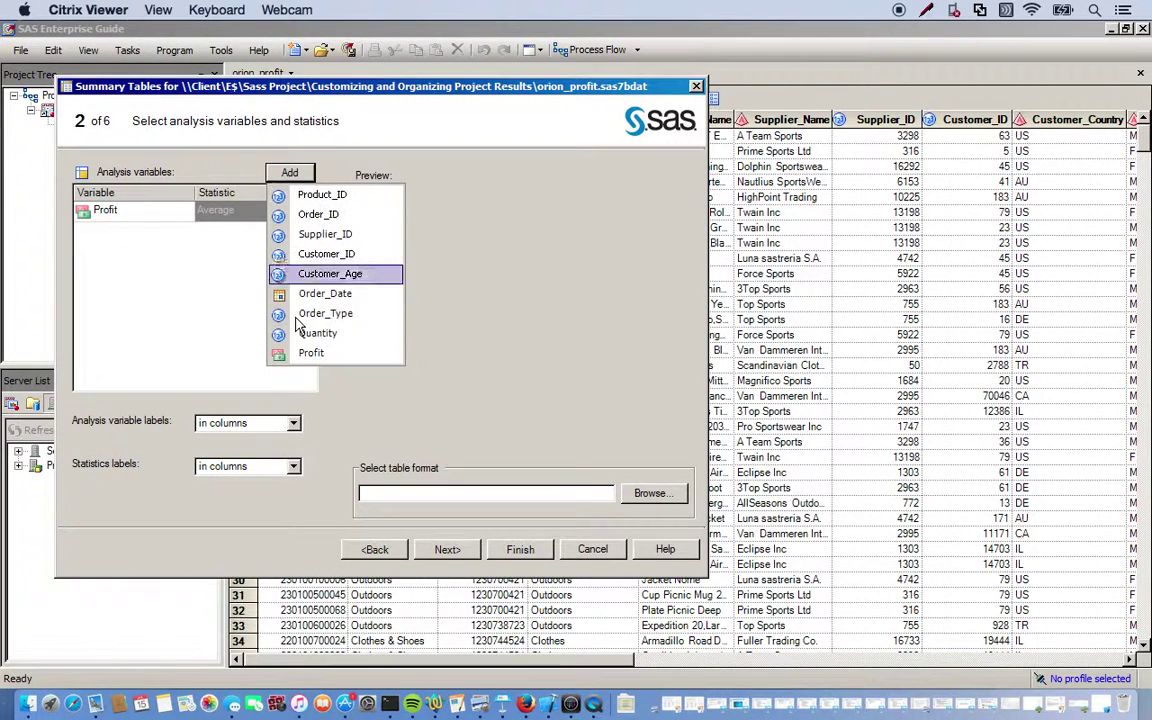
left_click(310, 354)
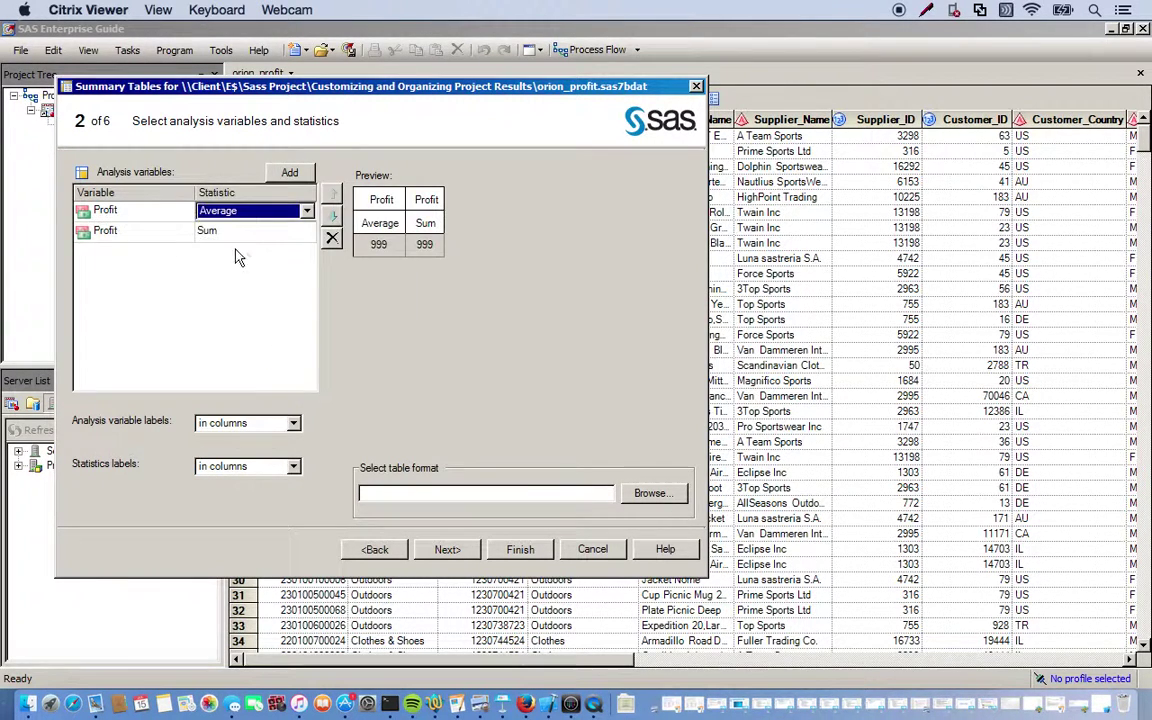
left_click(280, 232)
left_click(303, 232)
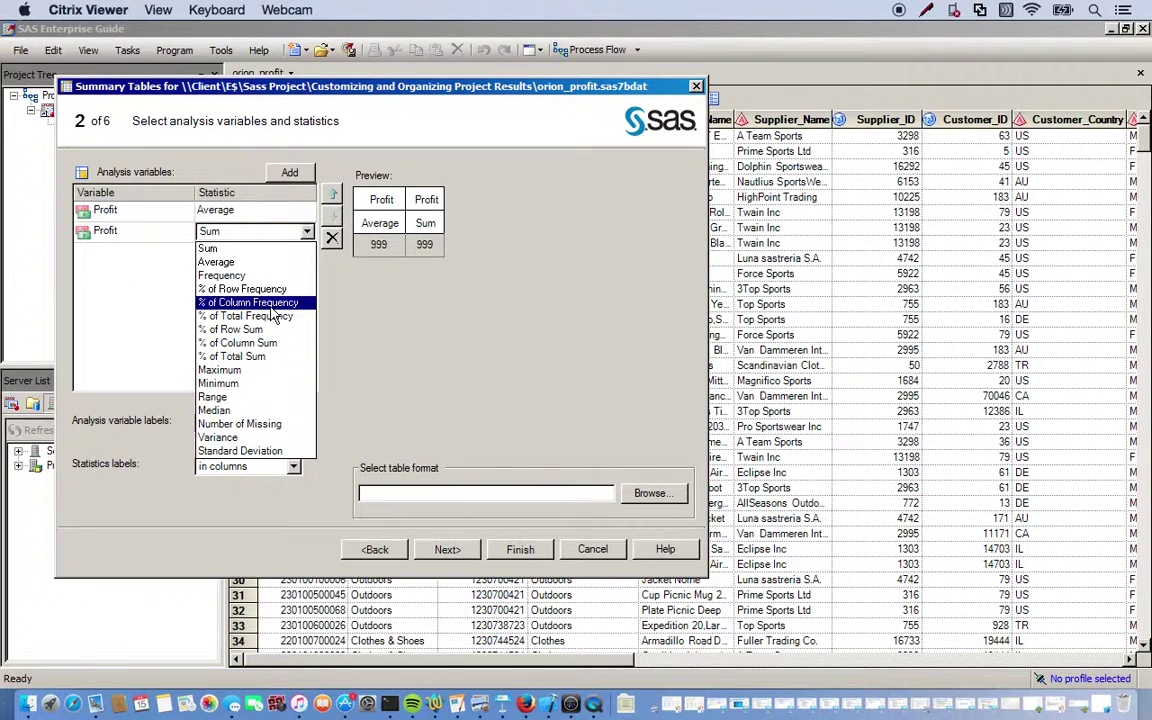
left_click(237, 451)
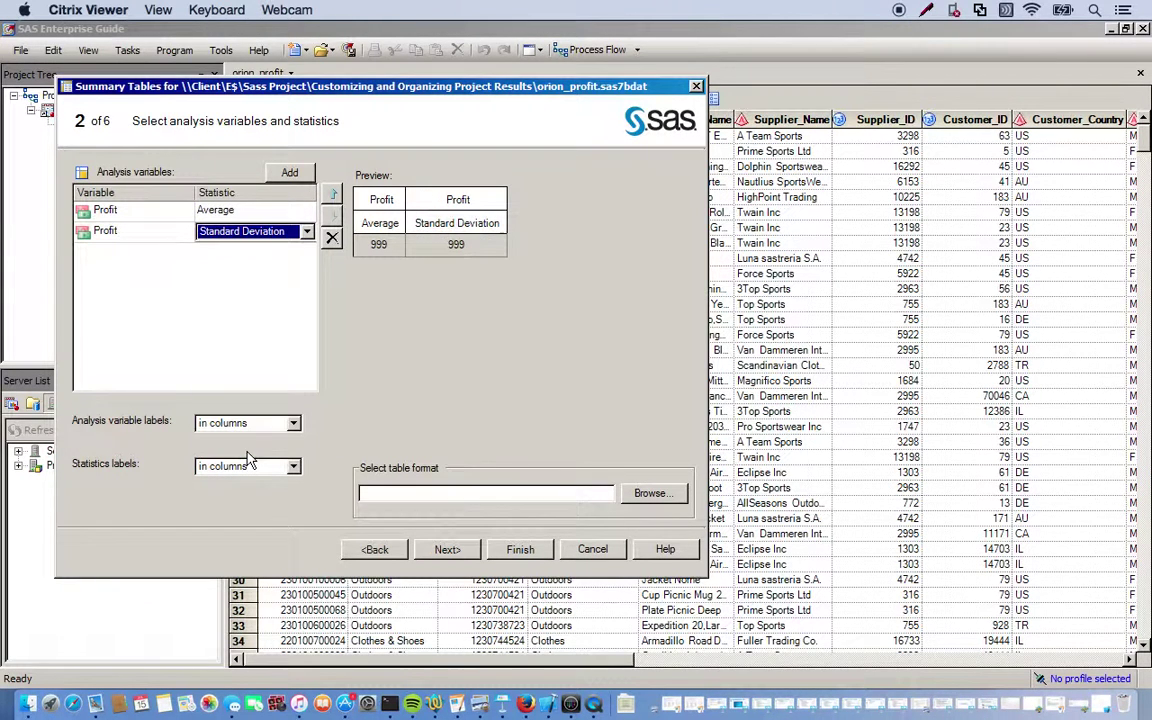
left_click(447, 549)
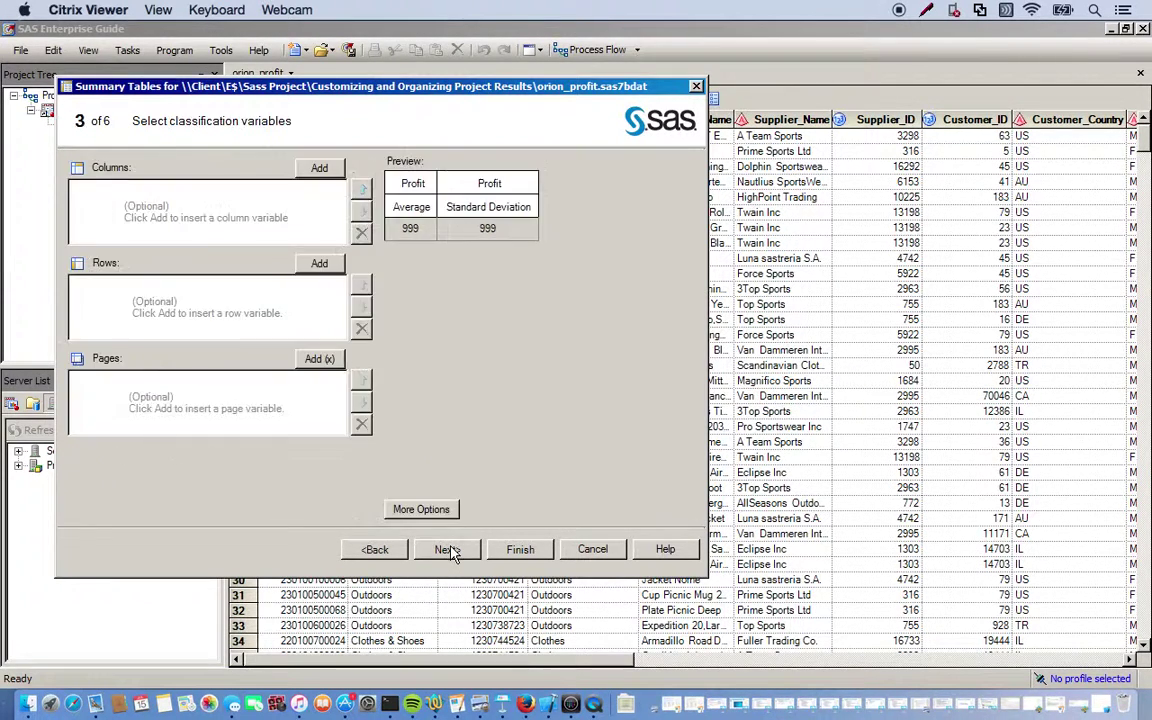
Step: Group the table rows by Customer_Age_Group
left_click(319, 264)
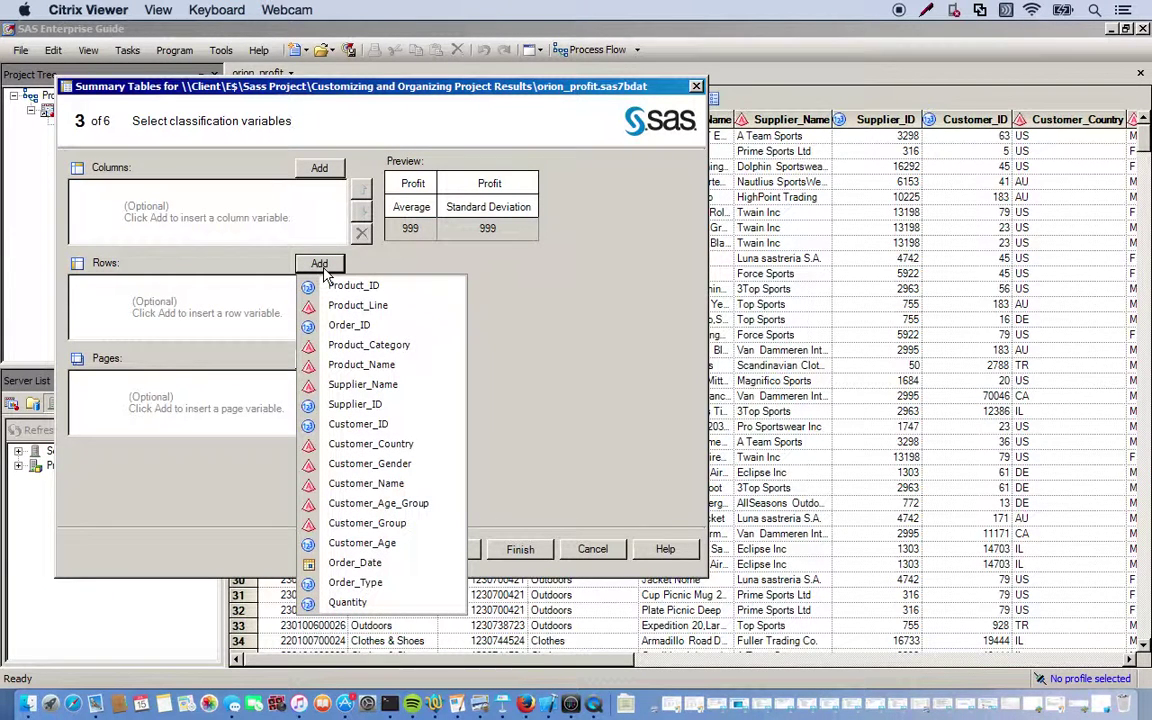
left_click(99, 278)
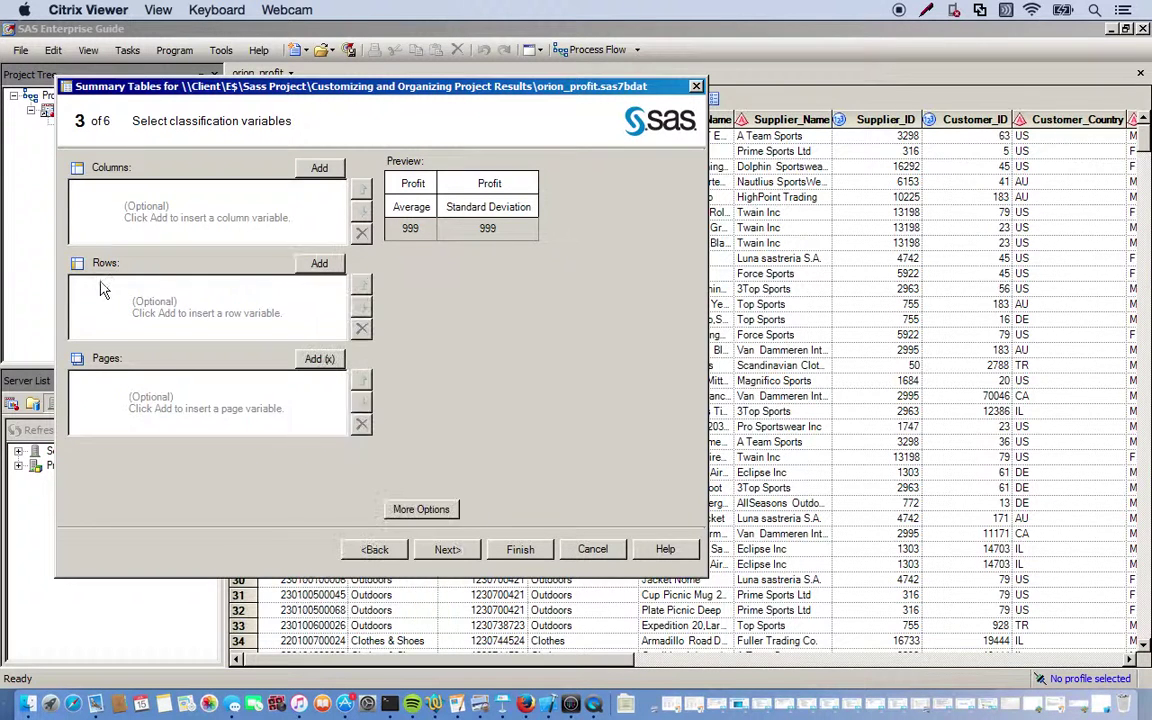
left_click(300, 265)
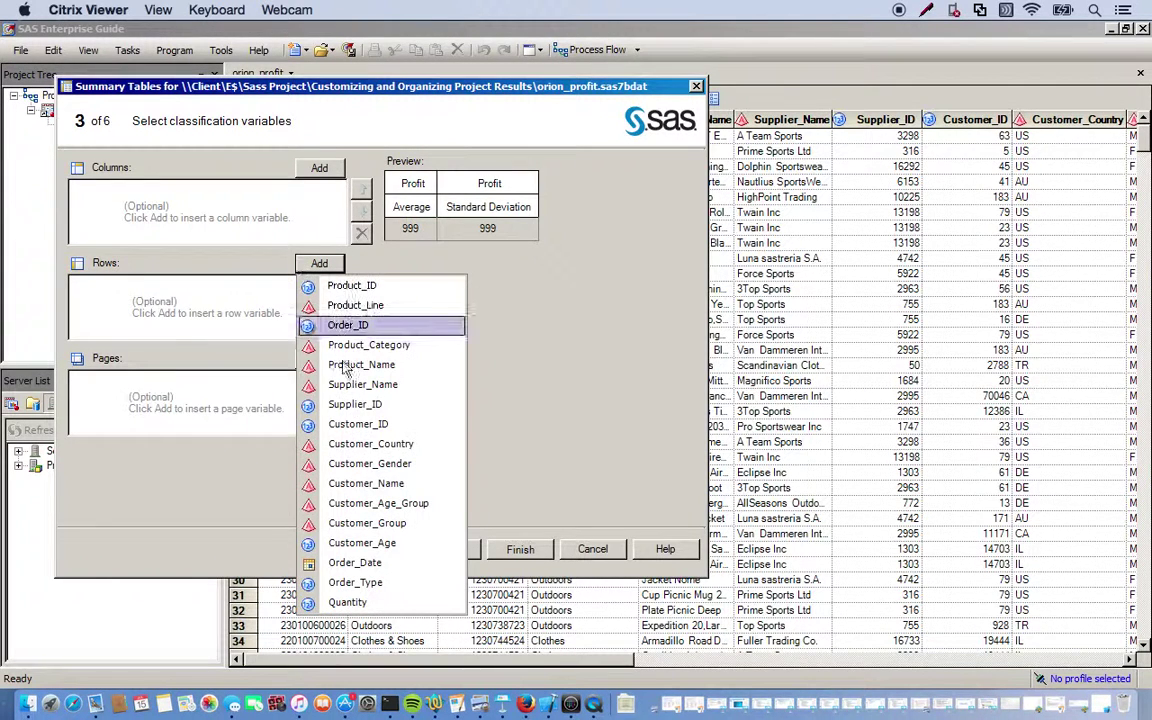
left_click(372, 503)
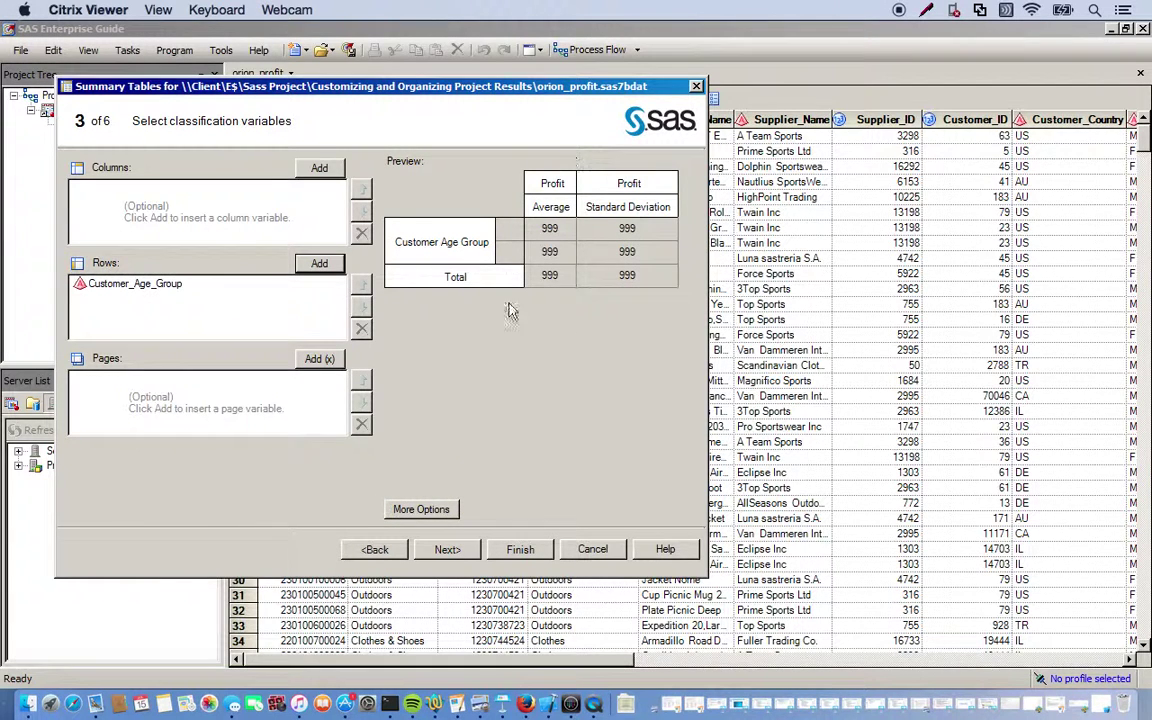
Step: Set the row totals to None and run the summary table
left_click(447, 549)
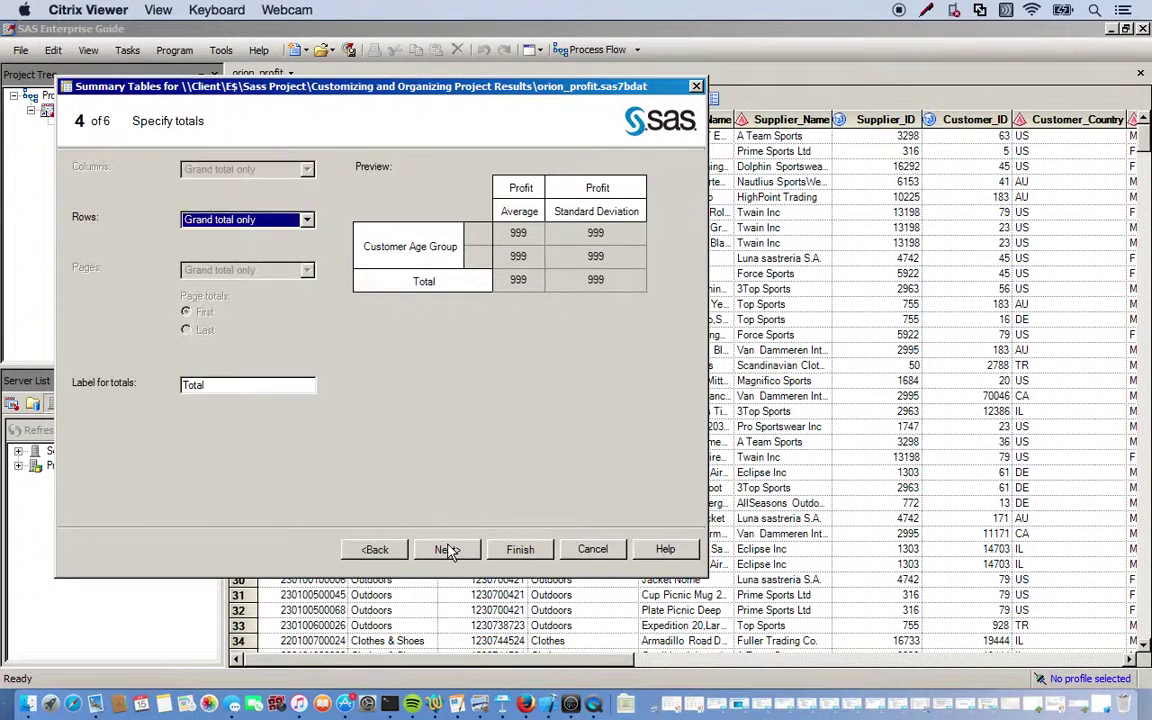
left_click(221, 219)
left_click(196, 236)
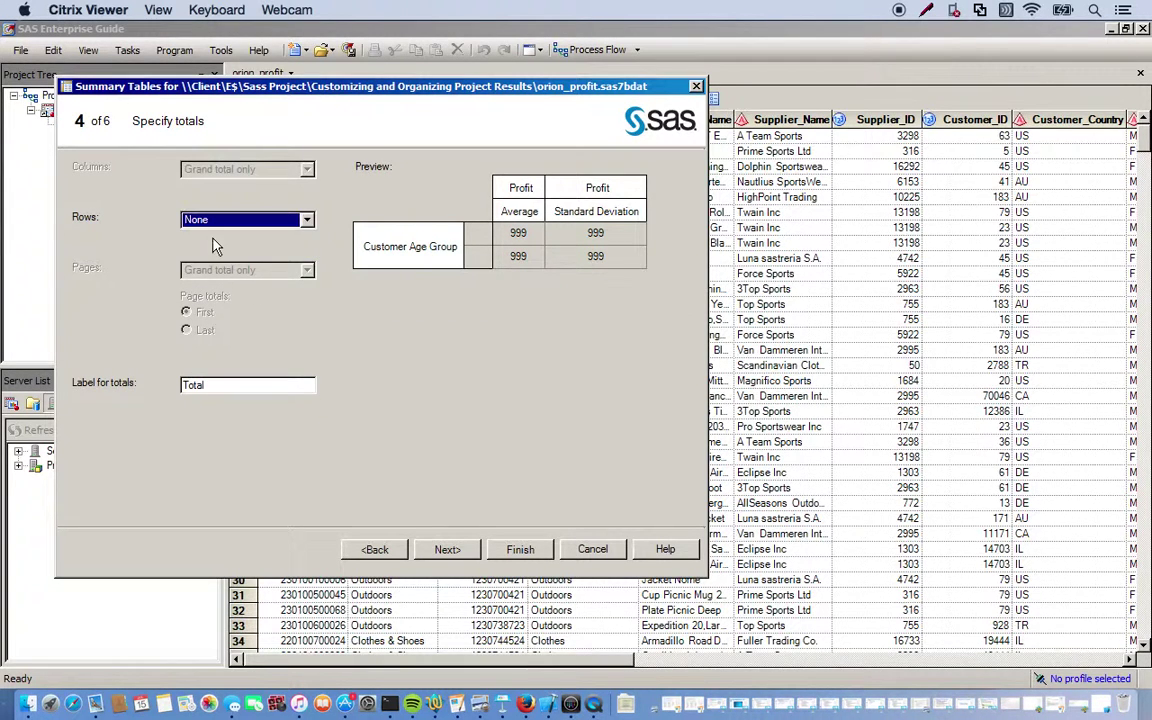
left_click(448, 551)
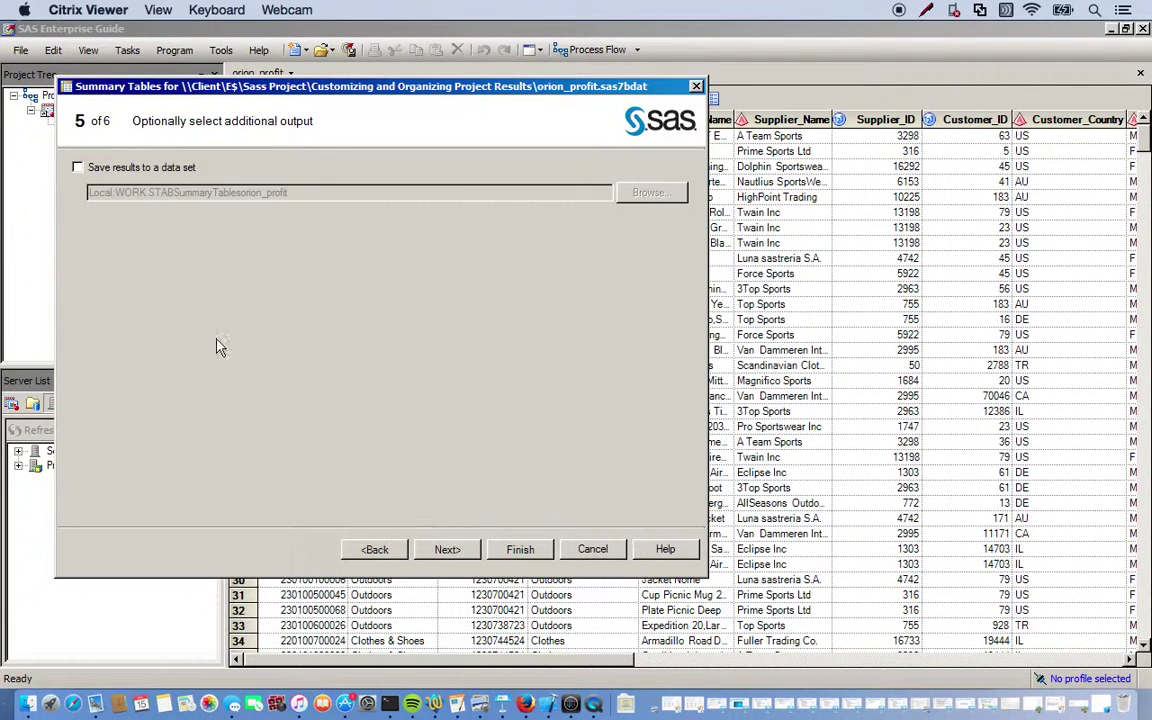
left_click(519, 550)
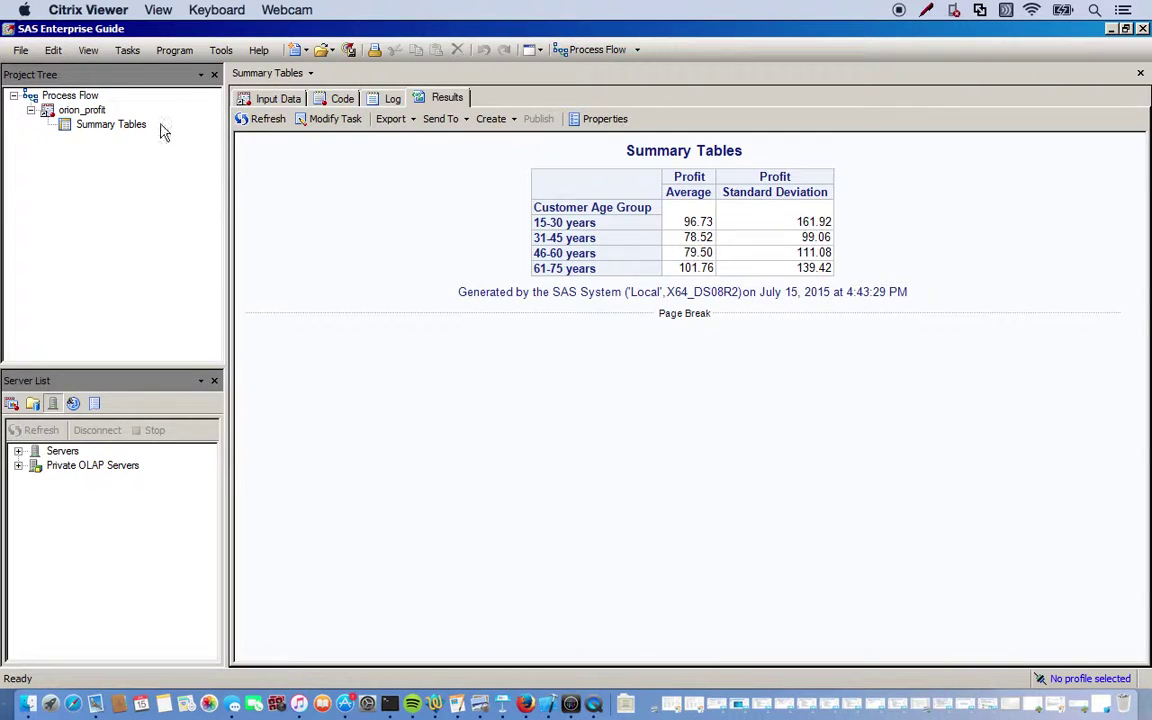
Step: Swap the row variable from Customer_Age_Group to Product_Category and rerun, replacing previous results
left_click(350, 119)
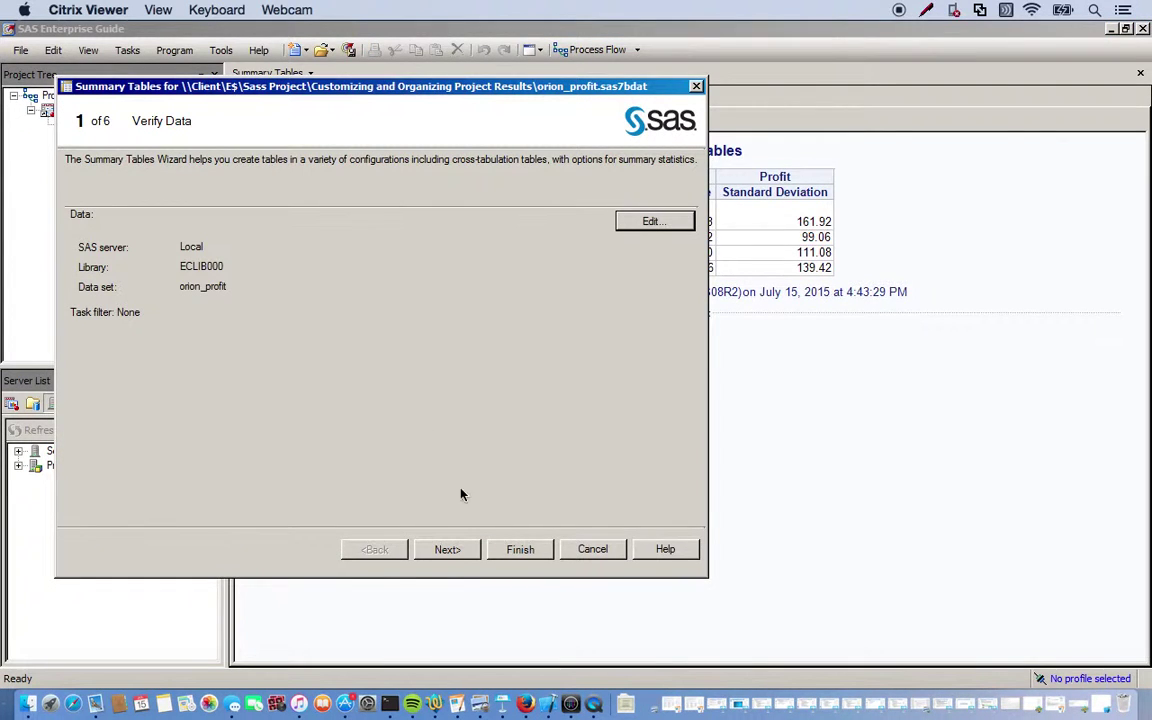
left_click(451, 552)
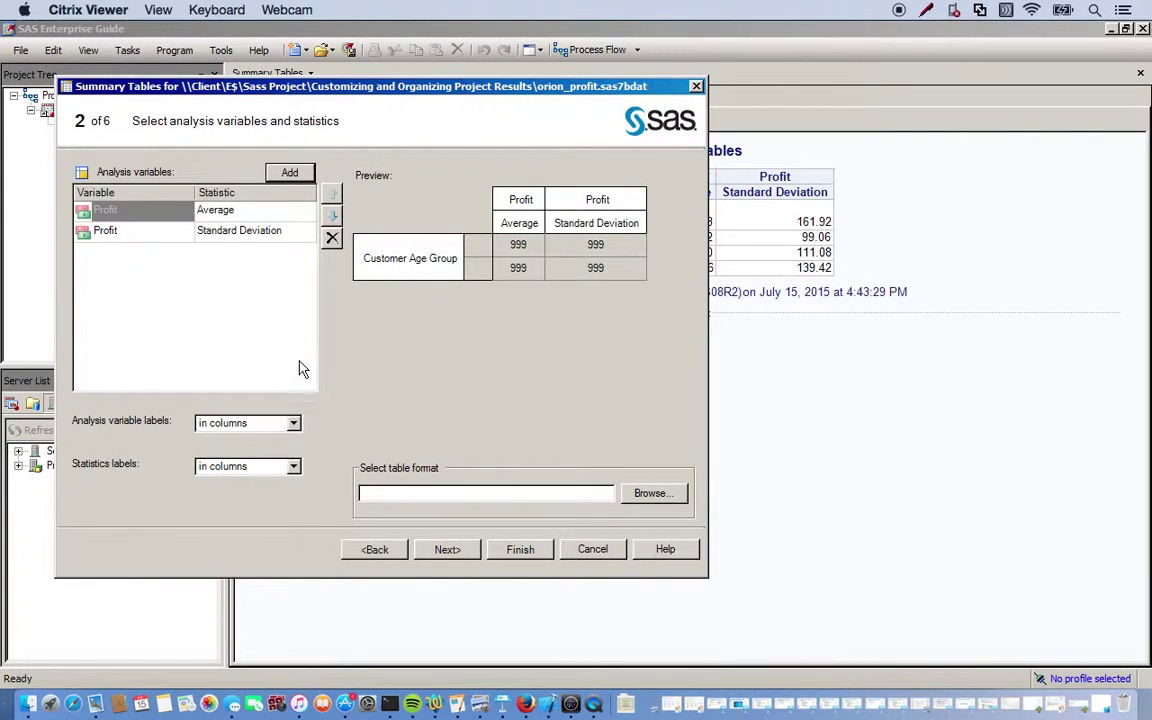
left_click(445, 550)
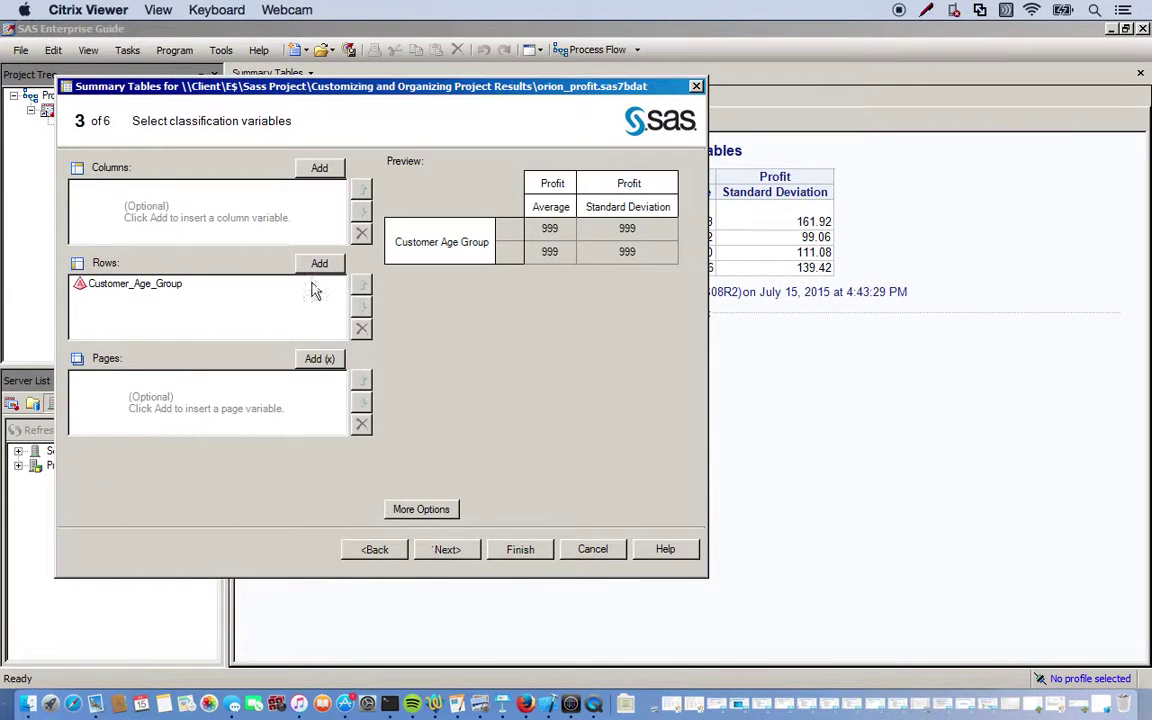
left_click(155, 285)
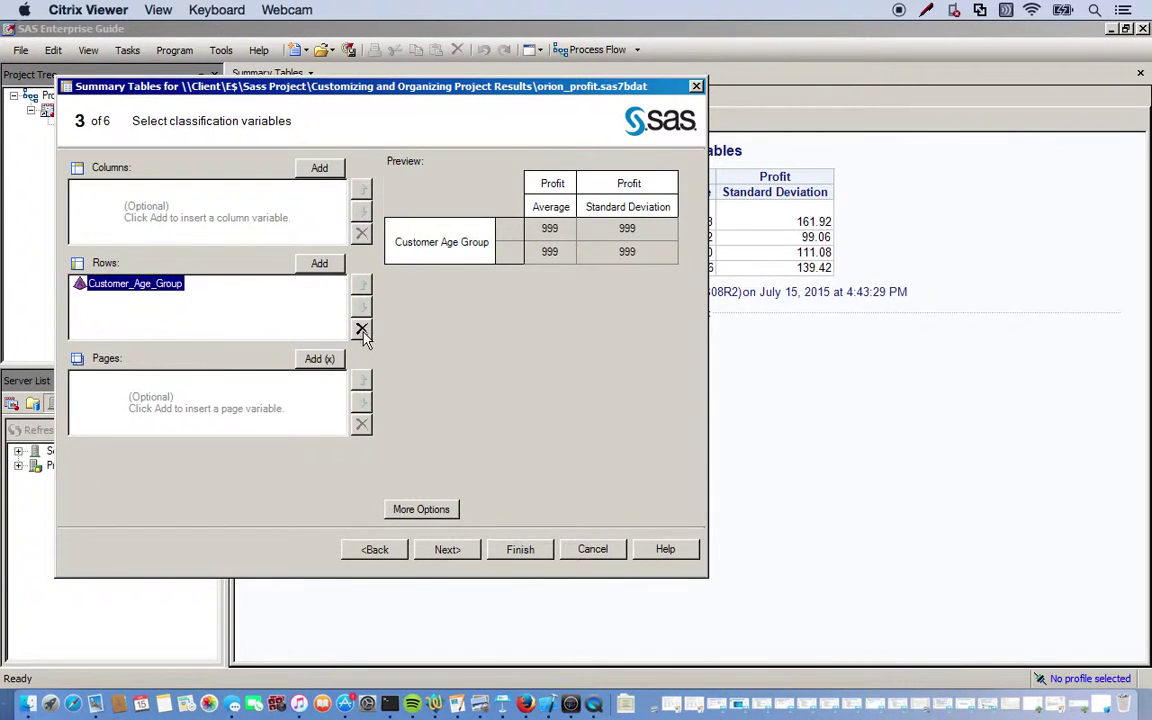
left_click(361, 329)
left_click(318, 263)
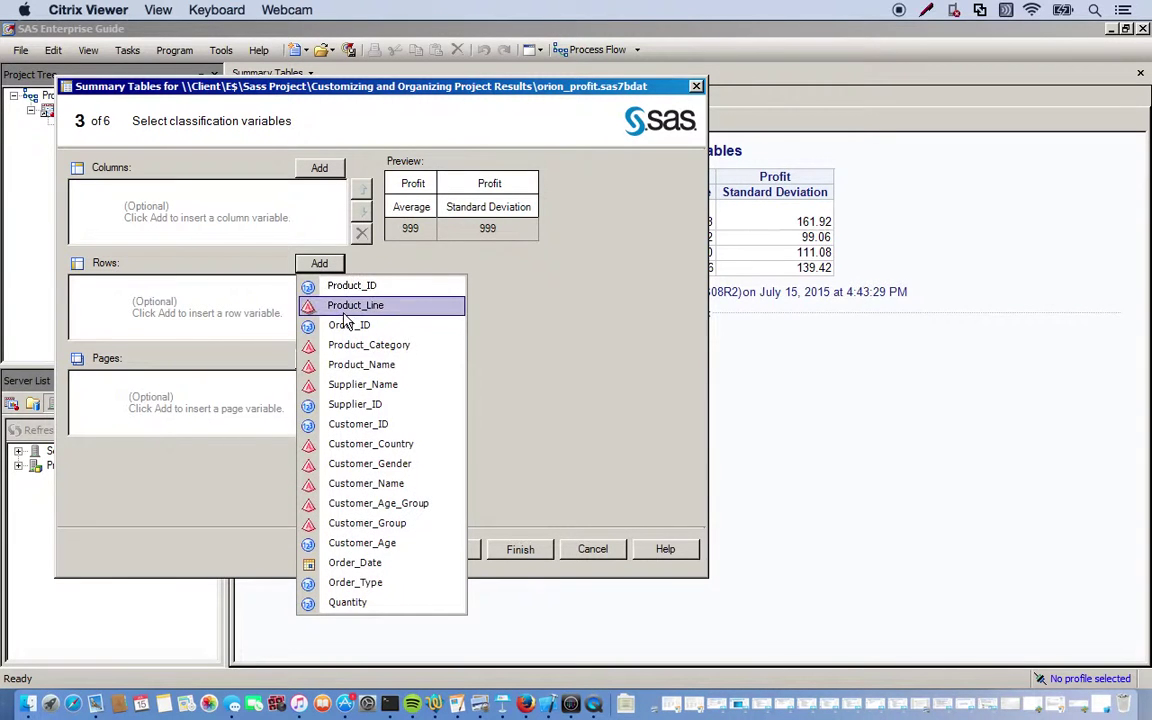
left_click(356, 350)
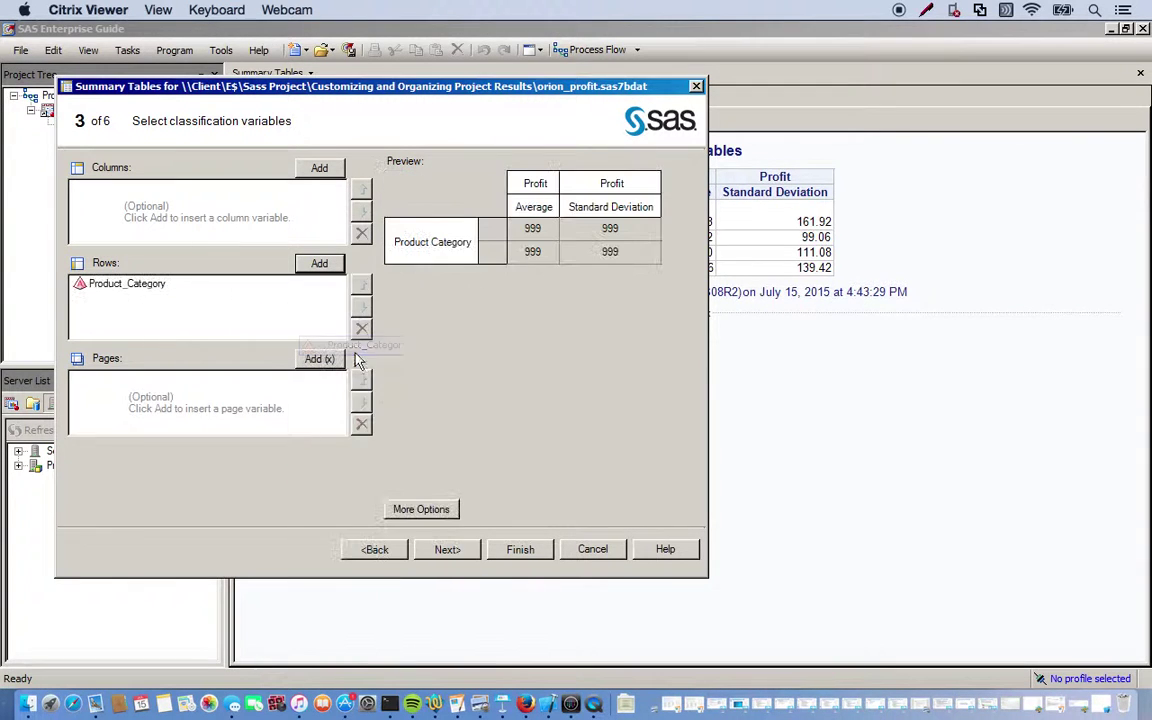
left_click(452, 550)
left_click(513, 552)
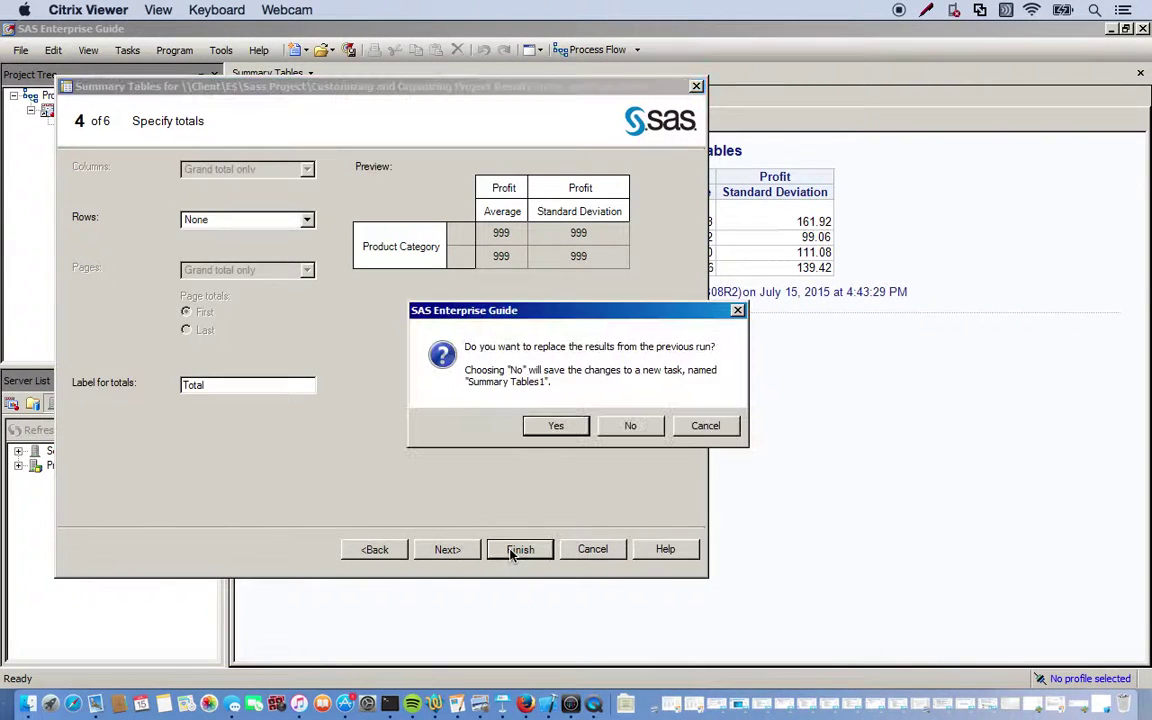
left_click(557, 425)
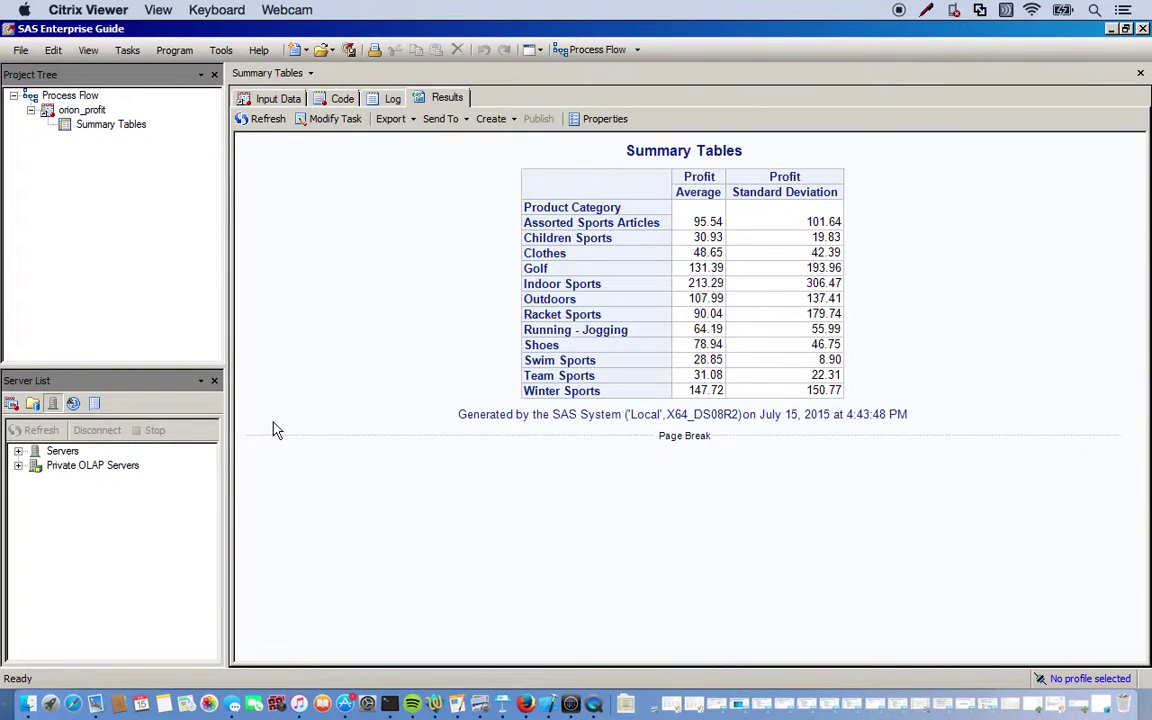
Step: Open the orion_profit data table from the Project Tree
double_click(79, 113)
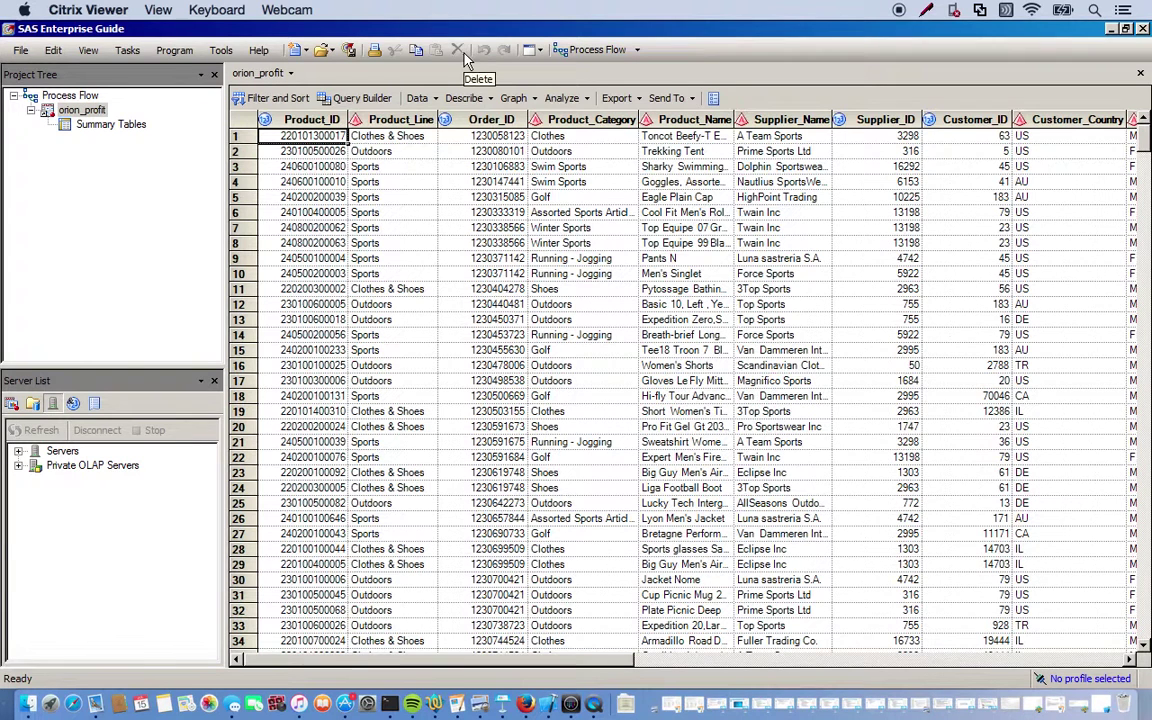
Step: Start a Pie Chart wizard on orion_profit and set Customer_Age_Group as the slice variable
left_click(515, 98)
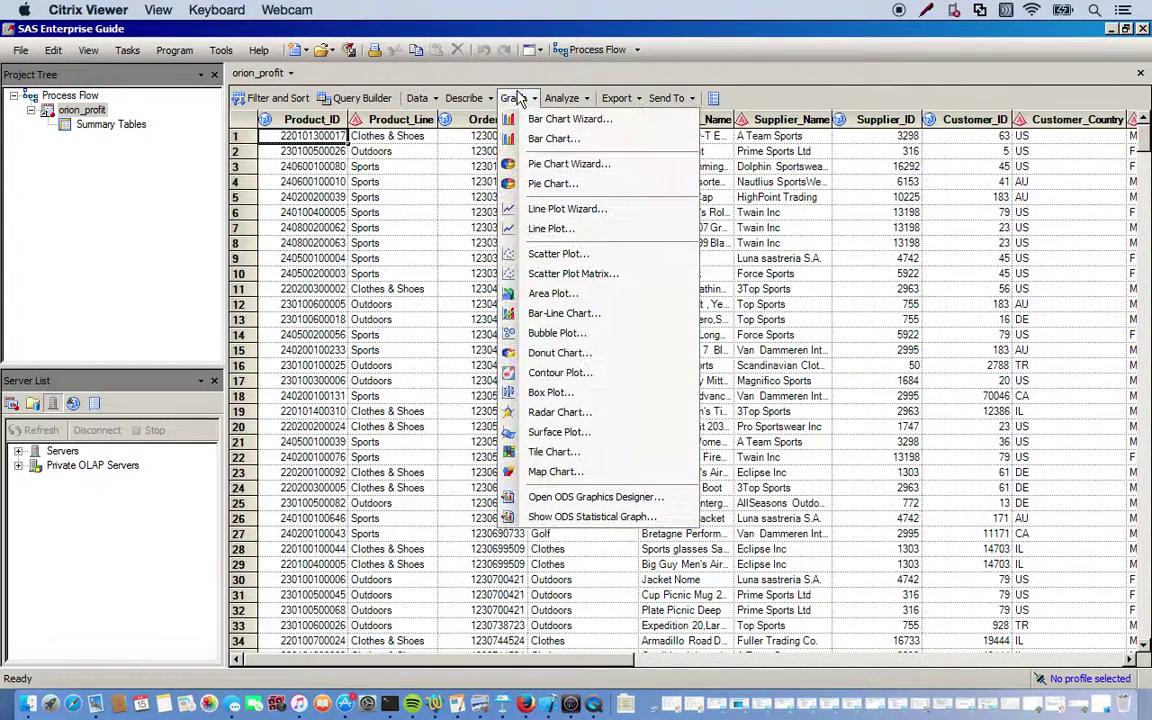
left_click(565, 166)
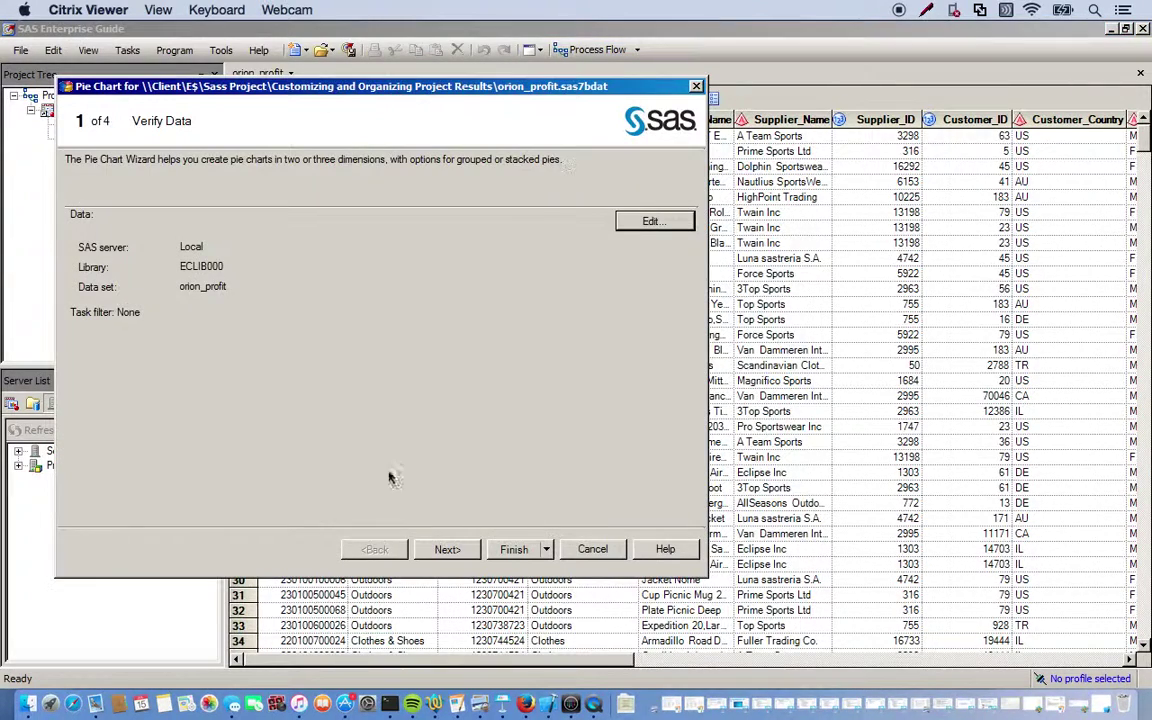
left_click(444, 549)
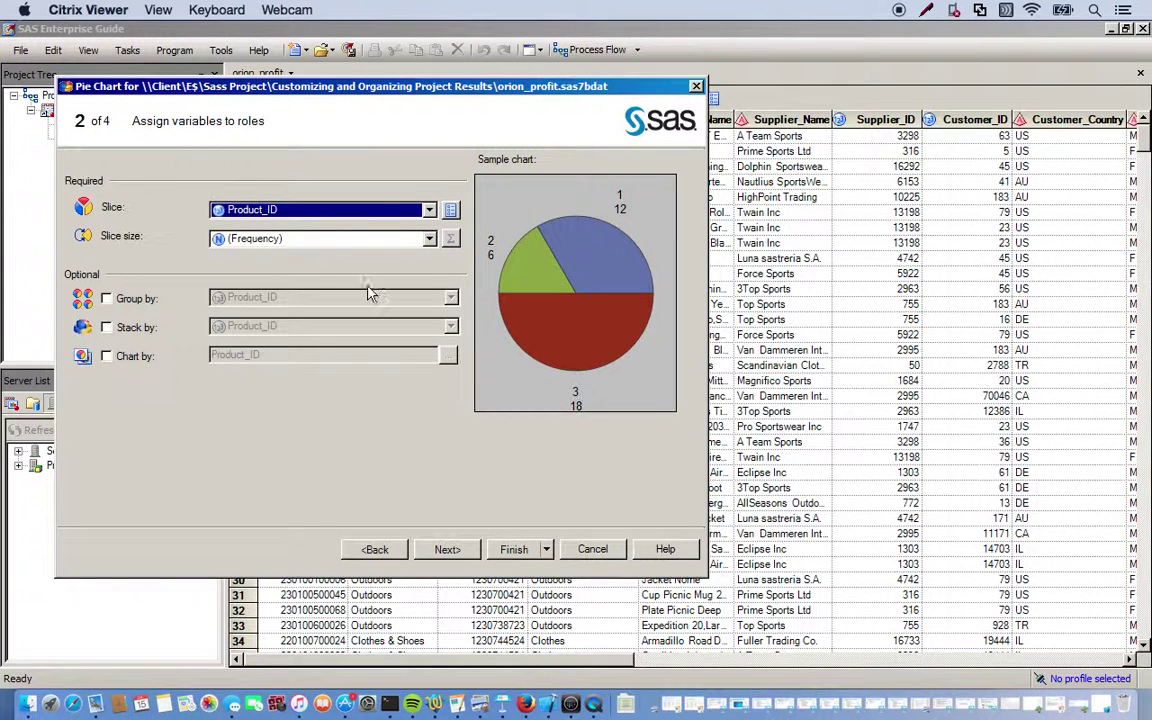
left_click(378, 211)
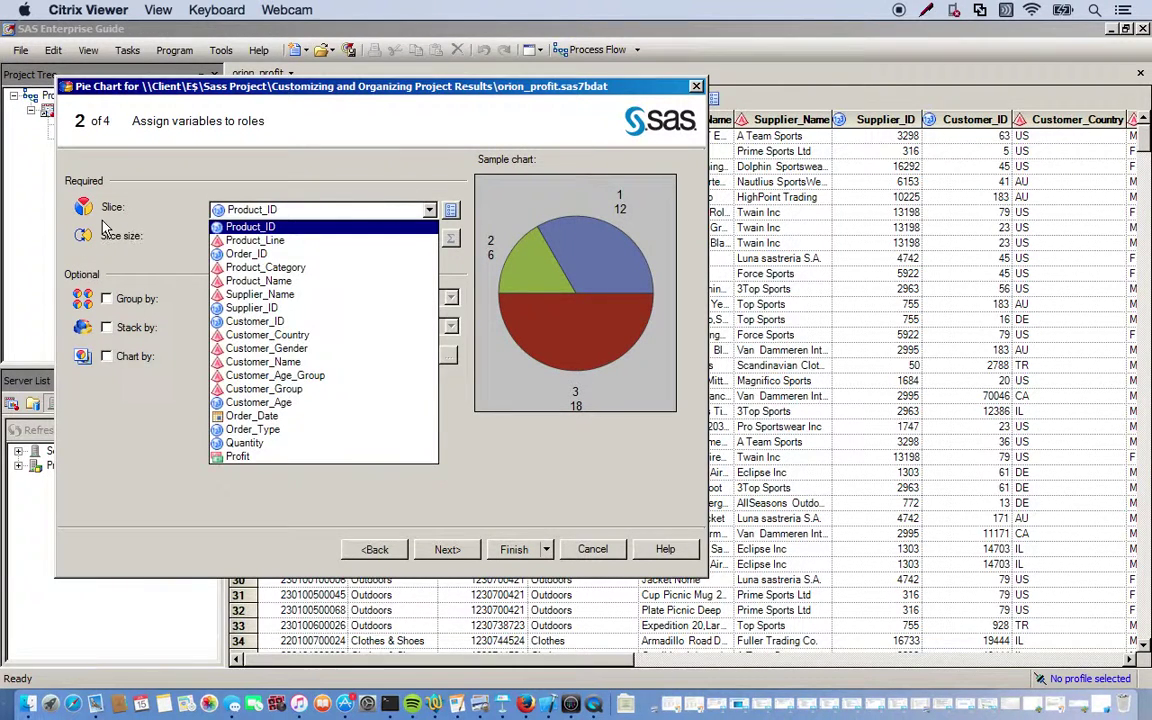
left_click(330, 224)
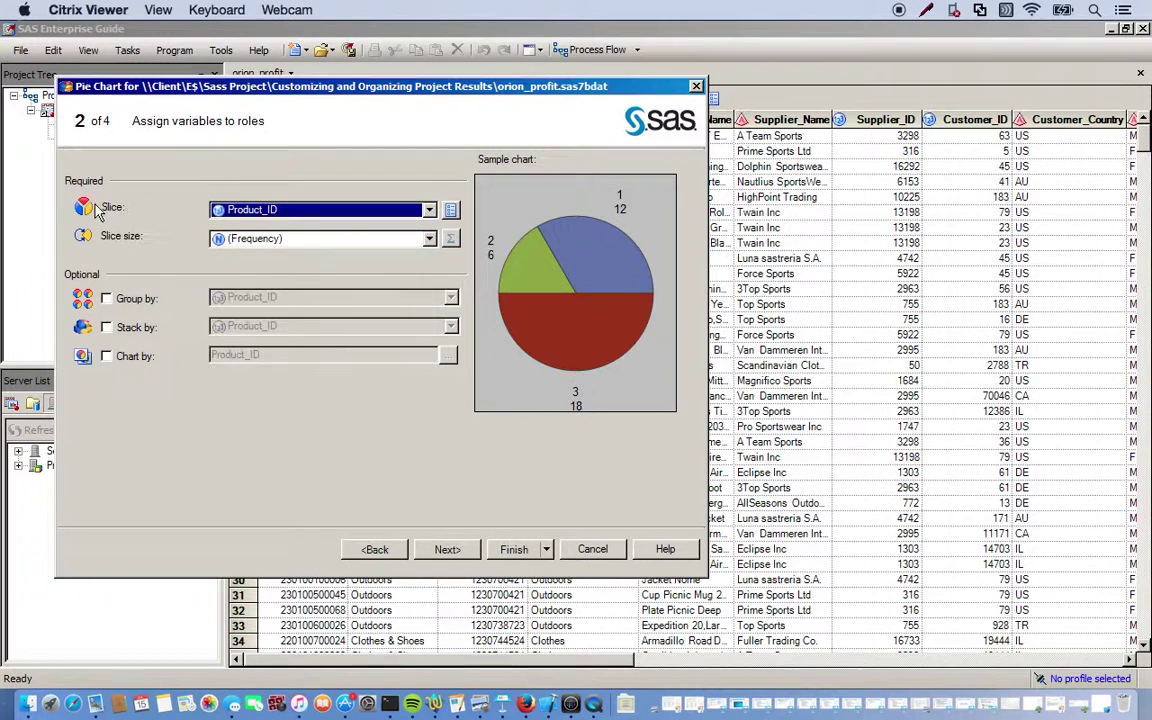
left_click(257, 209)
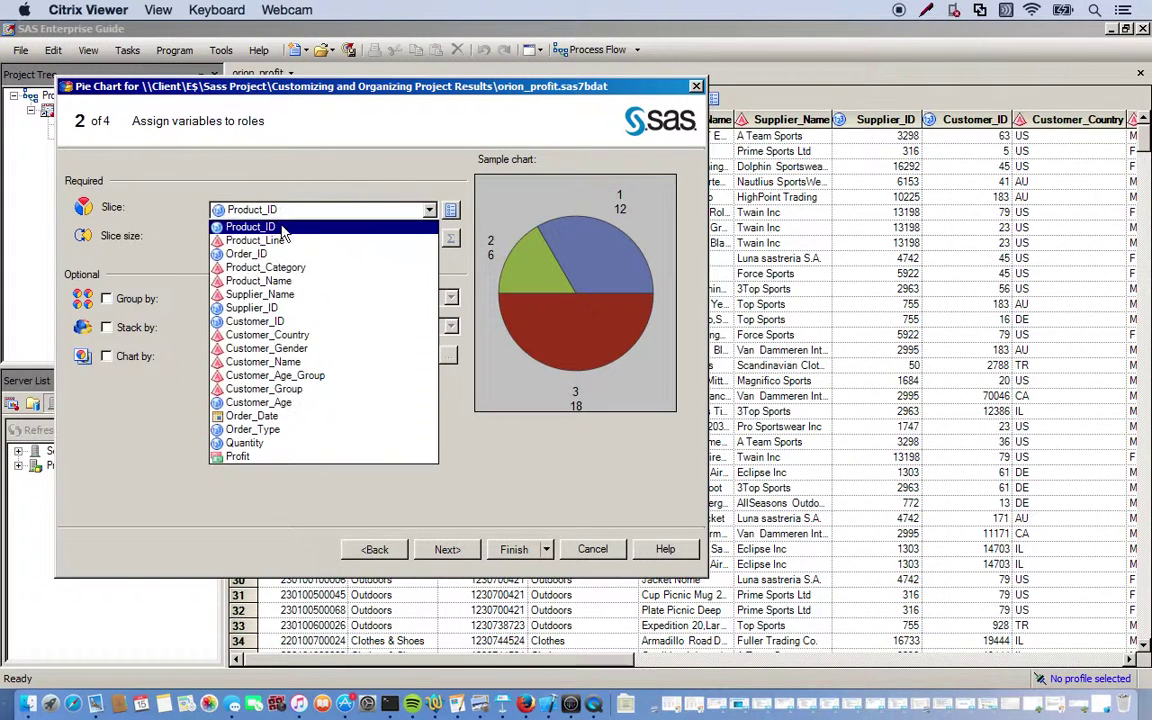
left_click(298, 376)
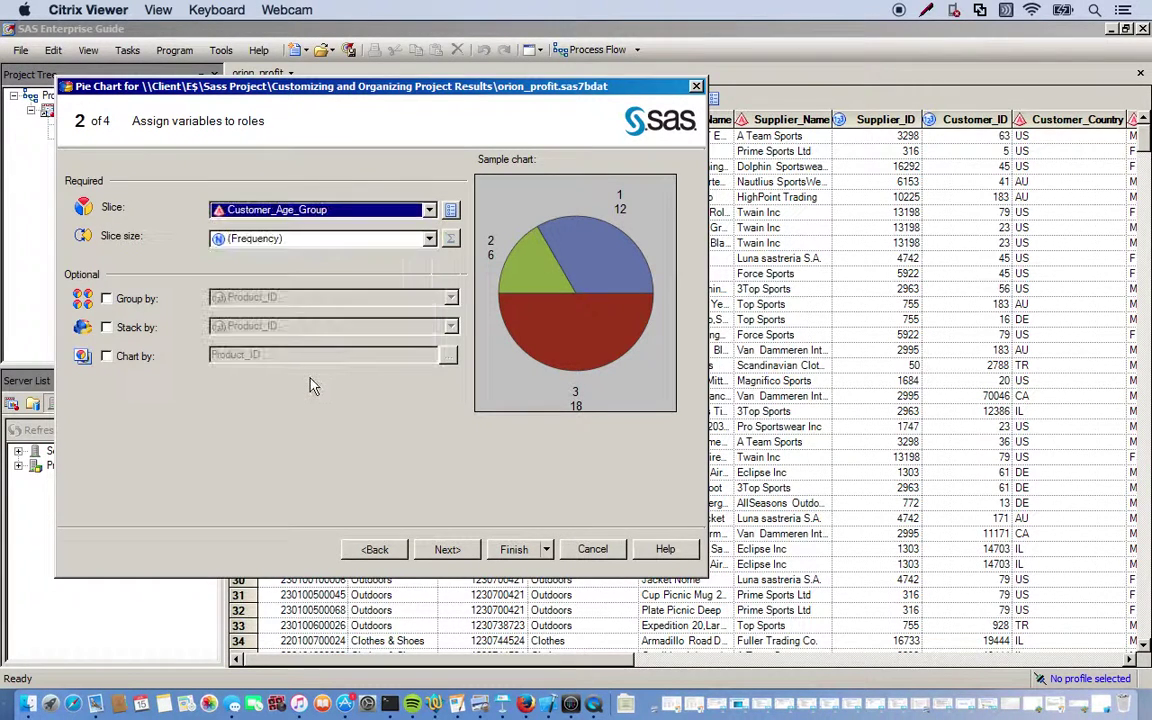
Step: Make the pie chart 3D and add percentage labels
left_click(446, 548)
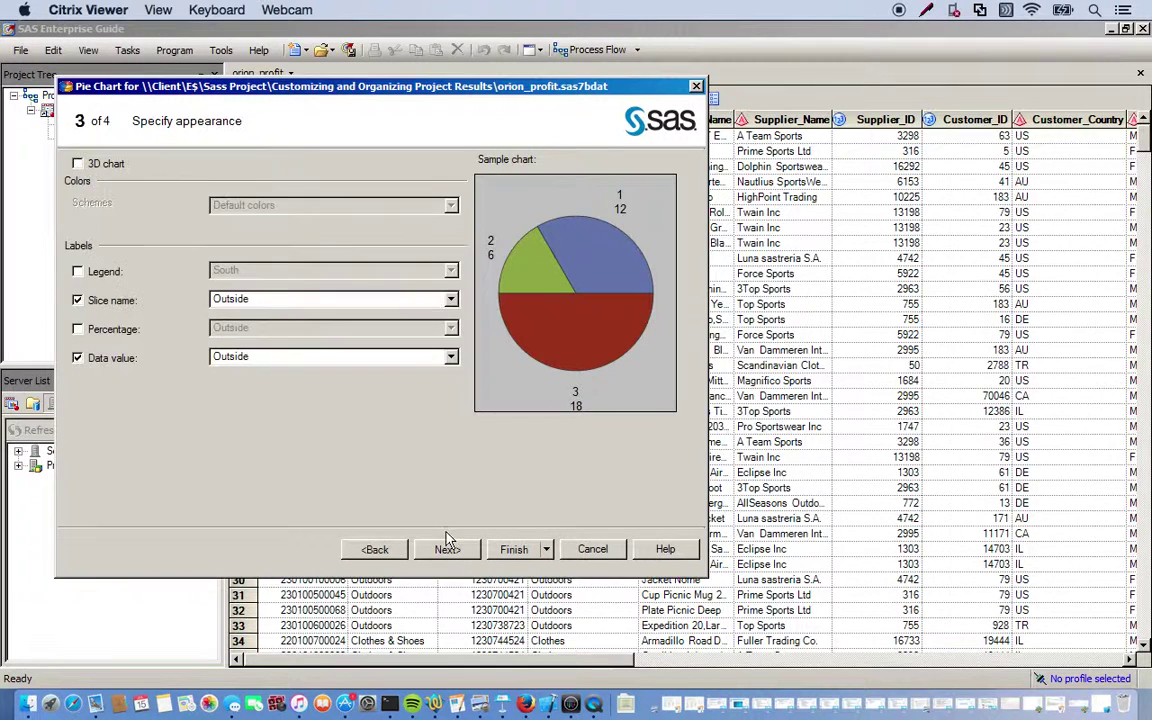
left_click(77, 163)
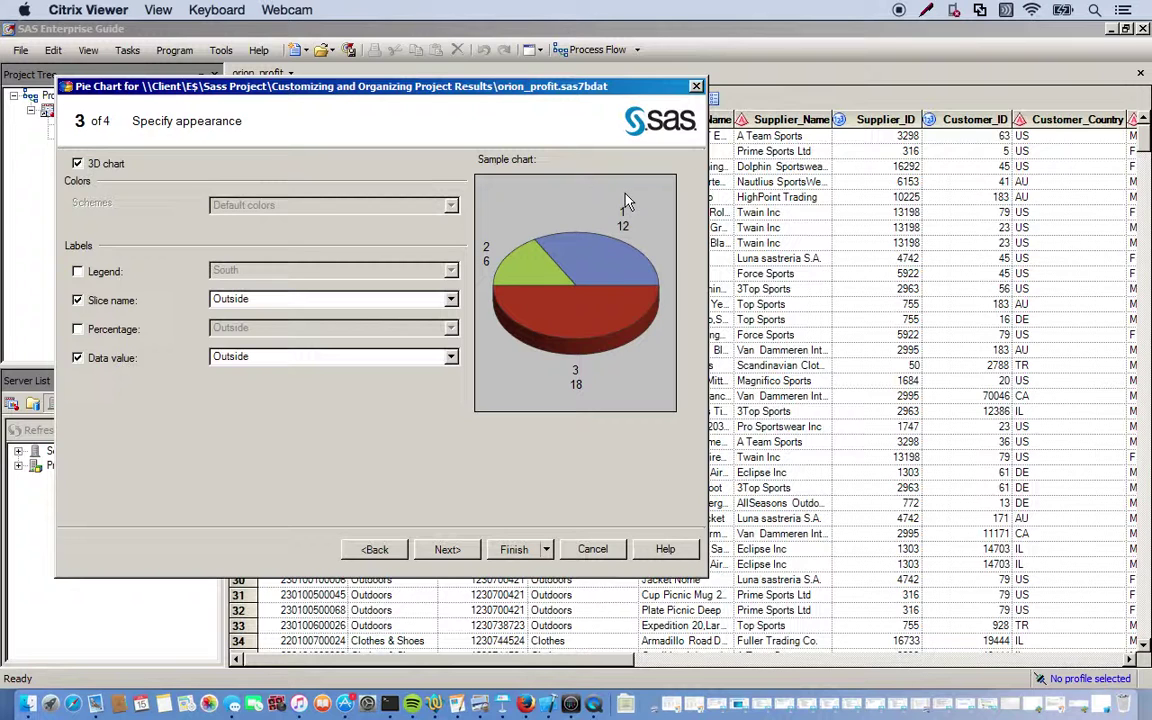
left_click(78, 330)
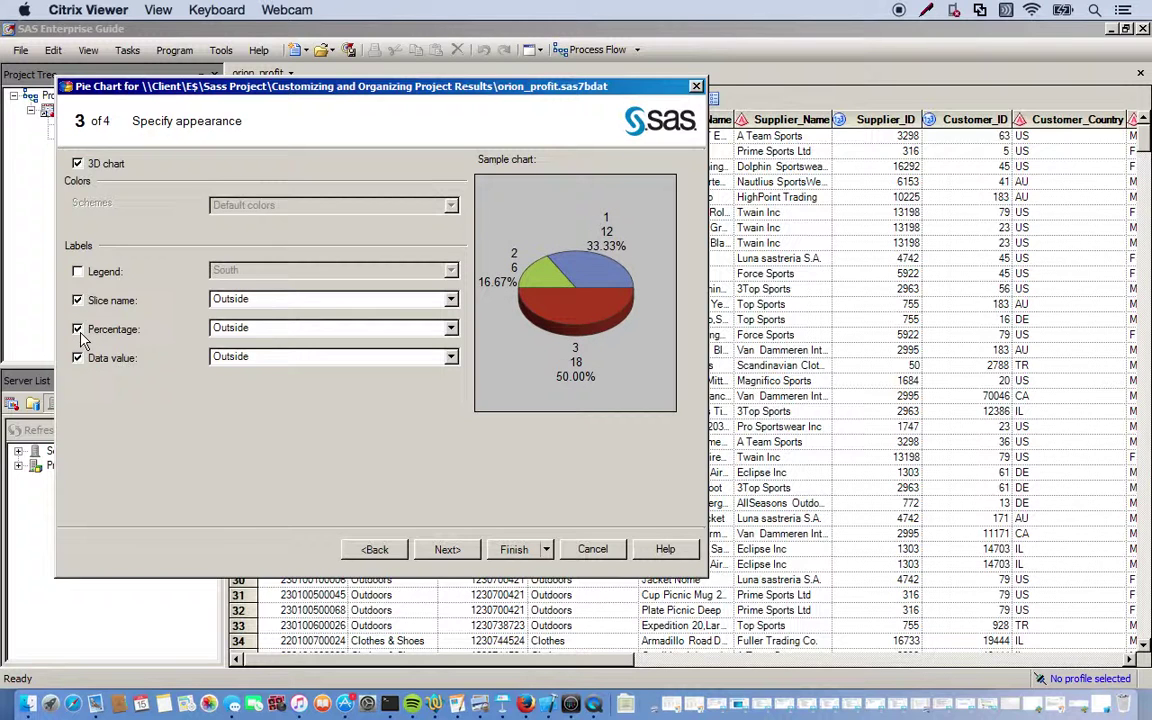
Step: Place slice names, percentages and data values inside the slices, then run the chart
left_click(290, 302)
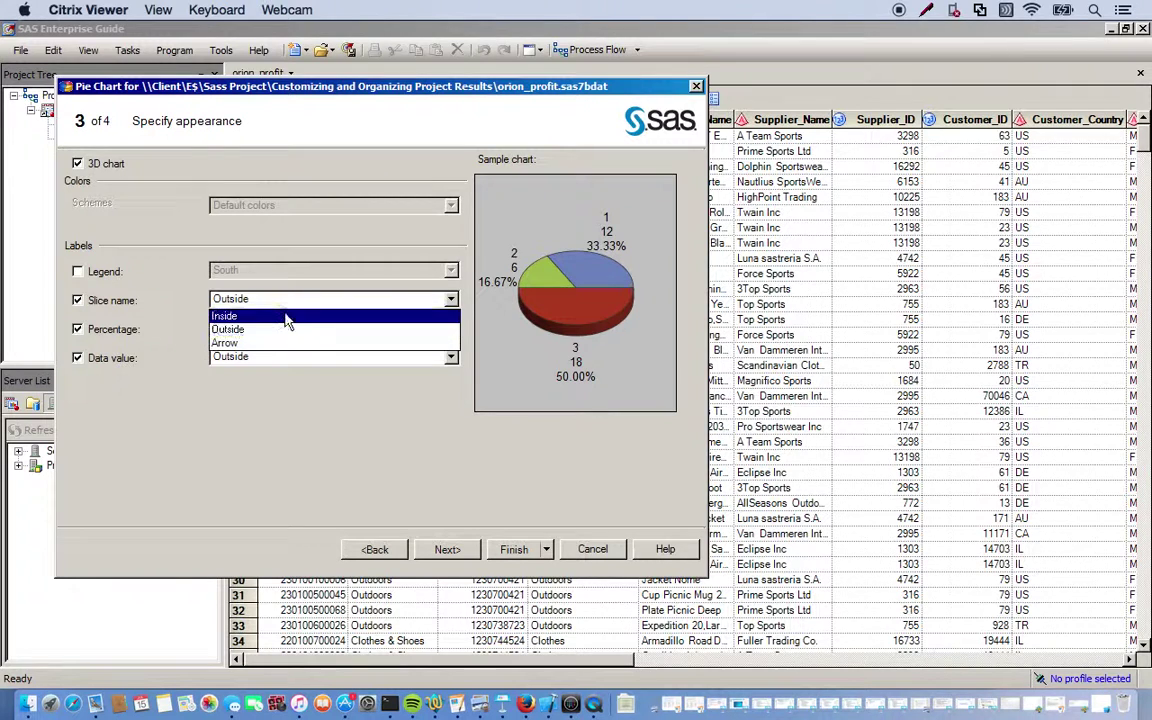
left_click(285, 318)
left_click(283, 330)
left_click(283, 345)
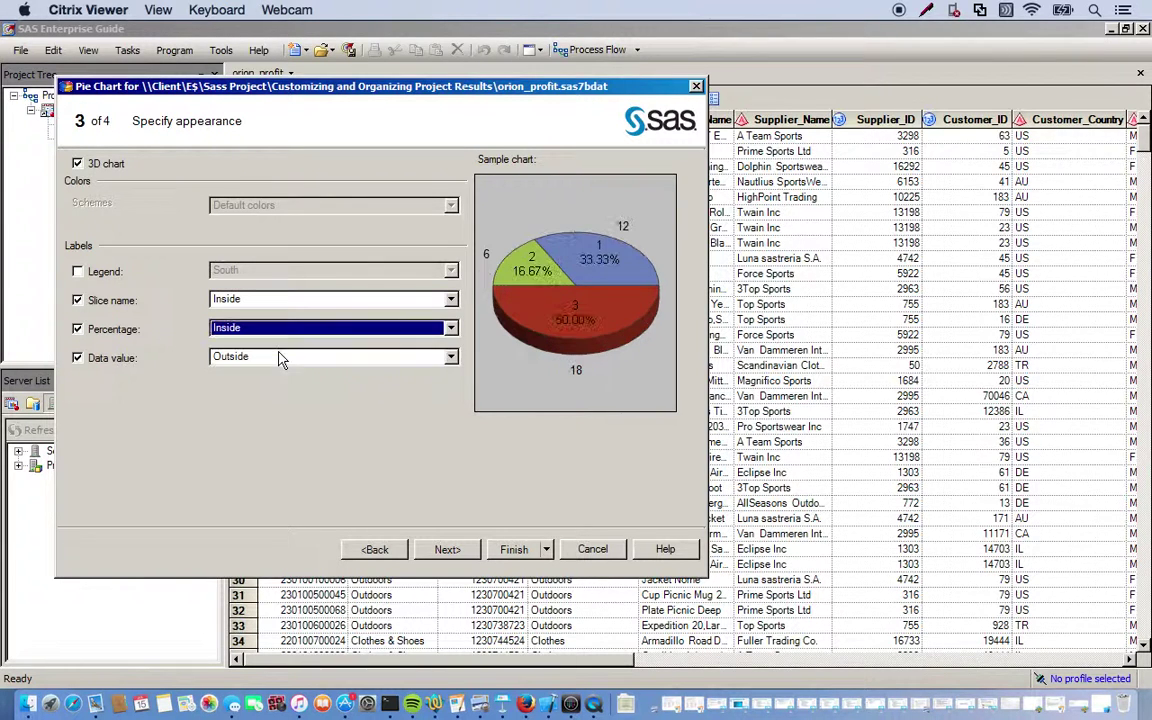
left_click(275, 357)
left_click(273, 374)
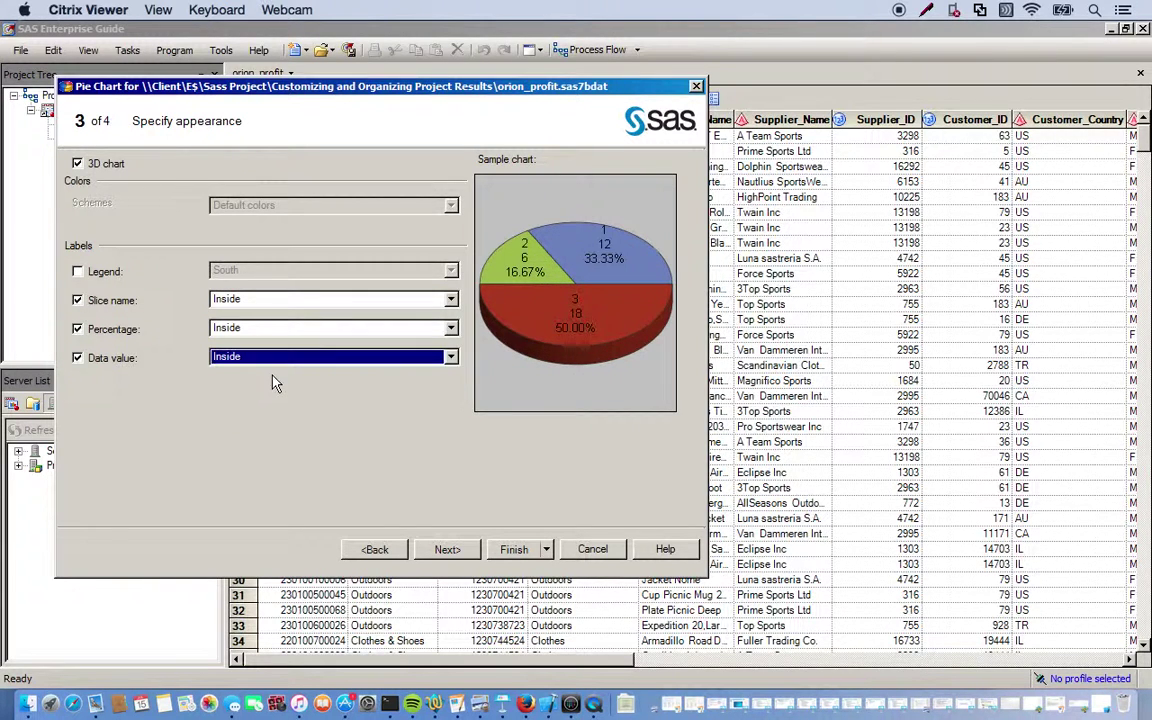
left_click(448, 549)
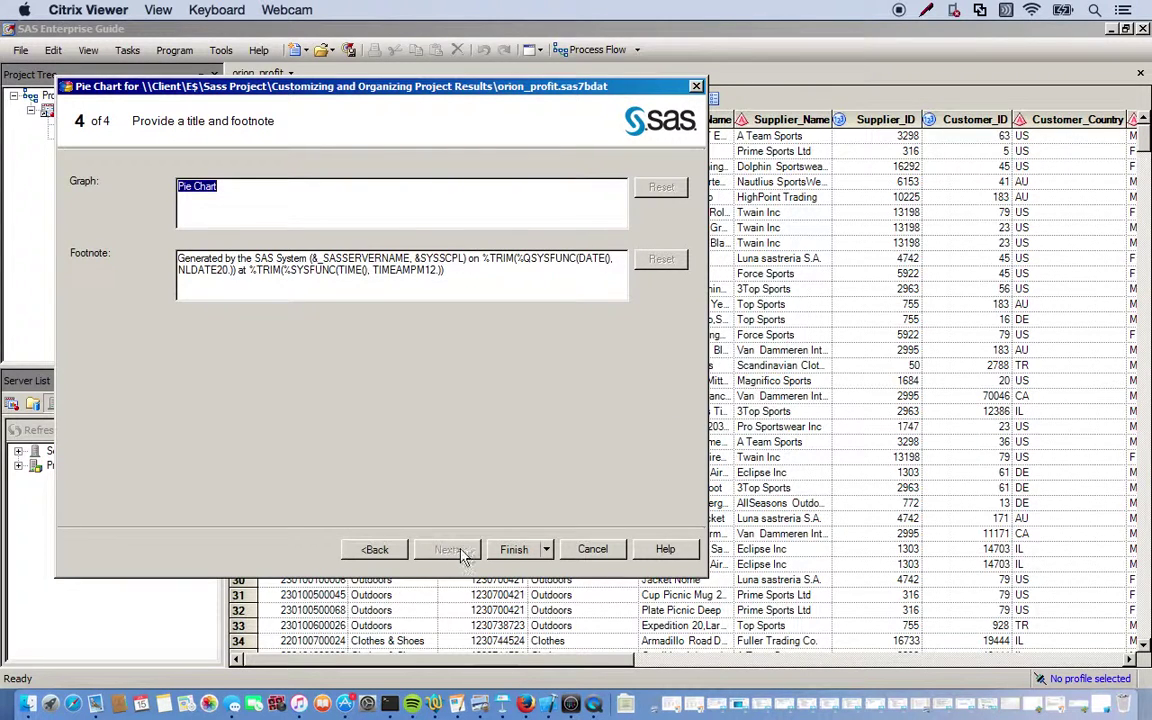
left_click(511, 549)
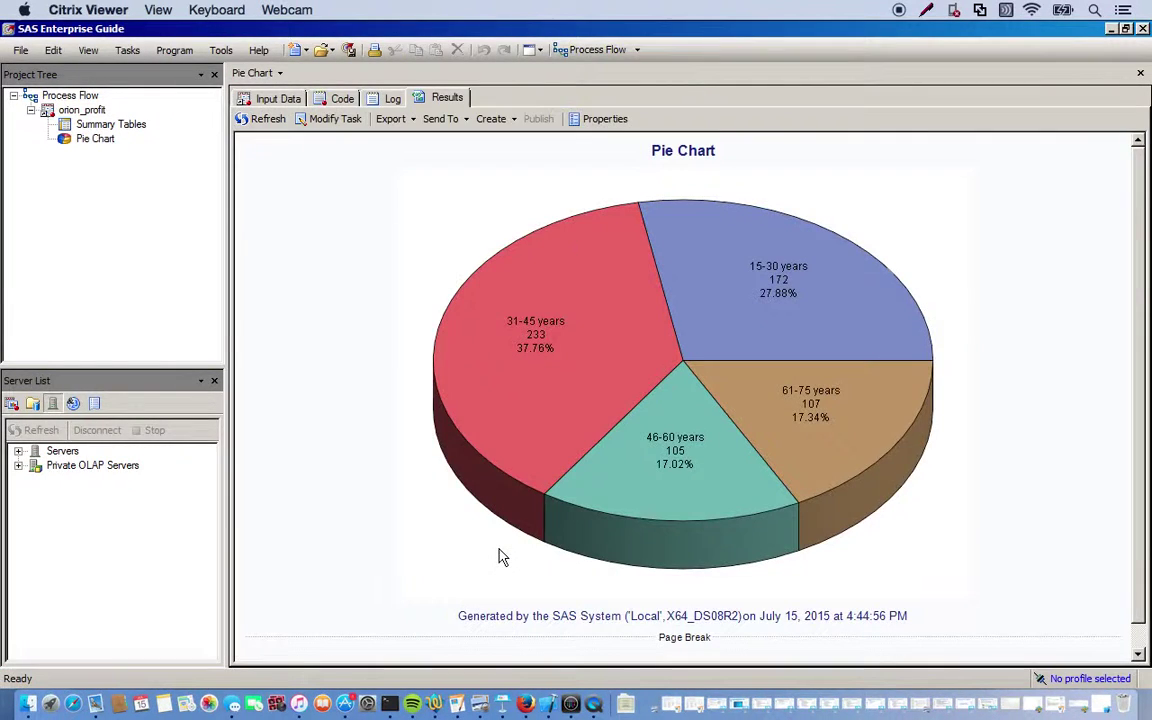
Step: Return from the pie chart results to the orion_profit data table and bring up the chart types
mouse_move(841, 514)
double_click(78, 110)
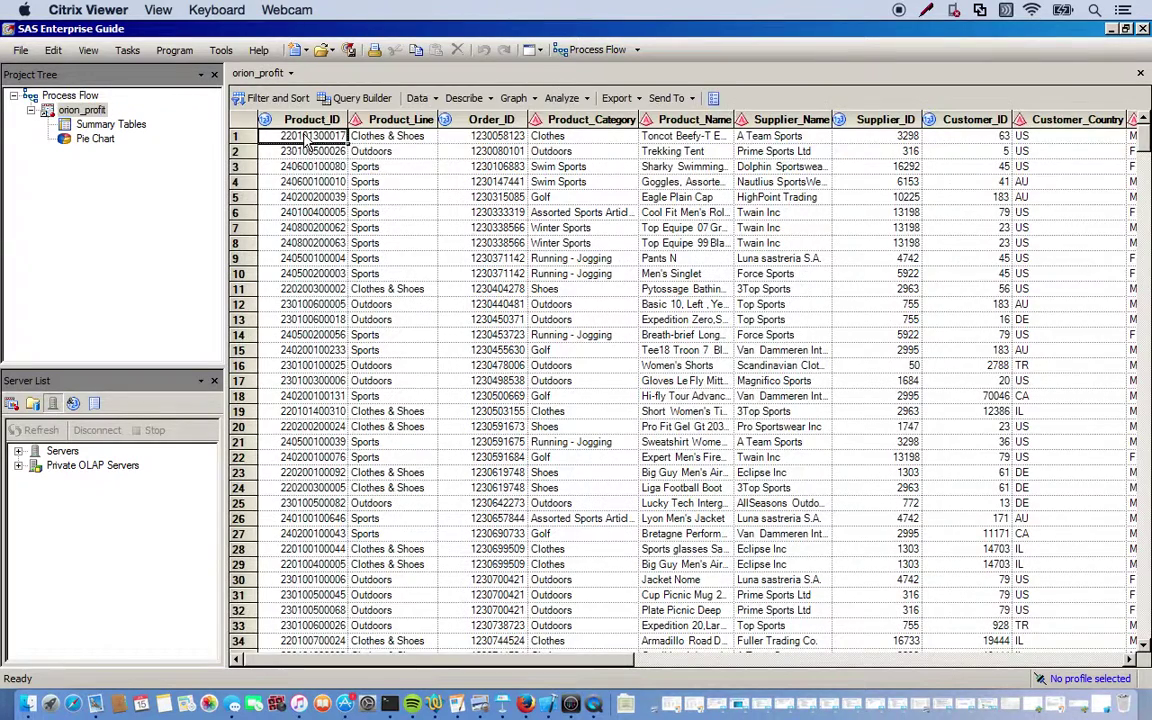
left_click(512, 100)
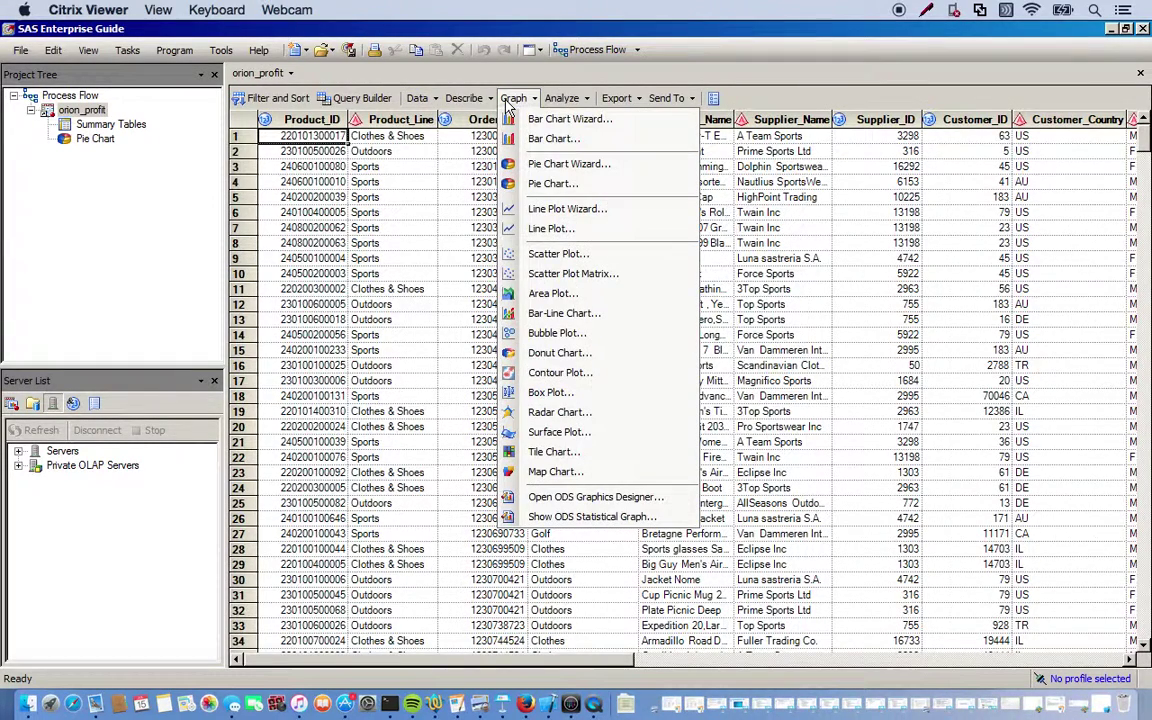
Step: Start a new bar chart with bars defined by Customer_Age_Group
left_click(550, 138)
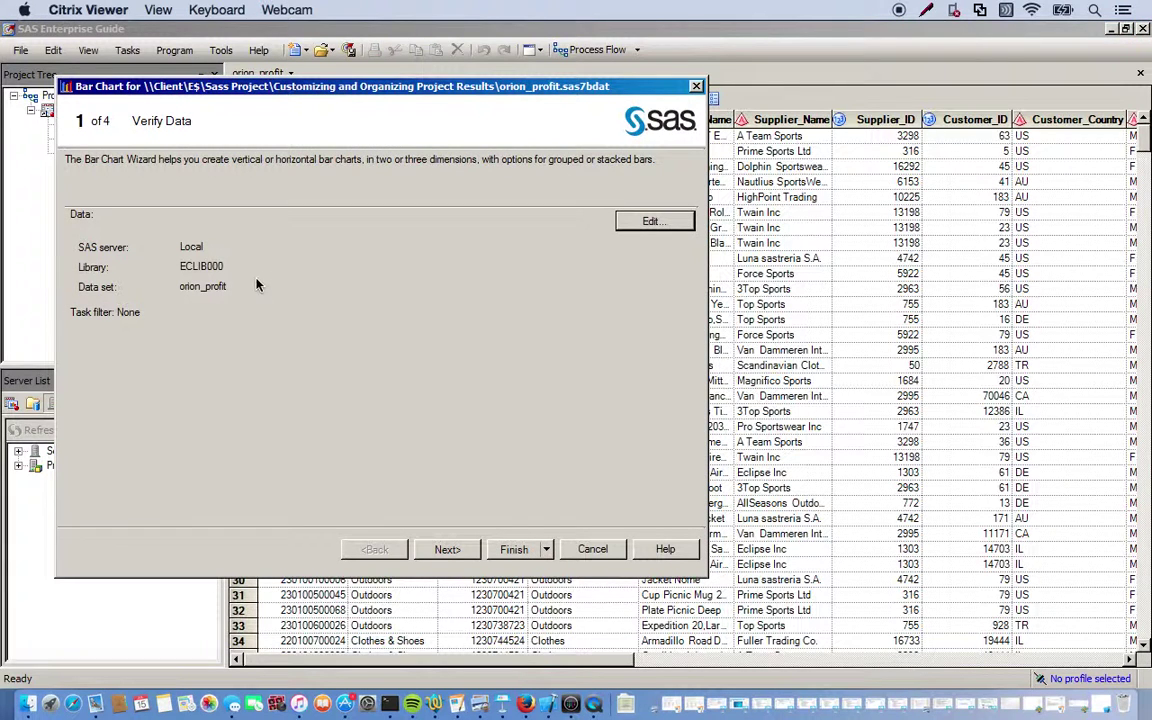
left_click(447, 552)
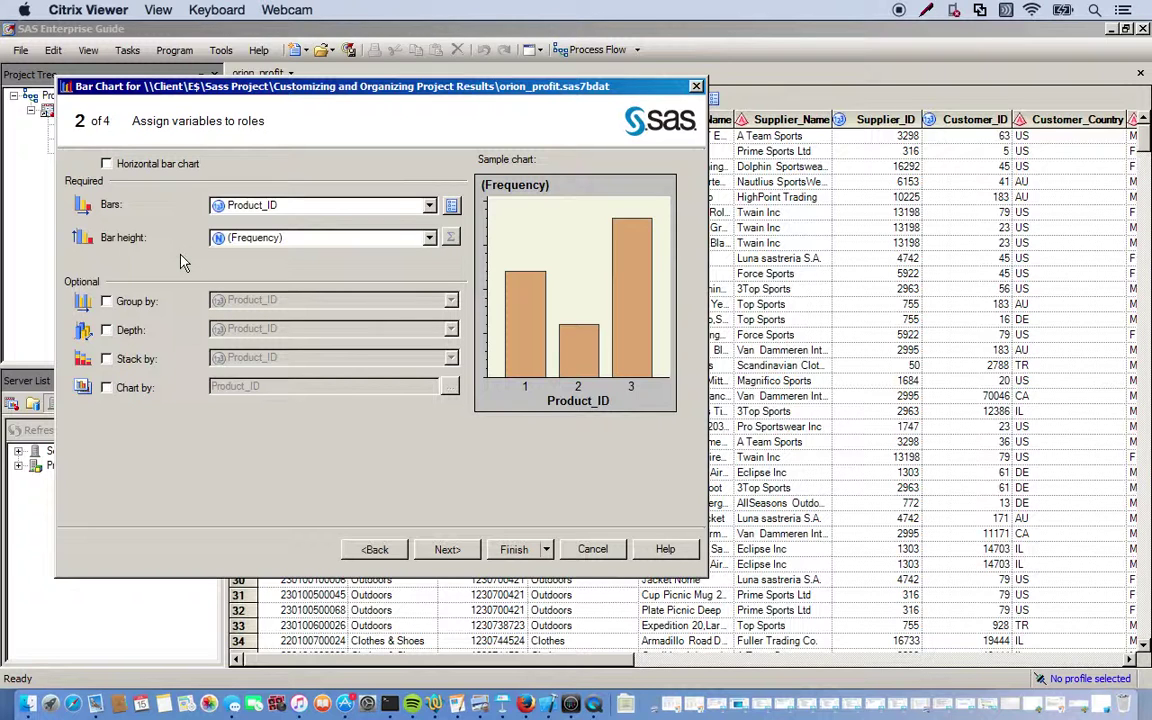
left_click(248, 207)
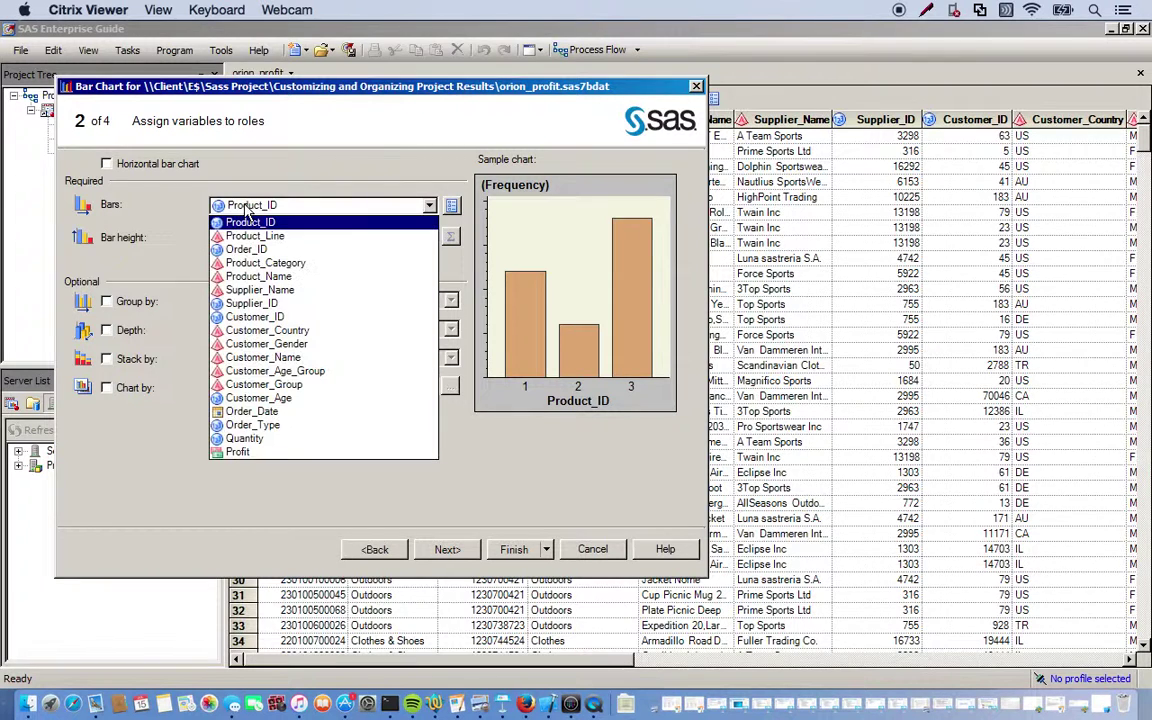
left_click(260, 371)
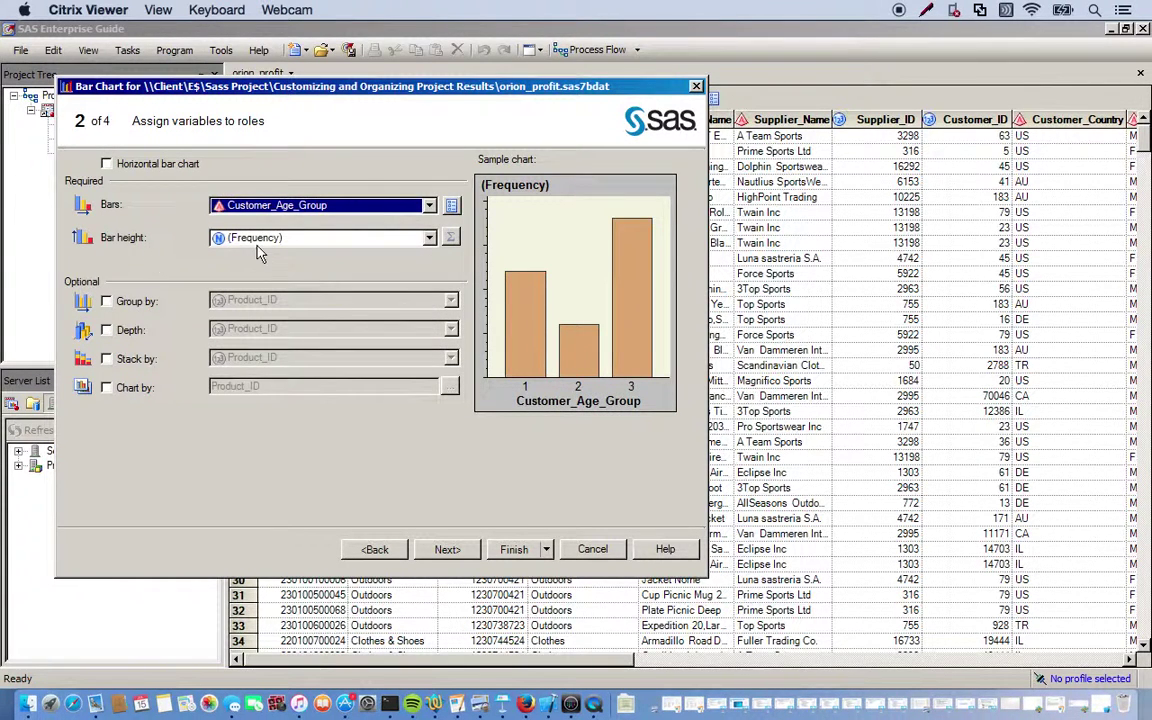
Step: Set bar height to the average of Profit
left_click(283, 243)
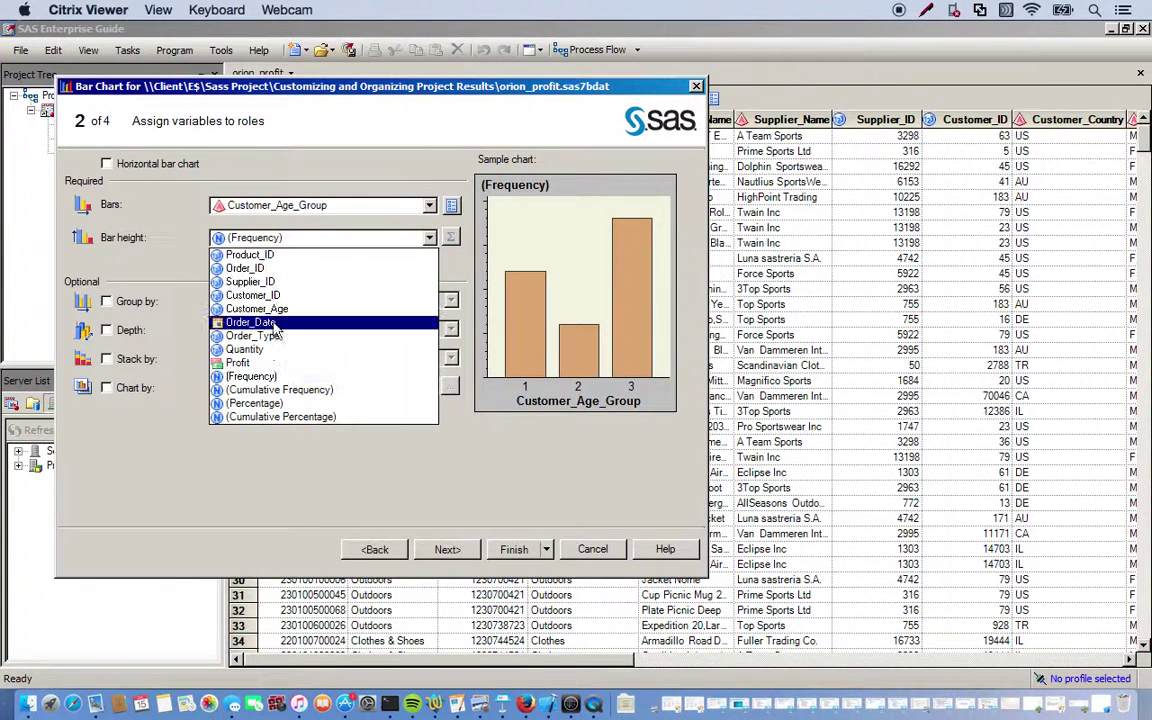
left_click(240, 363)
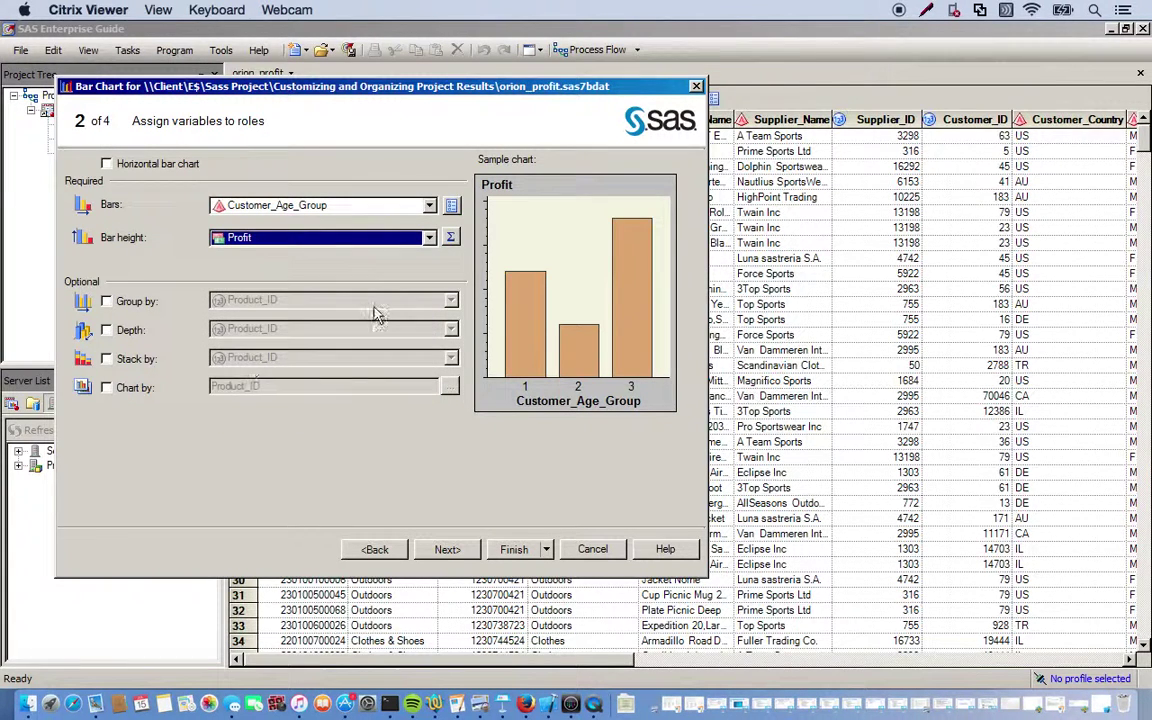
left_click(451, 240)
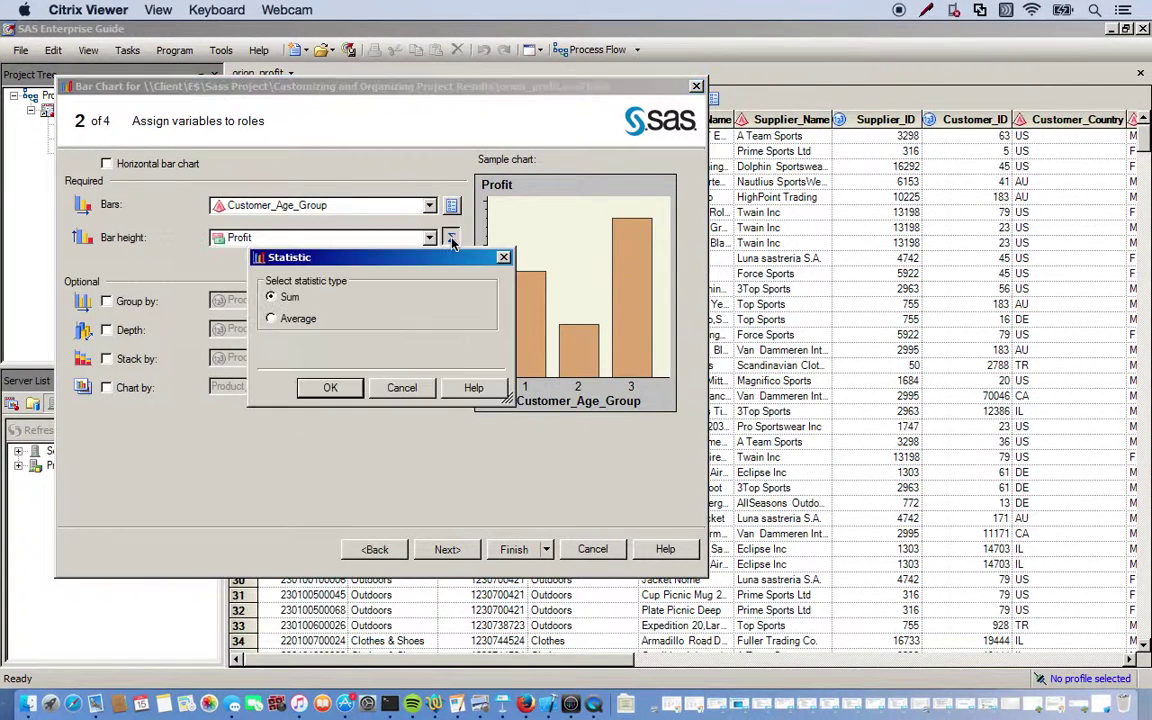
left_click(299, 318)
left_click(403, 389)
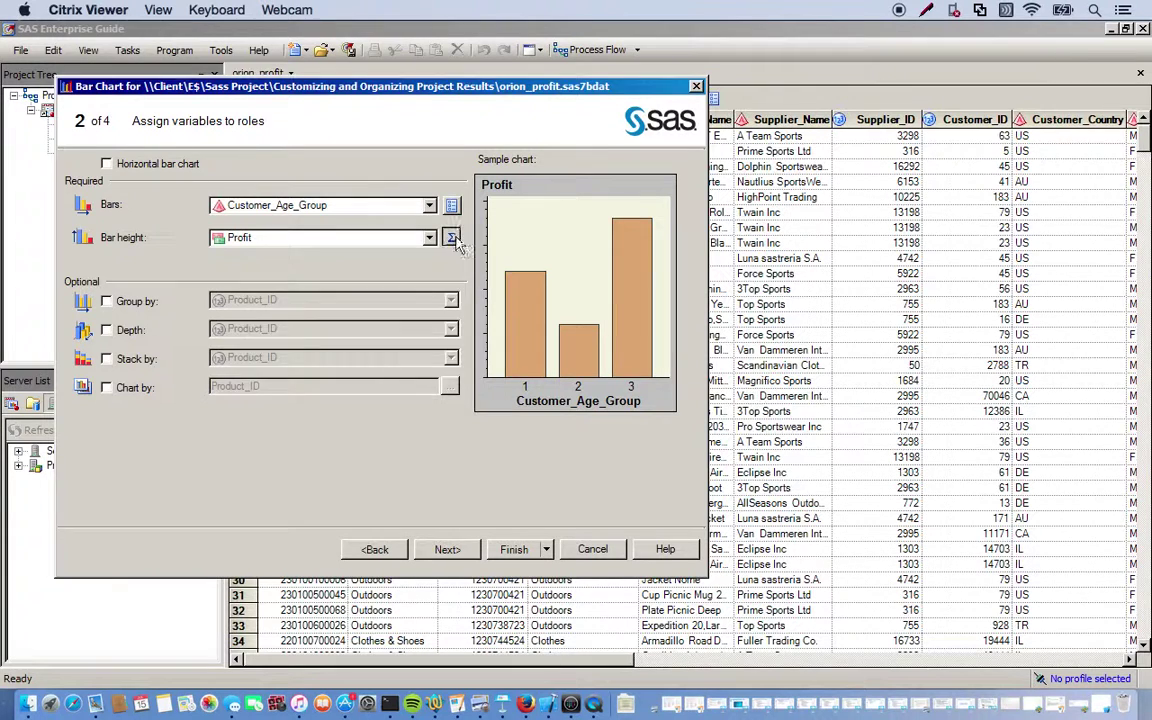
left_click(451, 239)
left_click(284, 320)
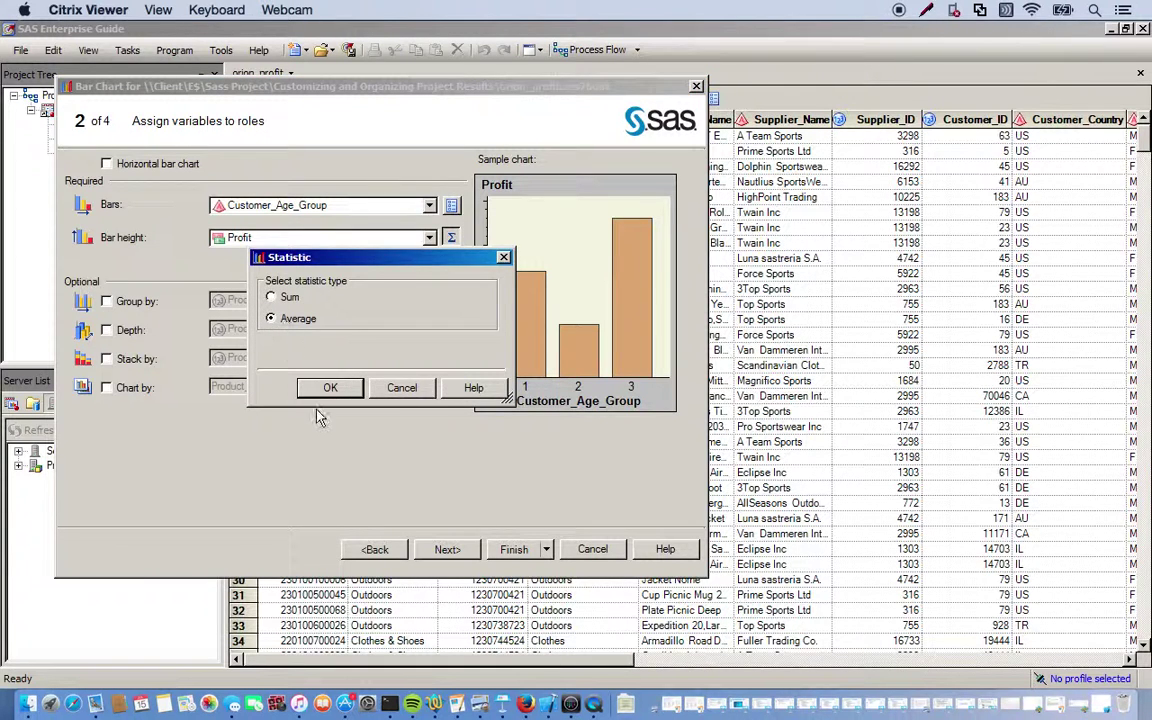
left_click(331, 387)
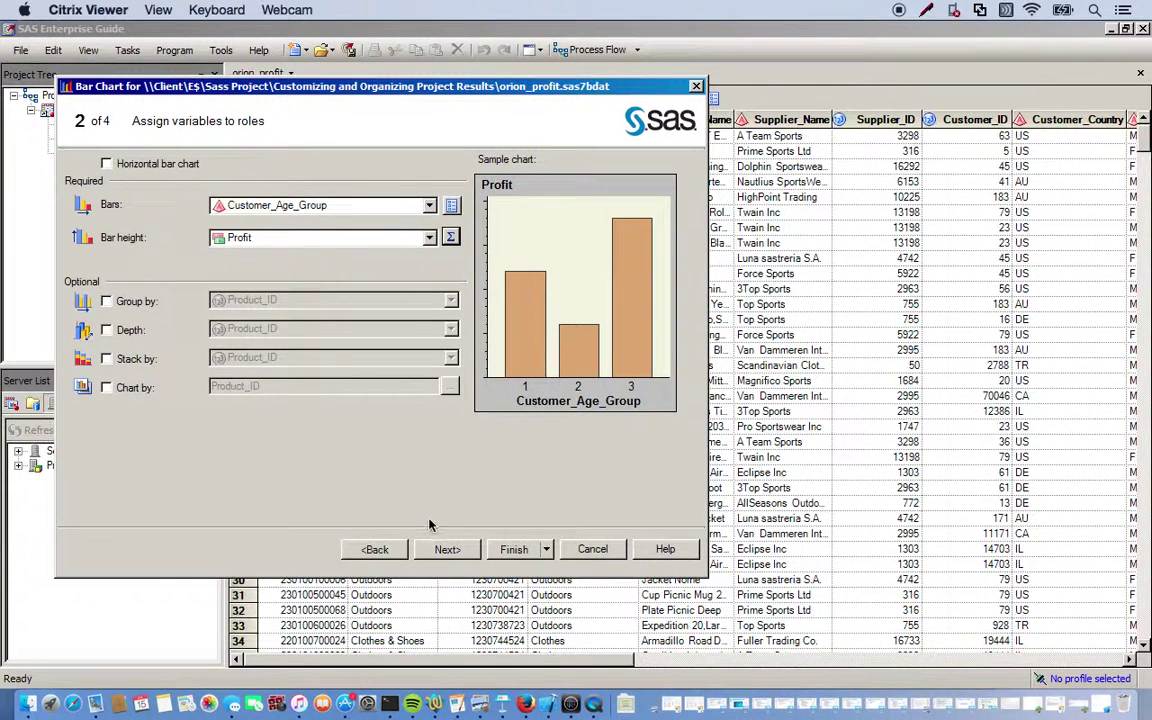
left_click(447, 550)
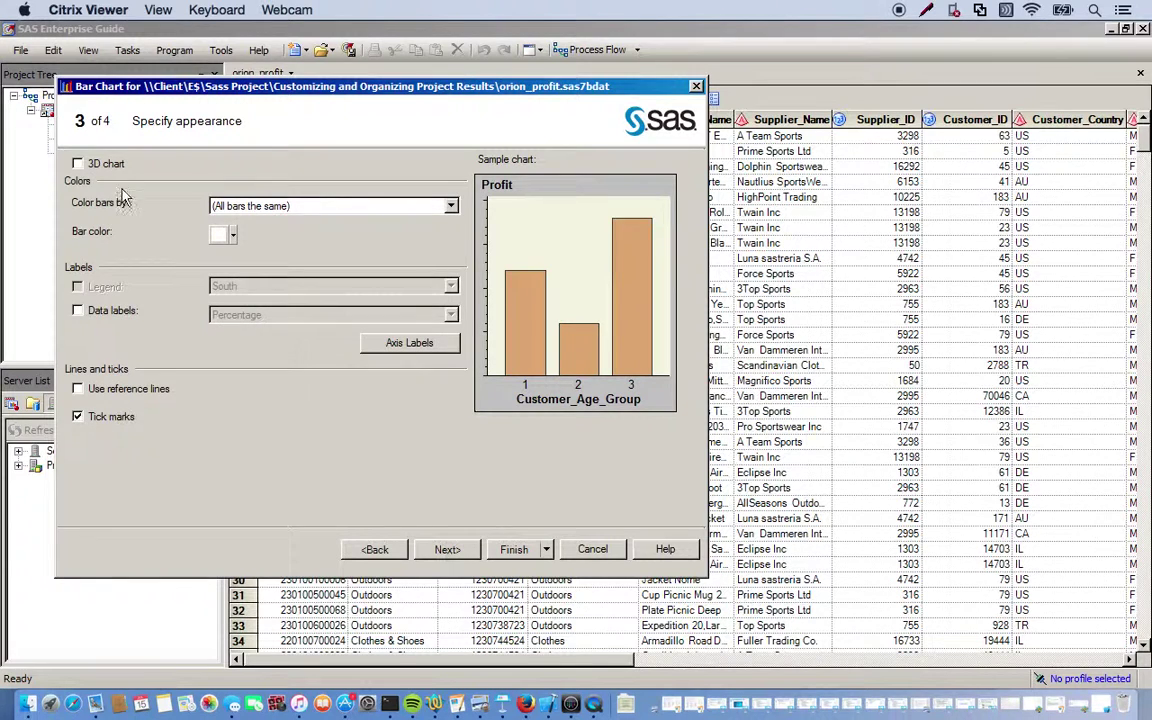
Step: Make the bar chart 3D, coloured by bar category with percentage labels, and run it
left_click(77, 164)
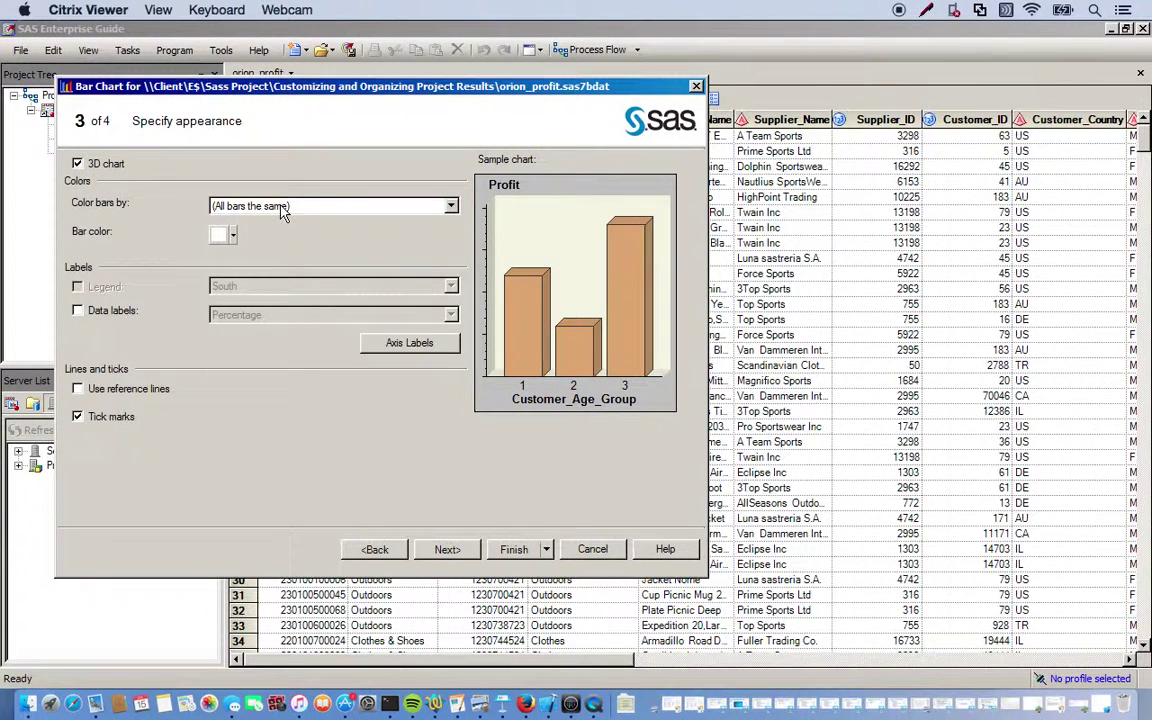
left_click(316, 207)
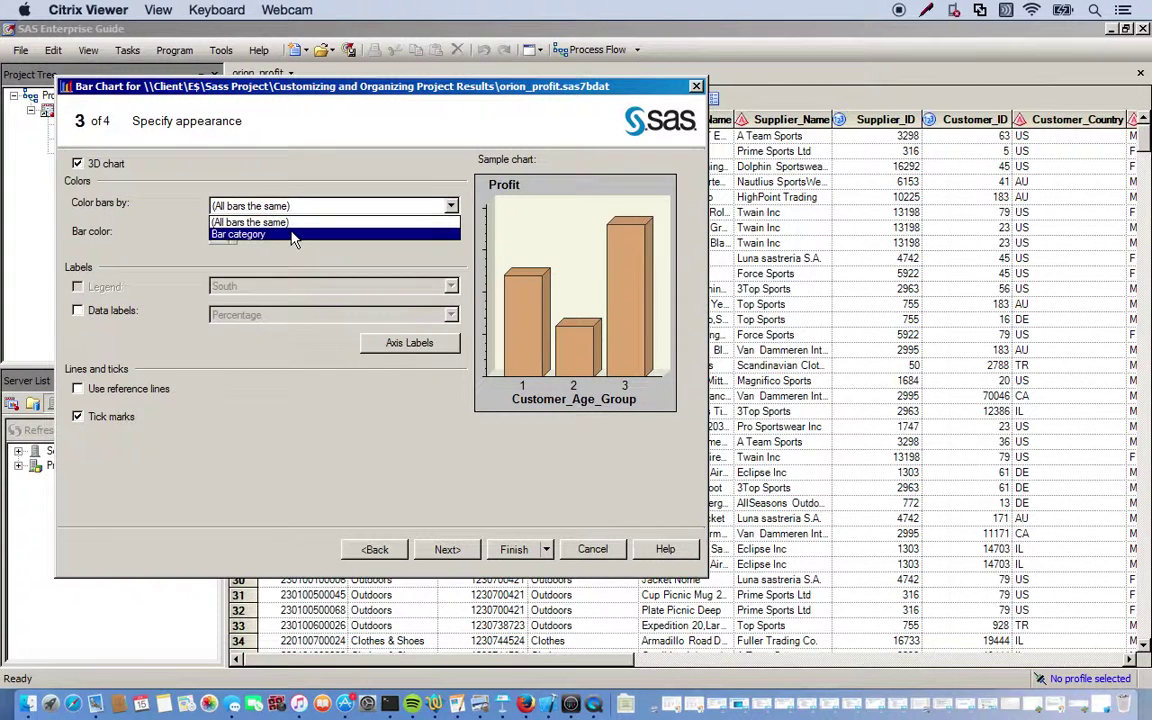
left_click(285, 234)
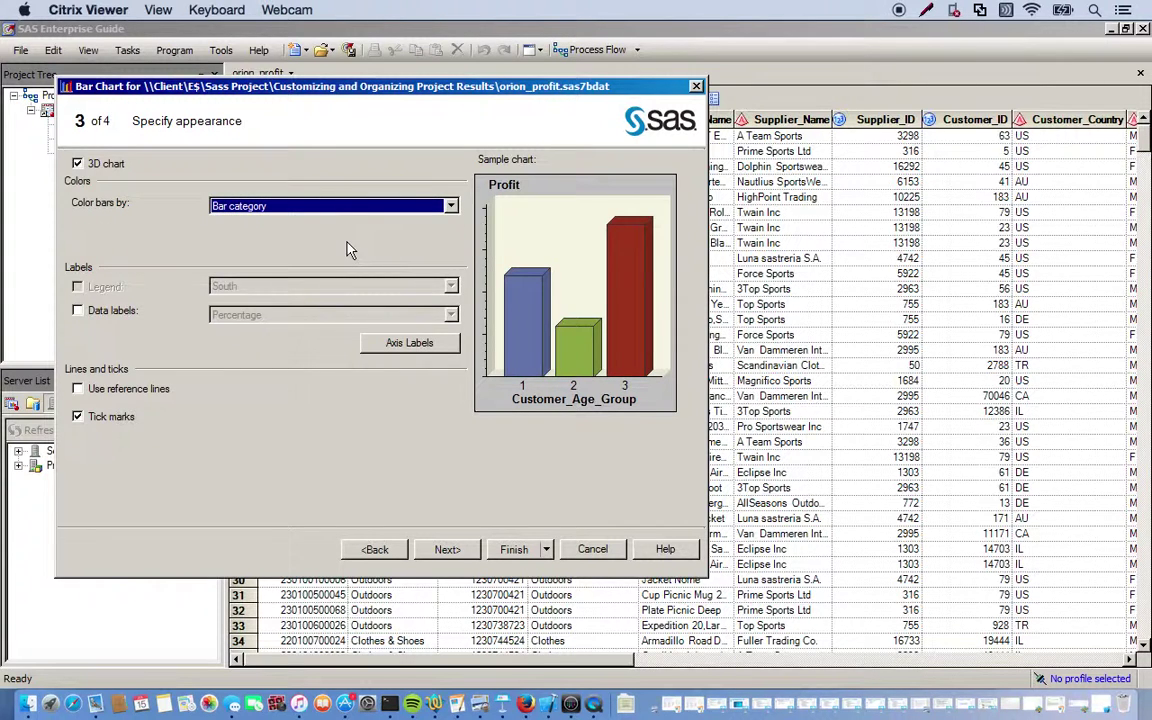
left_click(78, 312)
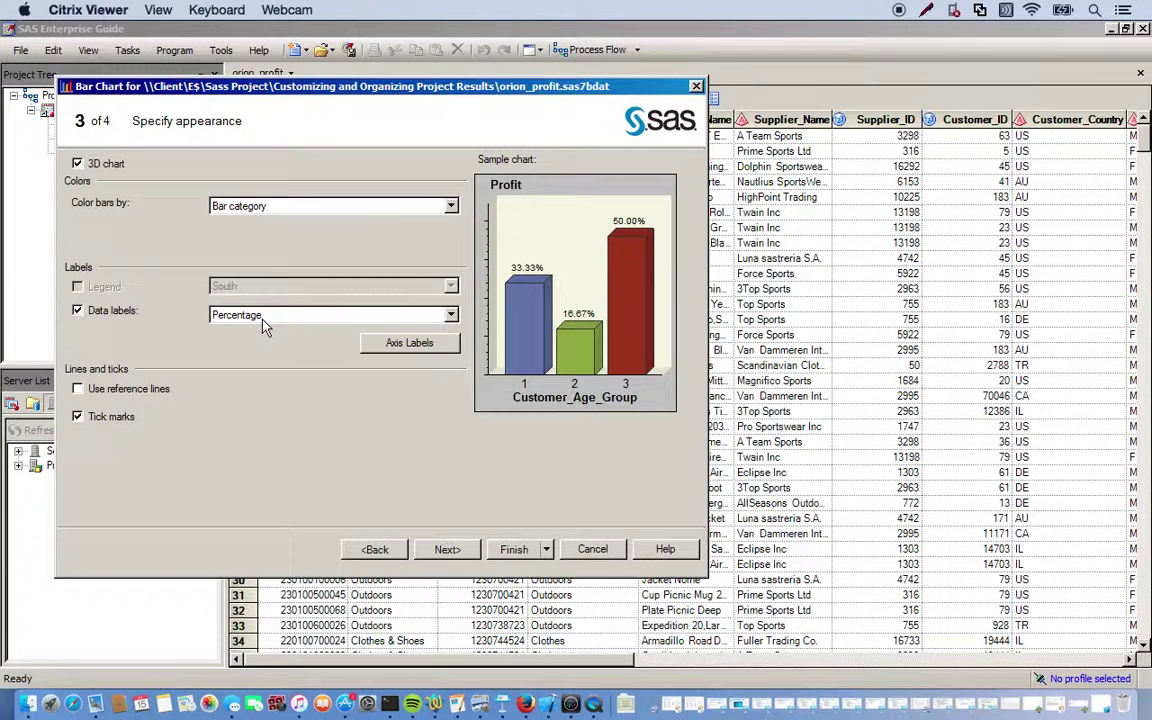
left_click(447, 549)
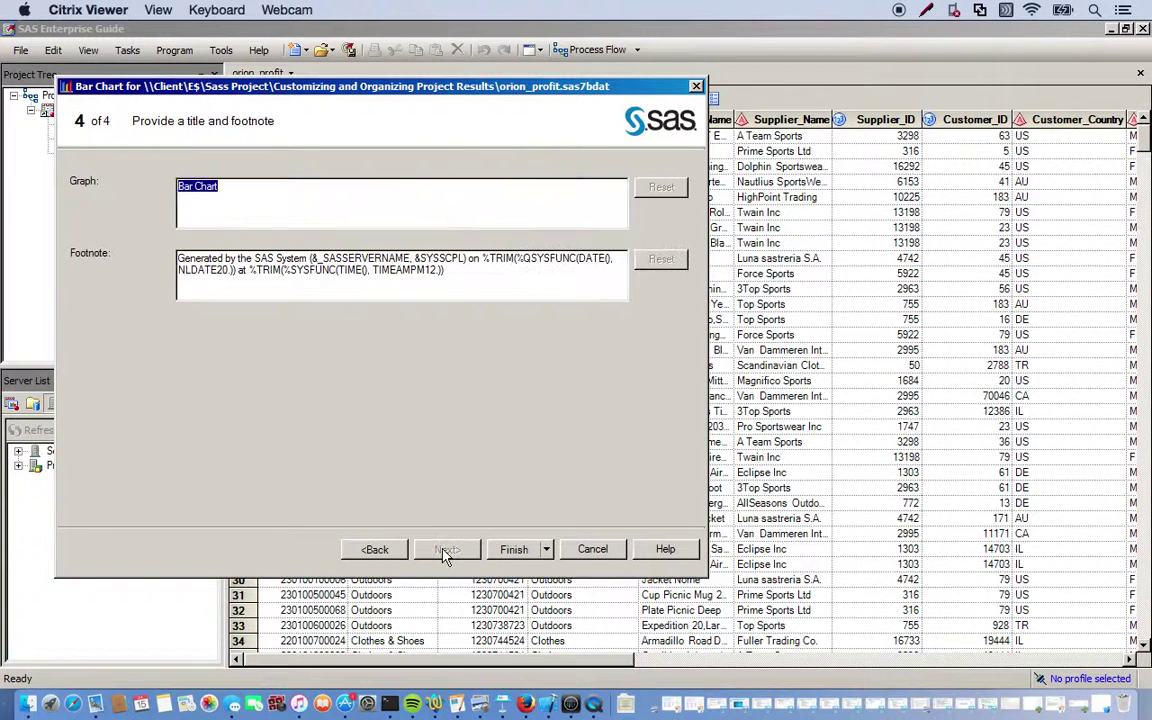
left_click(512, 554)
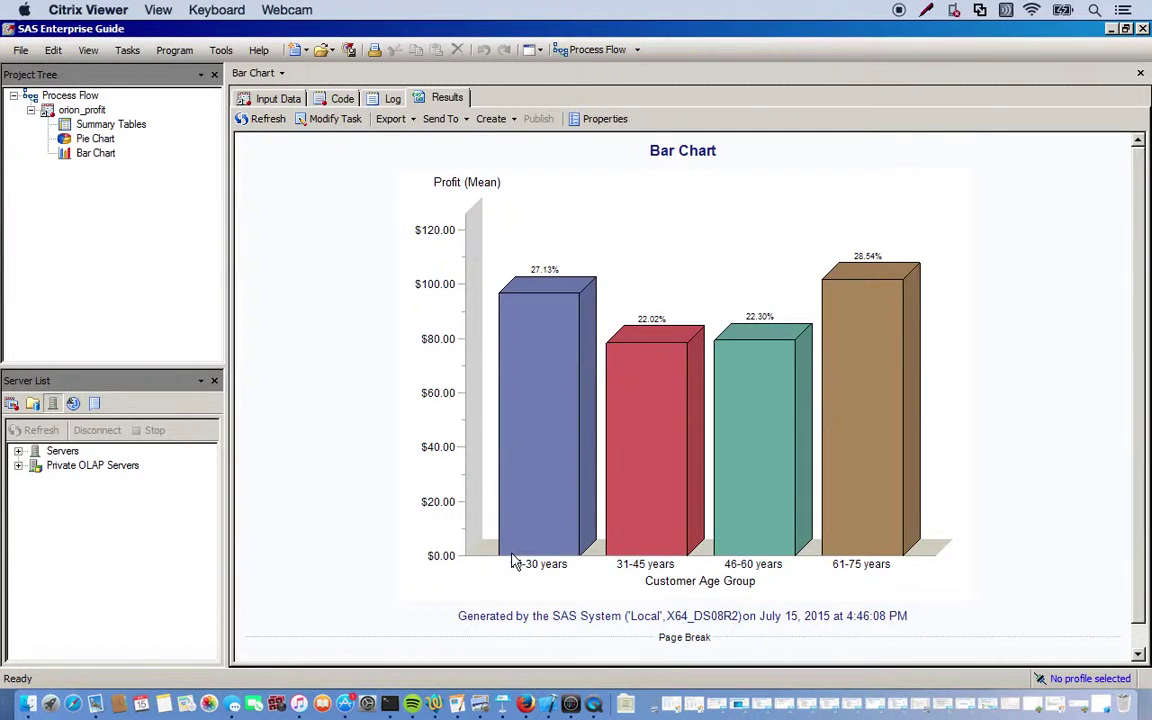
double_click(58, 96)
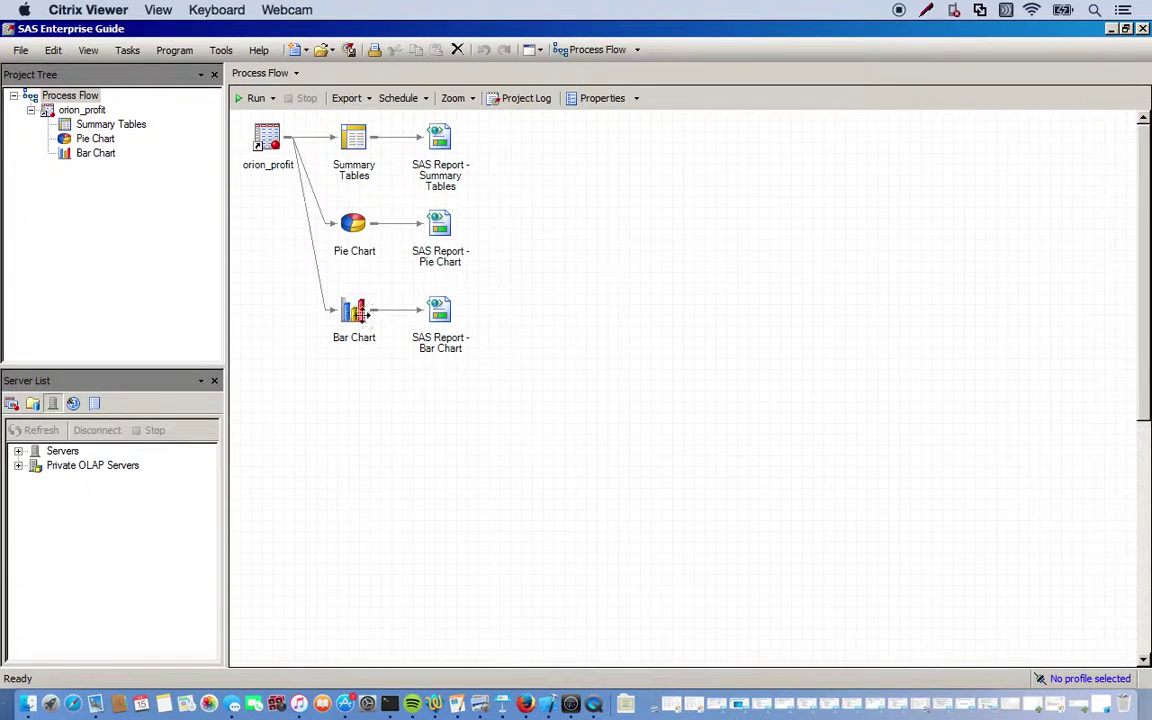
Step: View the Summary Tables and Pie Chart reports, going back to Process Flow after each
double_click(436, 135)
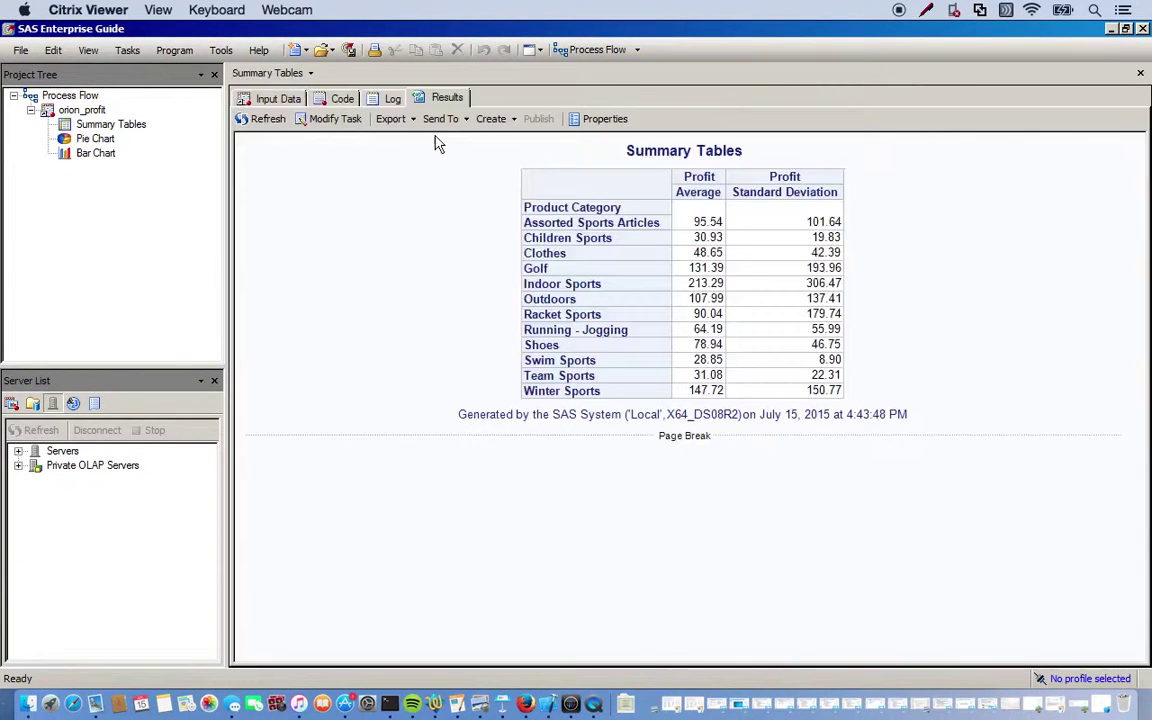
double_click(70, 96)
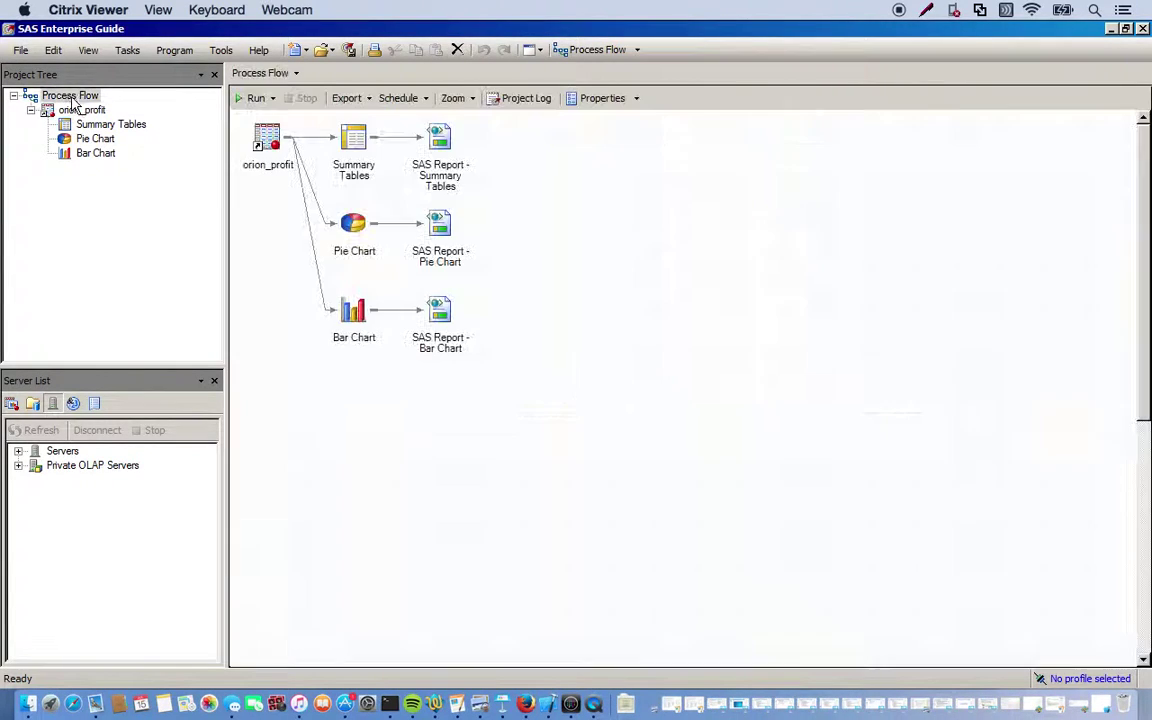
double_click(439, 222)
double_click(70, 95)
left_click(20, 51)
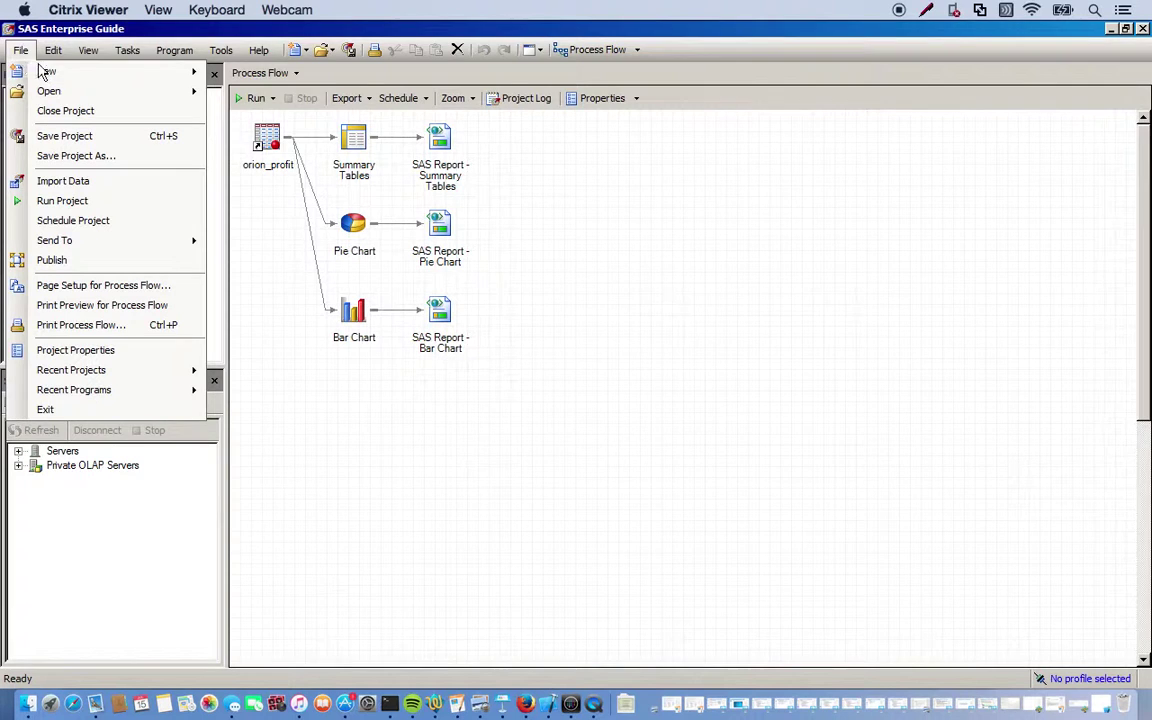
Step: Look through the File, process flow canvas and Bar Chart context menus without choosing anything
mouse_move(38, 68)
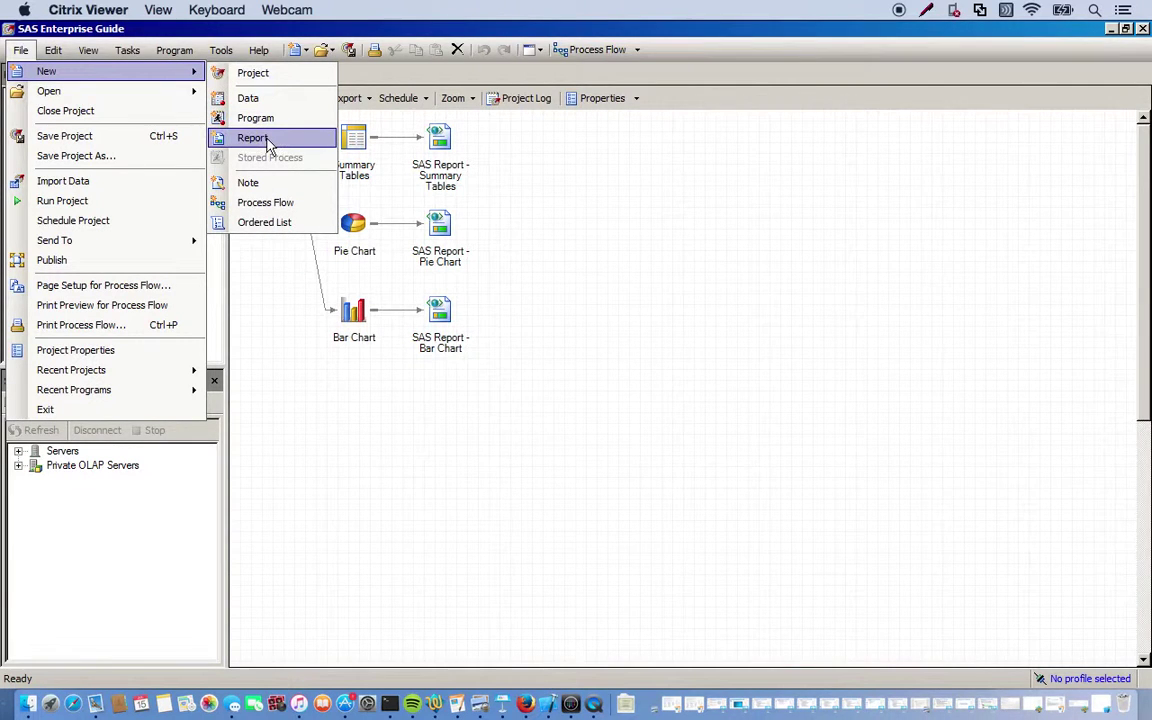
left_click(645, 243)
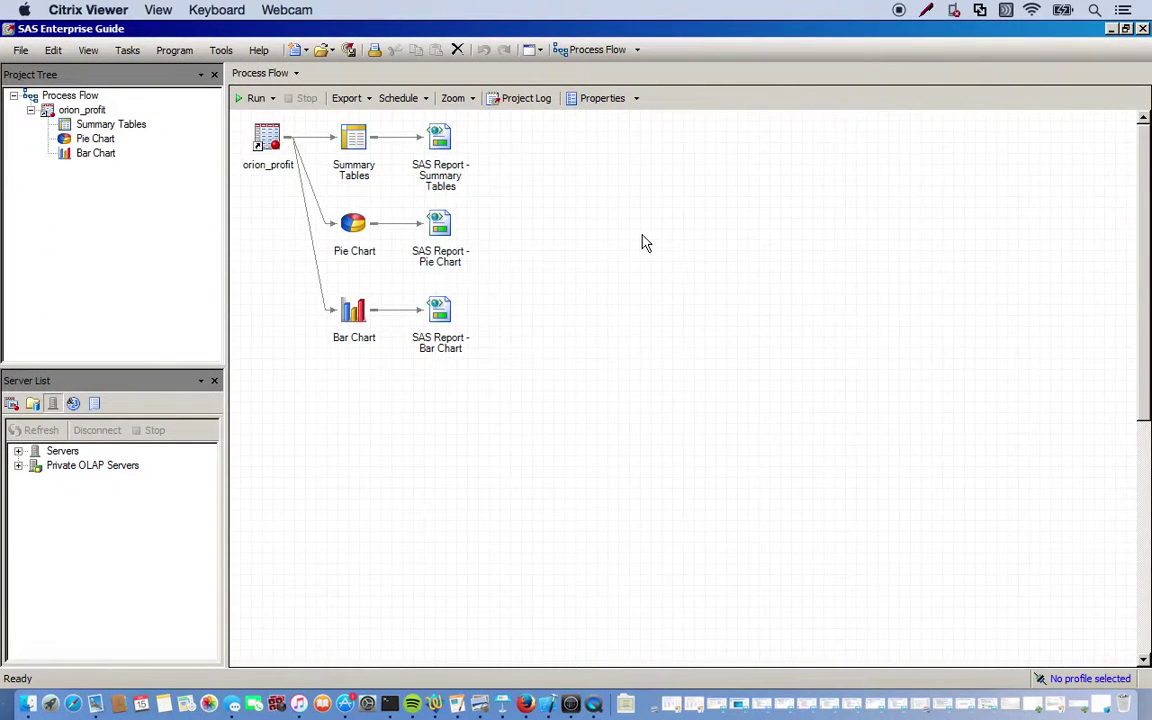
right_click(681, 243)
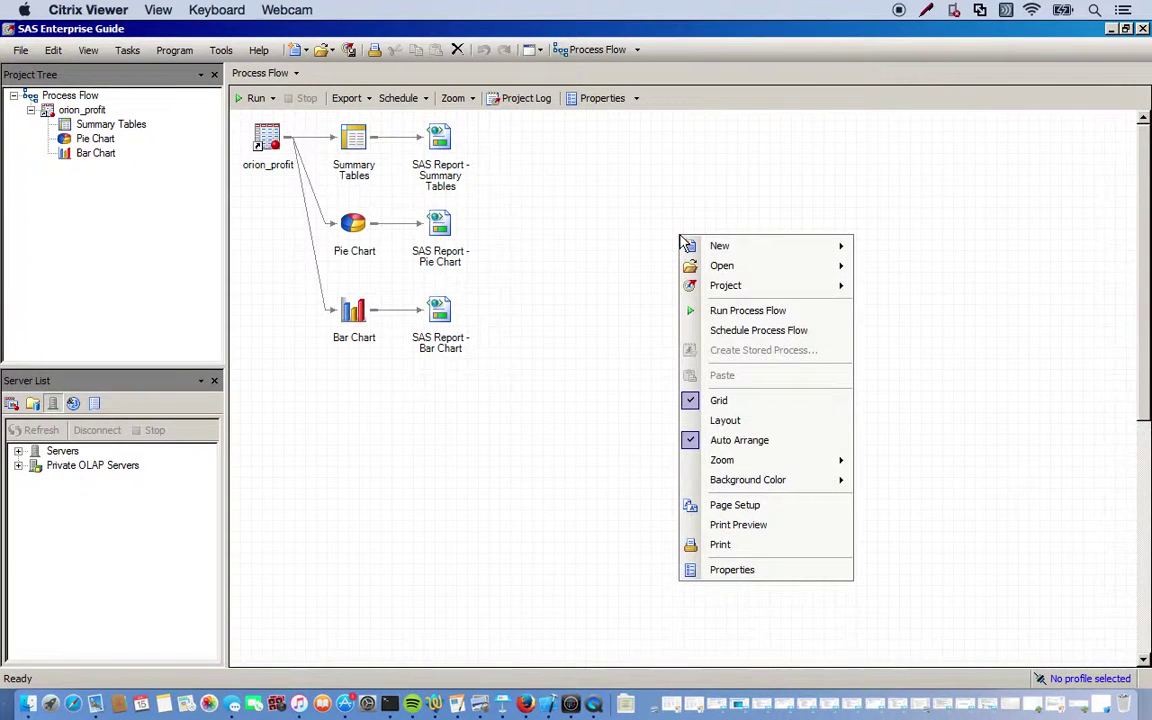
mouse_move(758, 252)
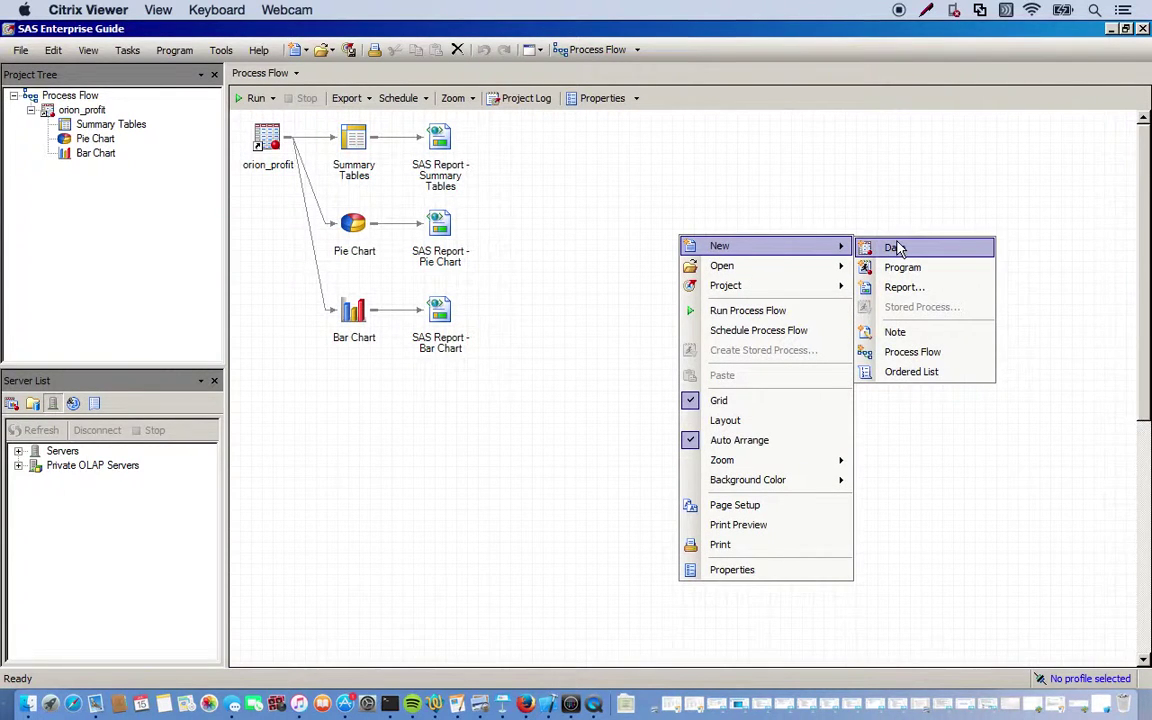
left_click(450, 362)
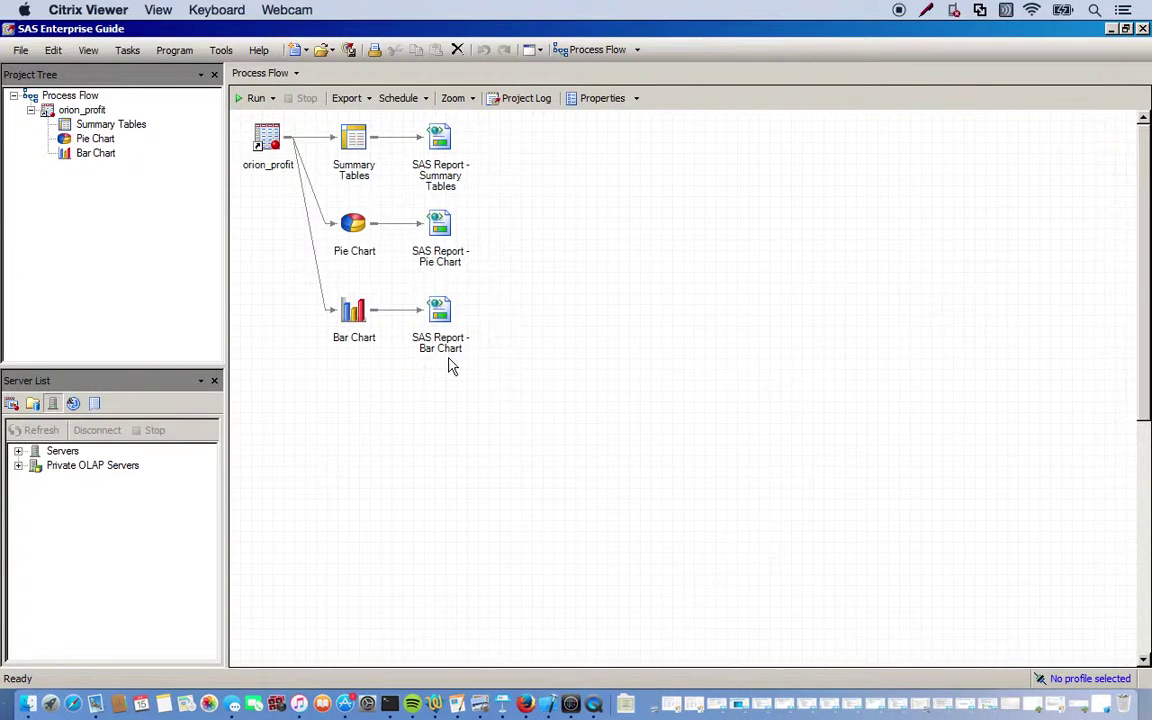
right_click(442, 317)
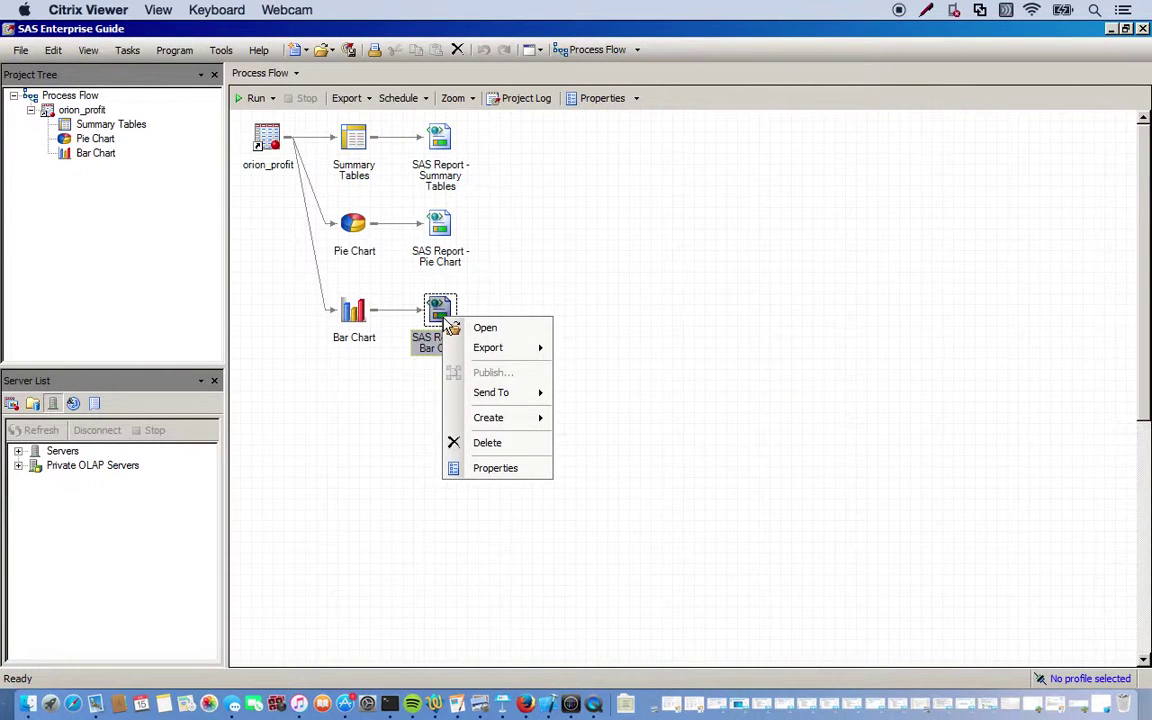
mouse_move(510, 417)
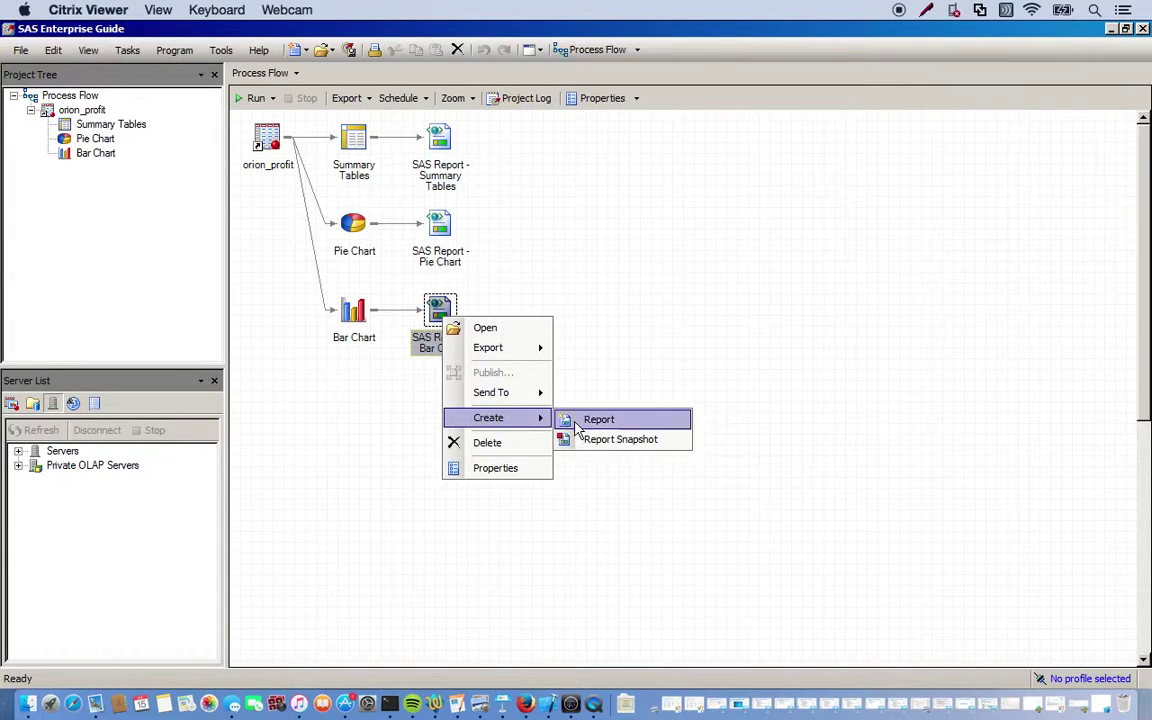
left_click(665, 340)
Step: Start a new report from the File > New > Report menu
left_click(22, 52)
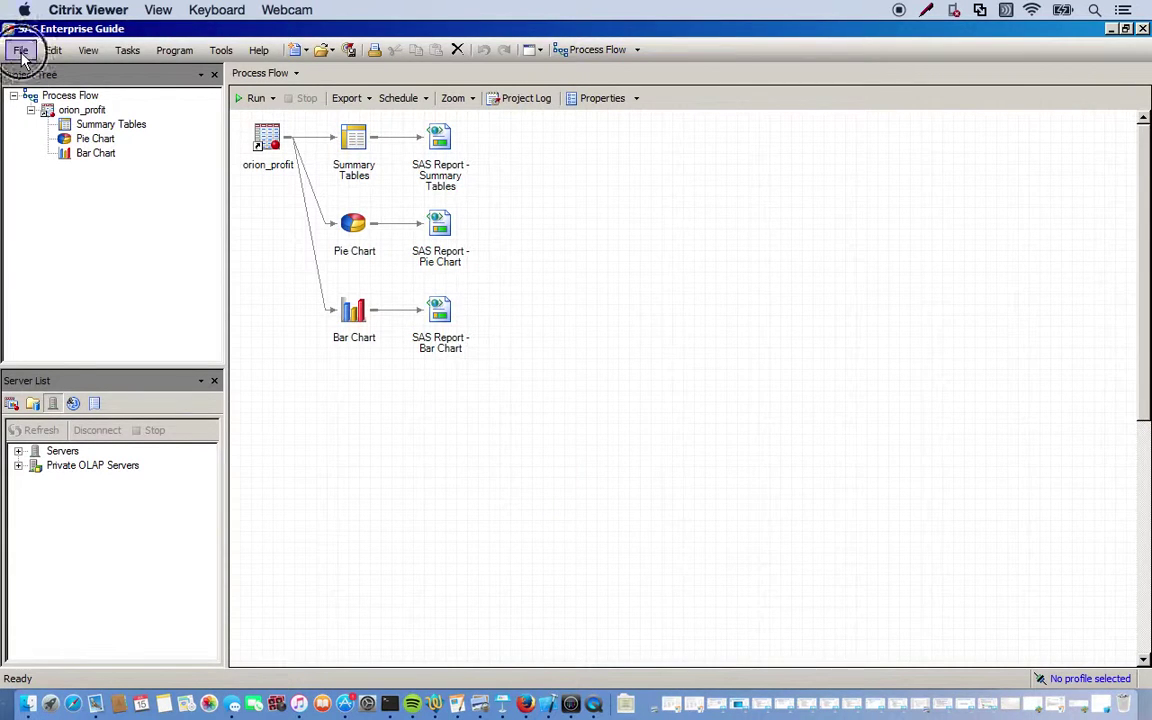
mouse_move(147, 72)
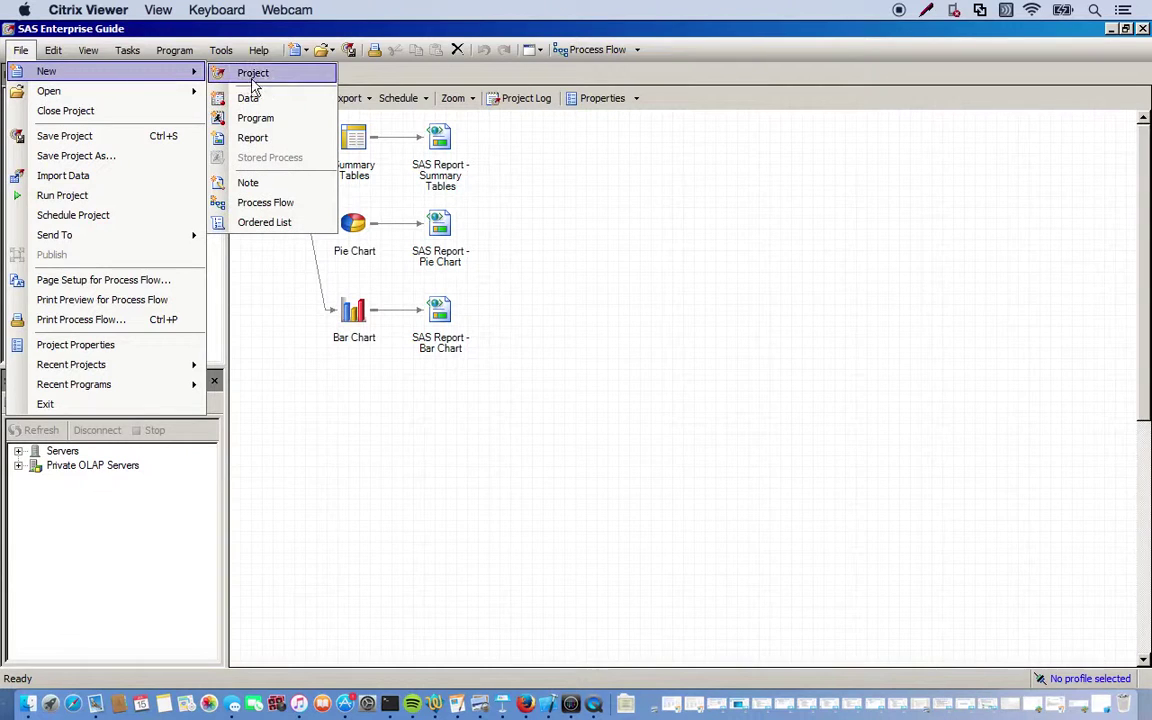
left_click(269, 142)
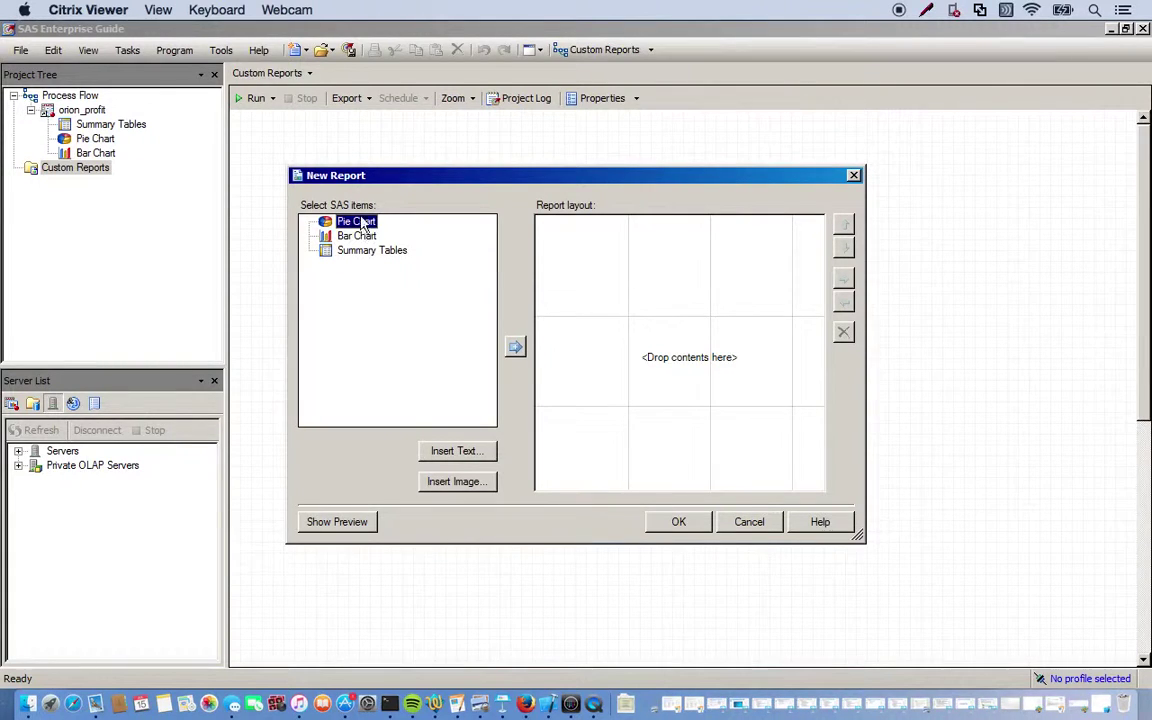
Step: Stack Summary Tables on top, Pie Chart below, then Bar Chart in the layout and create the report
left_click_drag(362, 230, 660, 262)
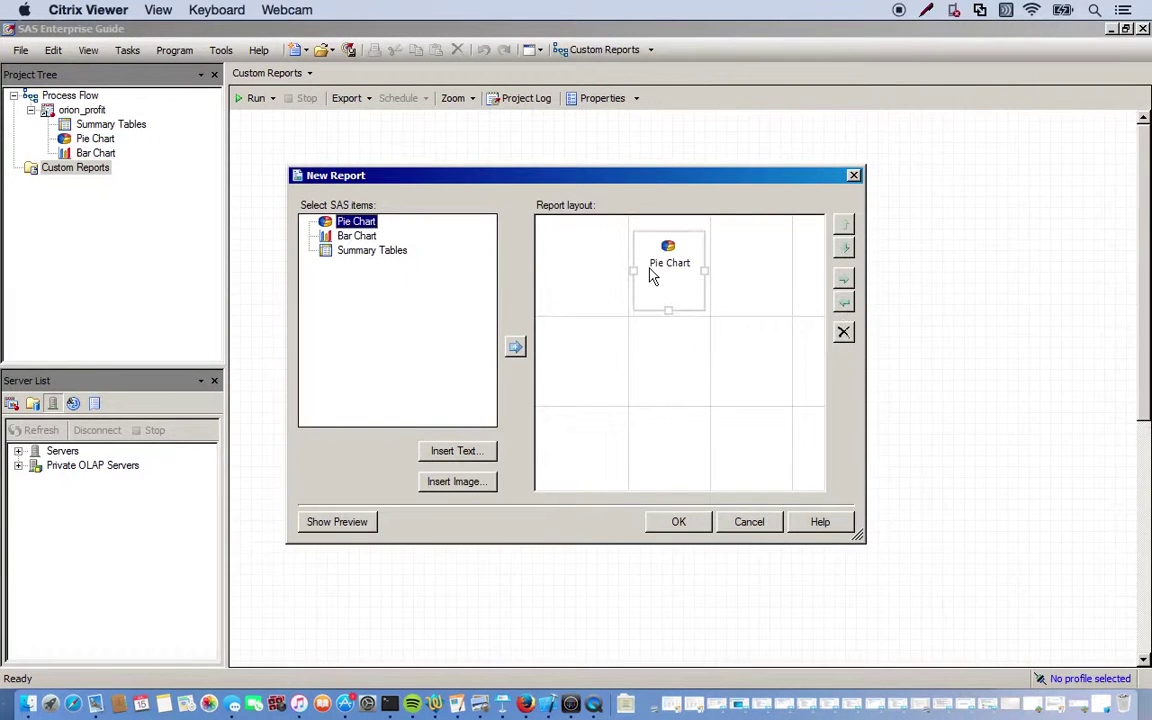
left_click(342, 238)
left_click_drag(340, 242, 673, 423)
left_click_drag(663, 265, 665, 320)
left_click_drag(360, 252, 653, 260)
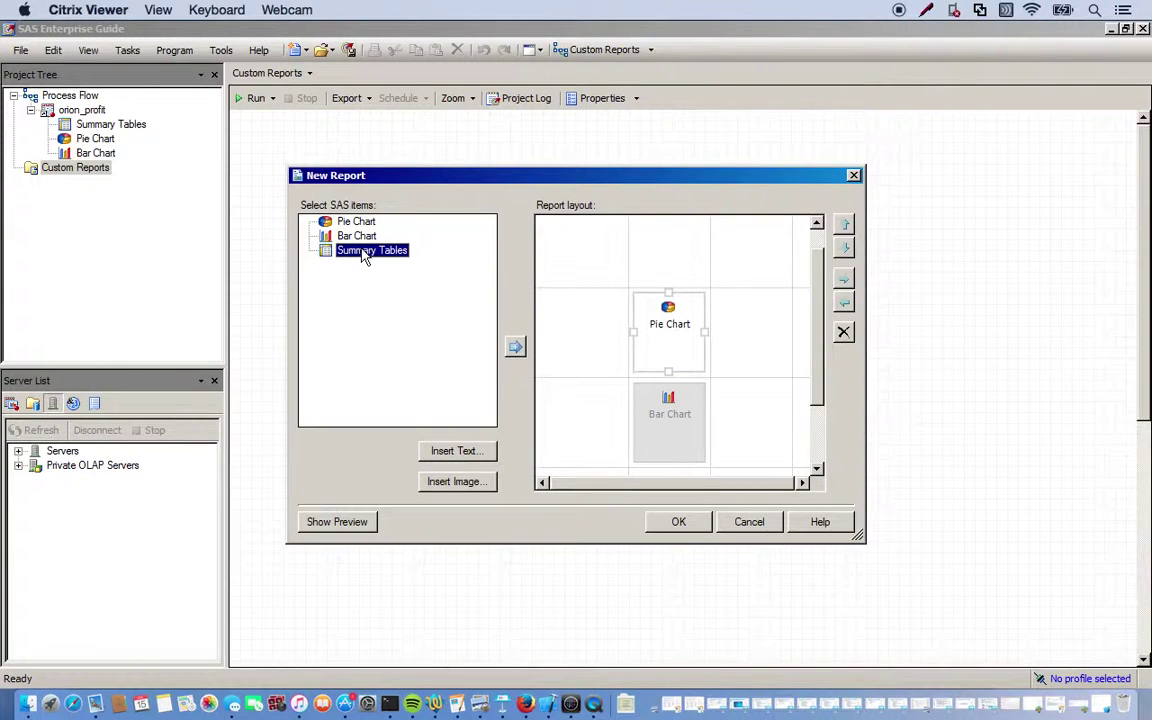
left_click_drag(360, 257, 665, 262)
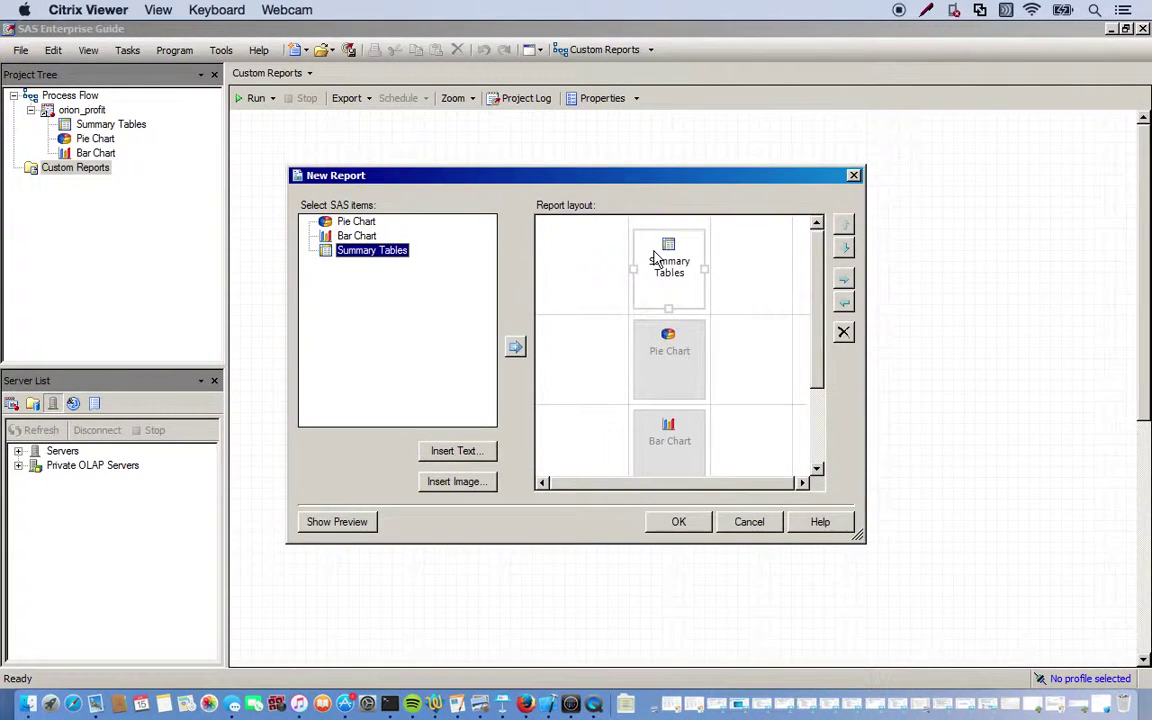
left_click(683, 522)
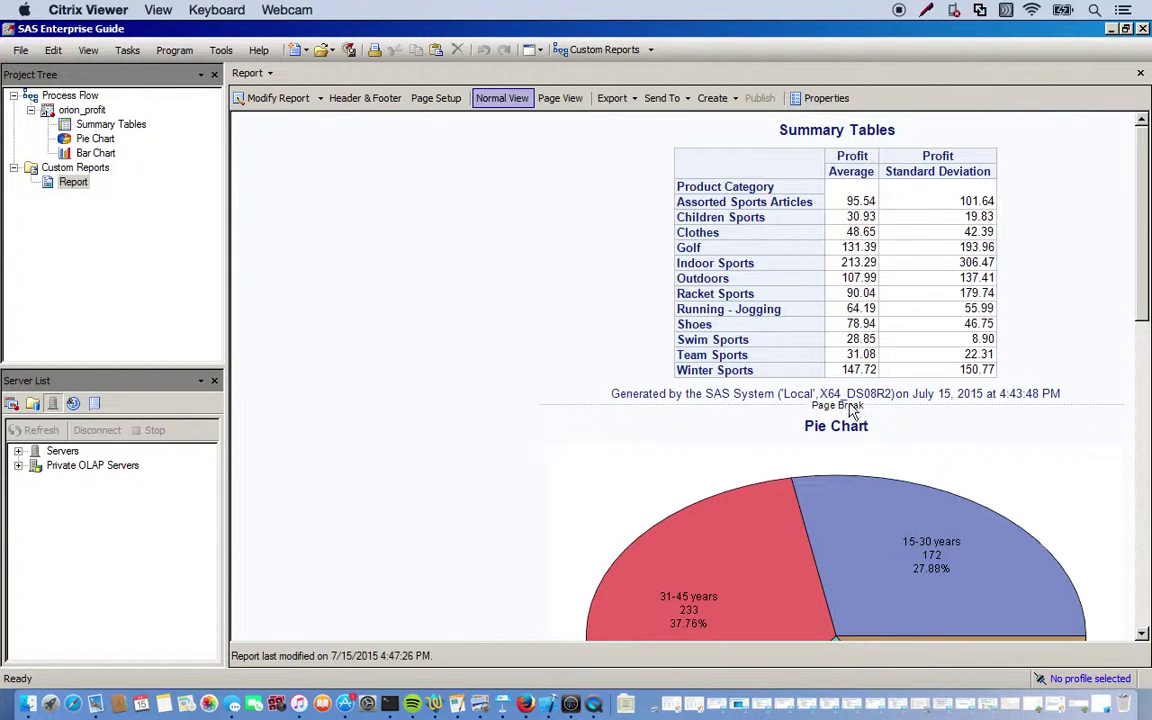
Step: Scroll the report from the summary table down to the 3D bar chart of average Profit
left_click(1146, 201)
left_click_drag(1146, 201, 1146, 458)
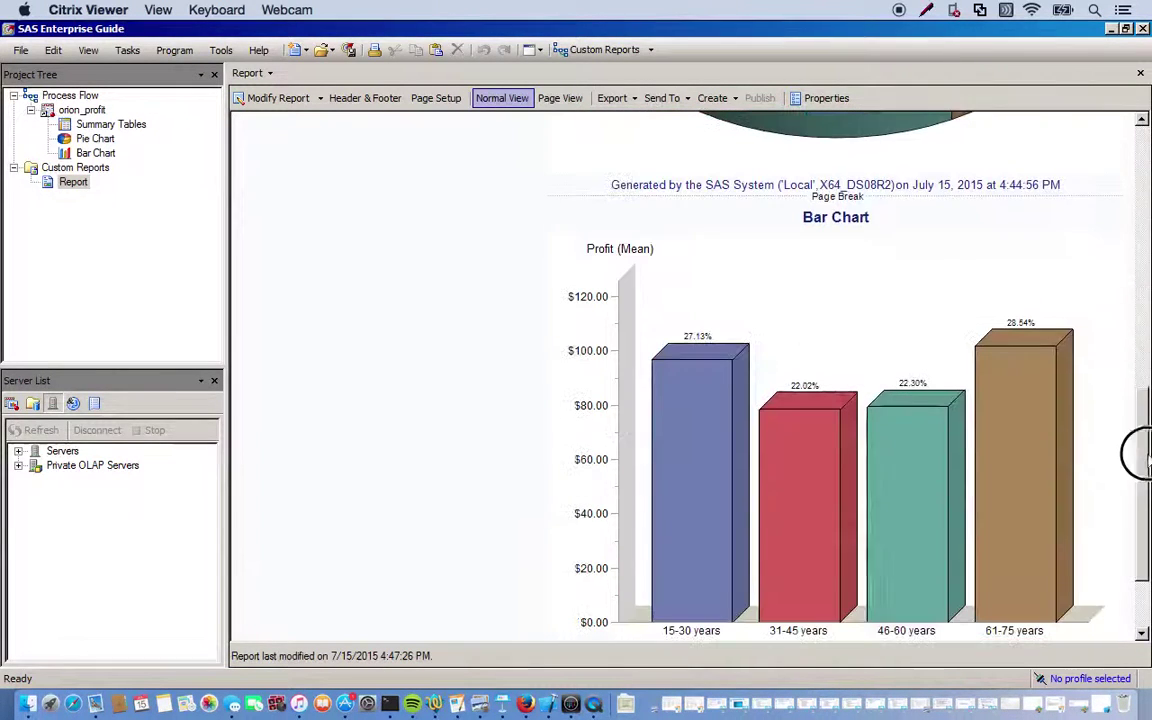
Step: Place Summary Tables beside the pie chart and stretch the bar chart across two columns below
left_click(281, 104)
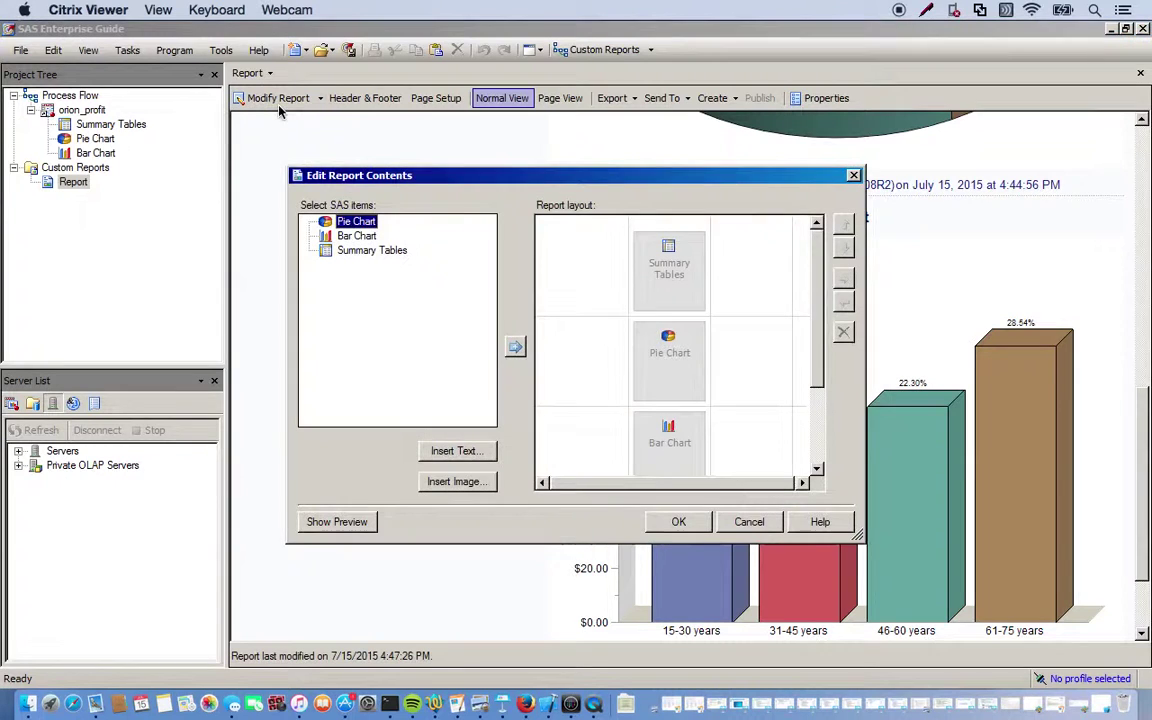
left_click(667, 281)
left_click_drag(667, 281, 589, 353)
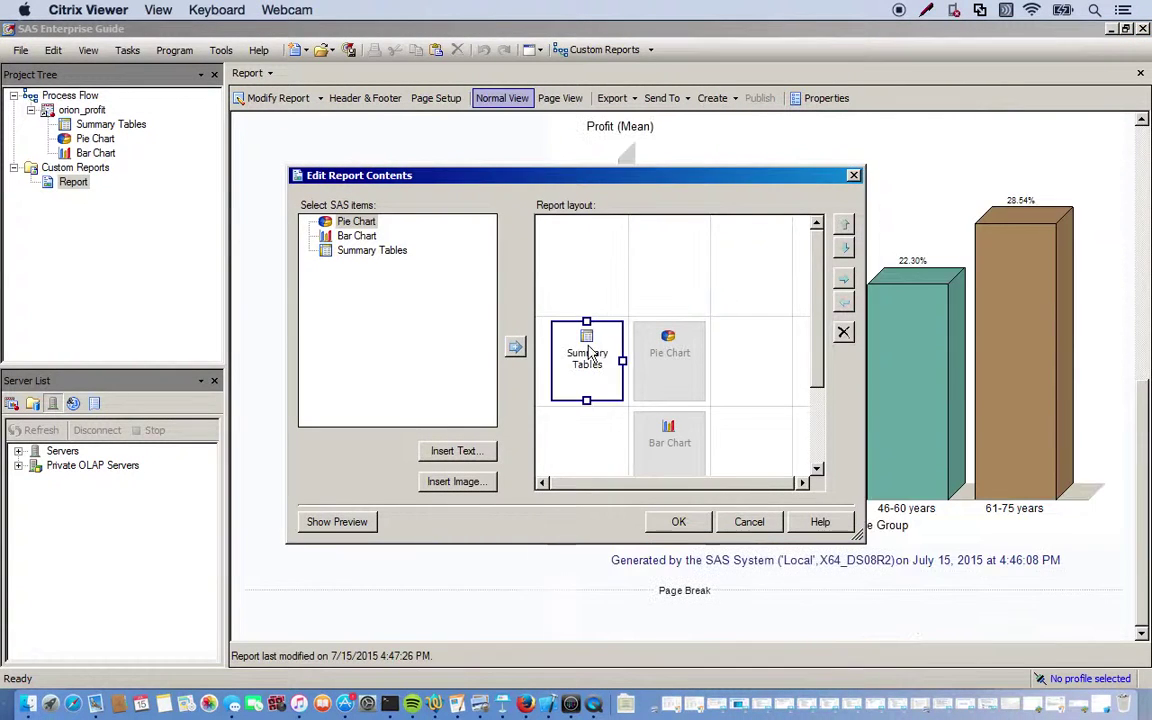
left_click(664, 441)
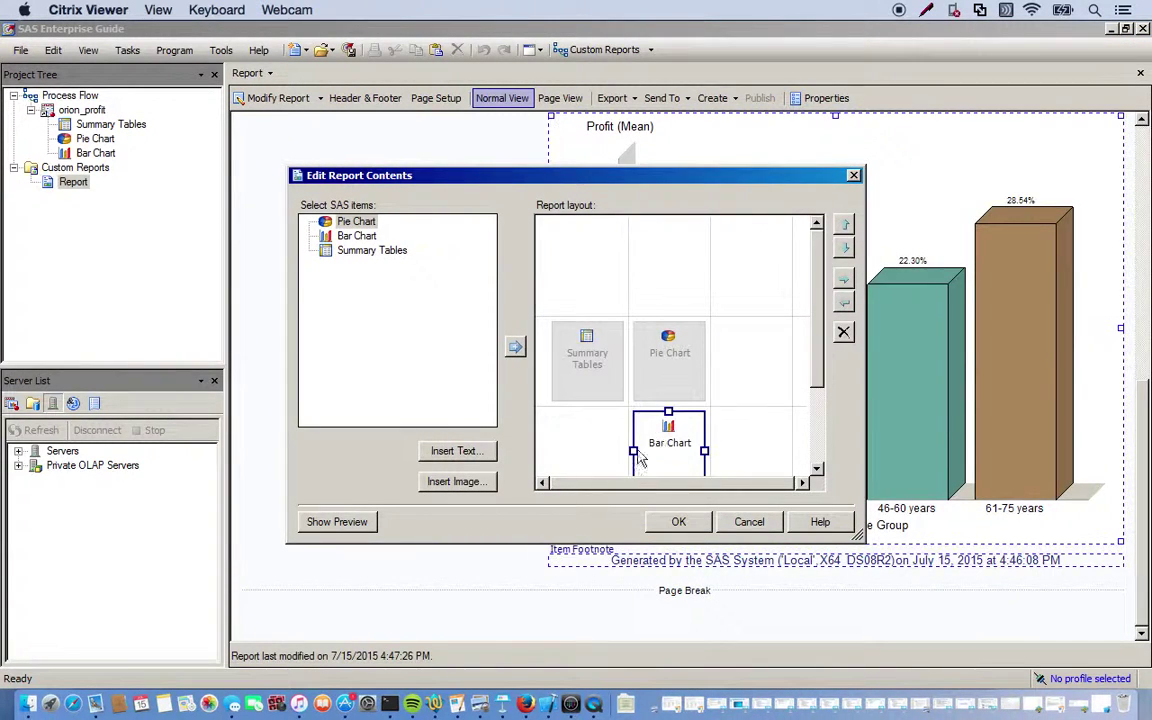
left_click_drag(634, 451, 580, 462)
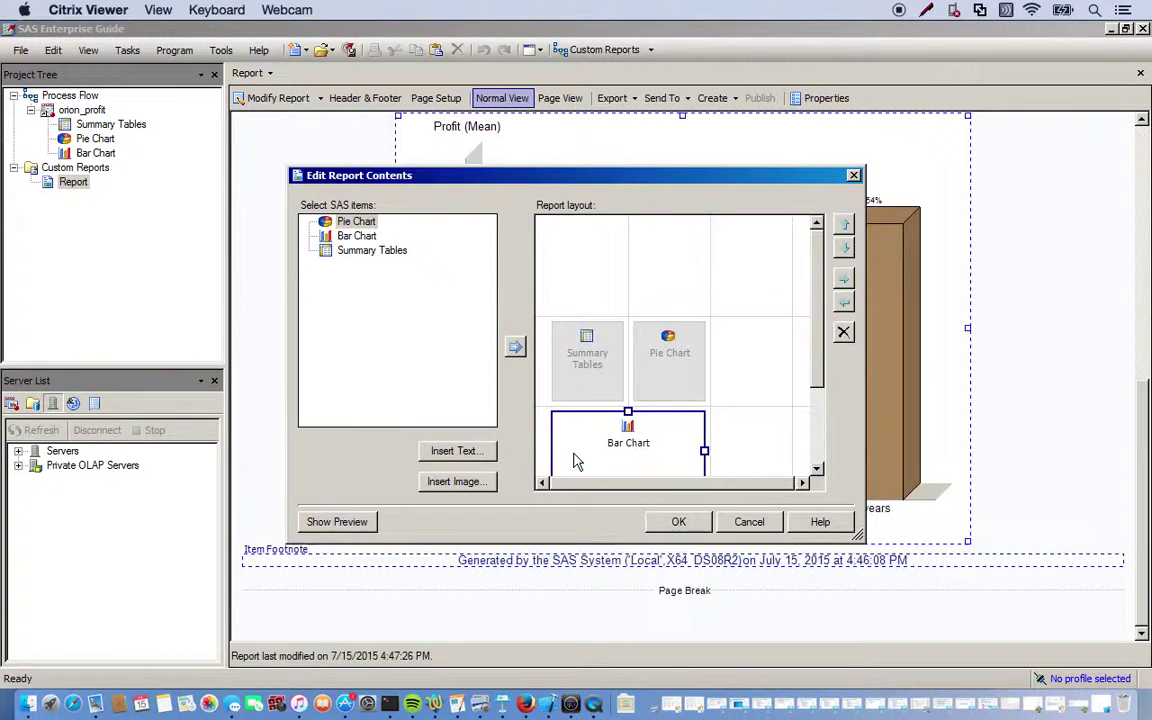
left_click(676, 522)
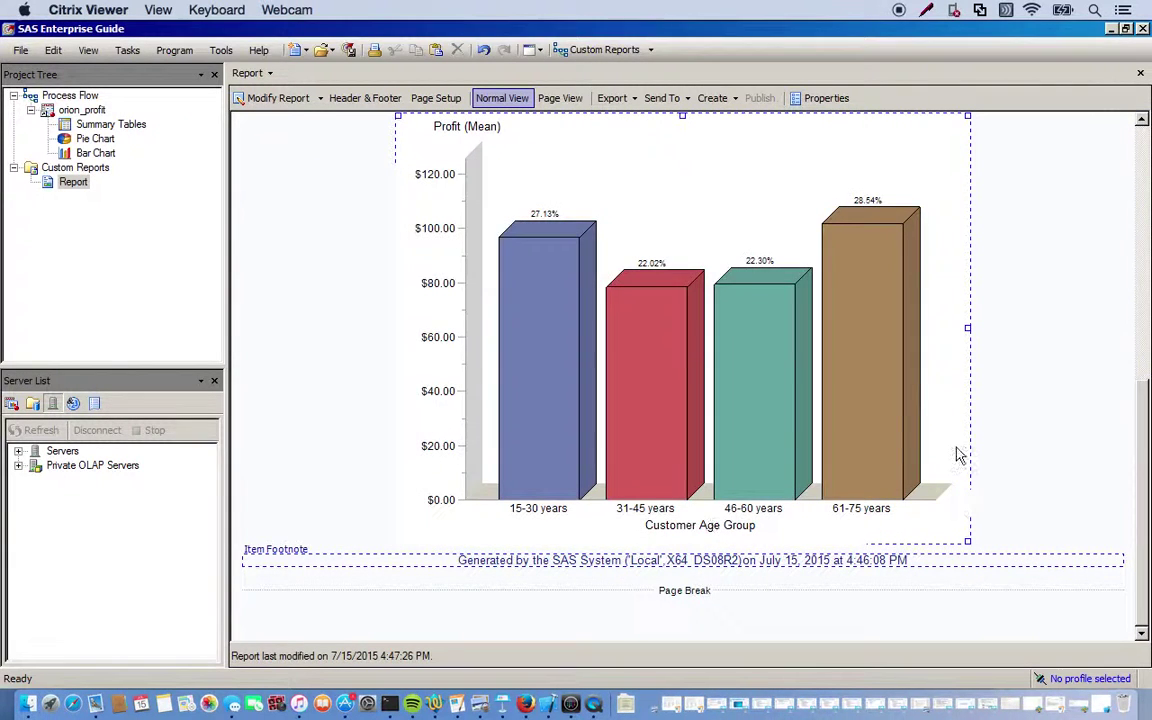
left_click(1147, 278)
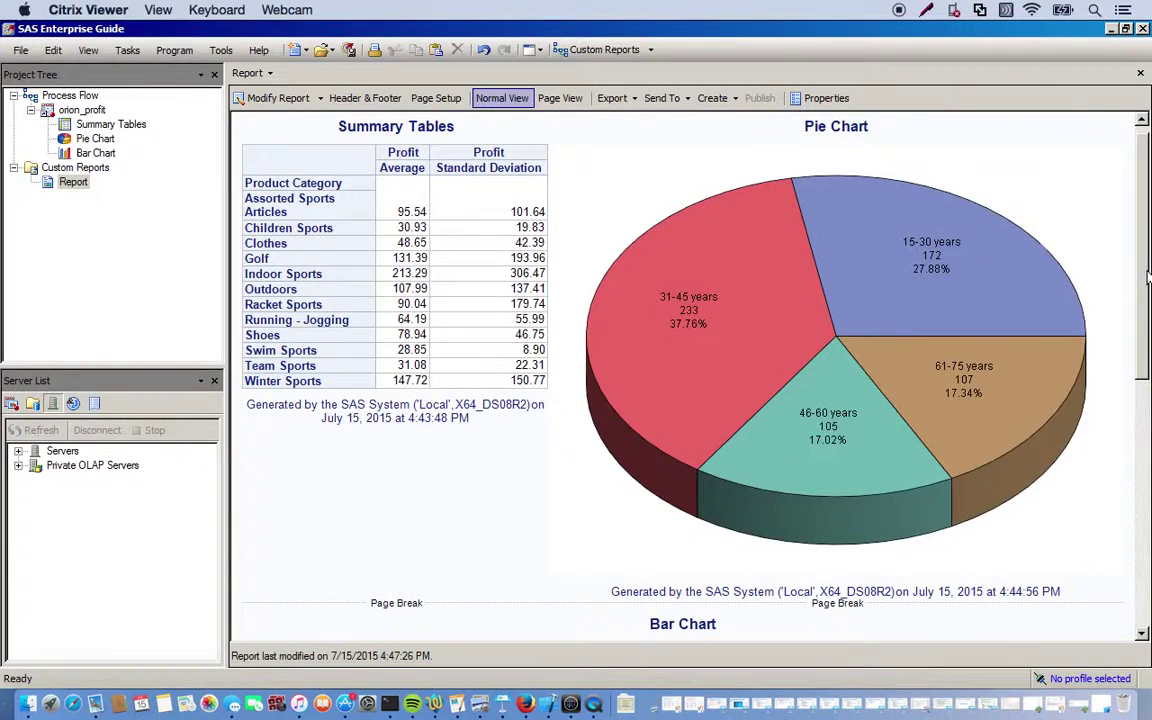
left_click_drag(1147, 278, 1138, 305)
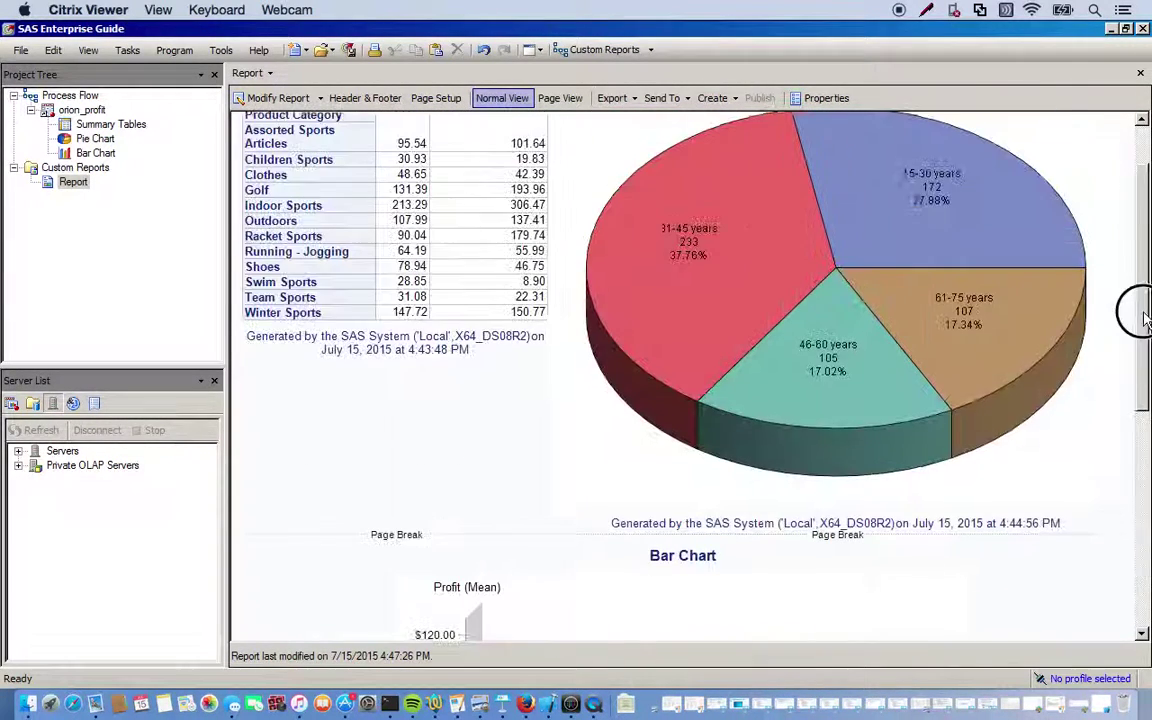
left_click(258, 100)
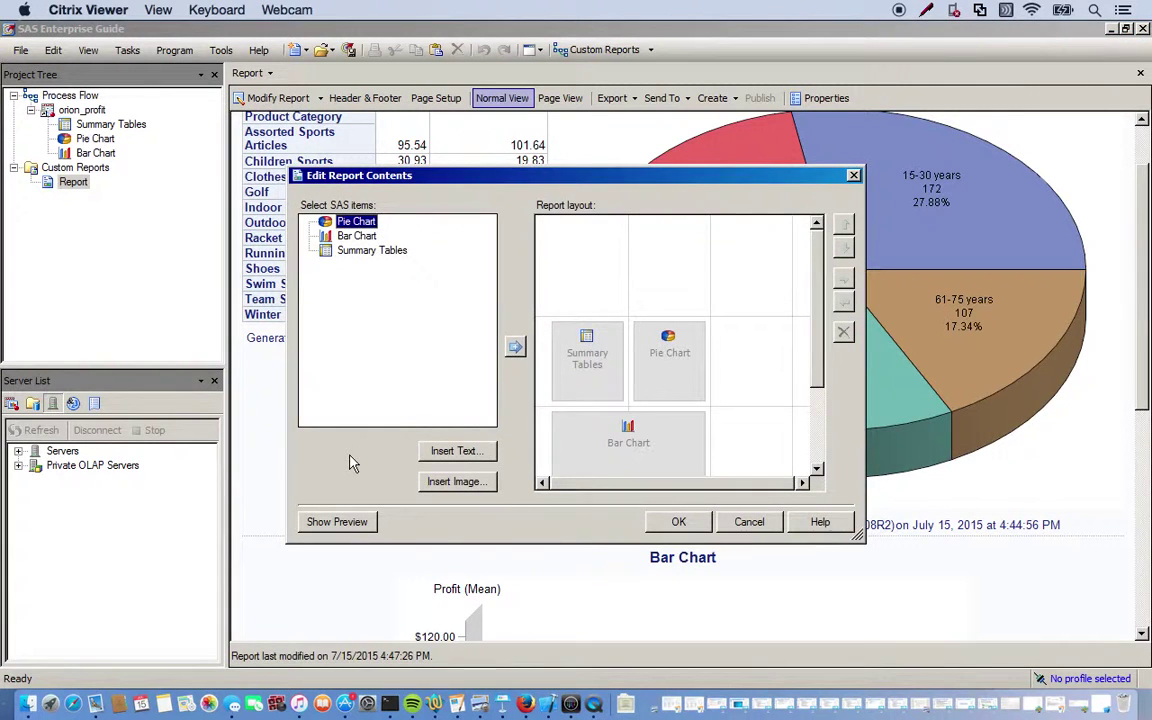
Step: Append the text 'This is an example of combining results' below the bar chart
left_click(456, 452)
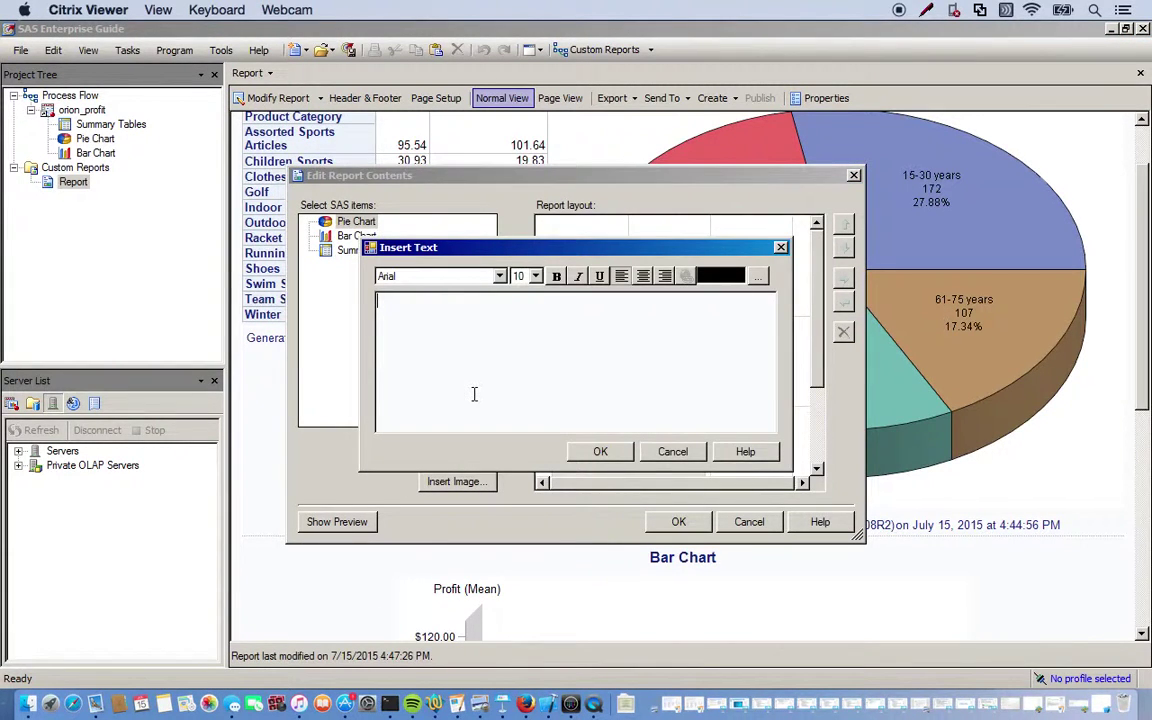
left_click(678, 458)
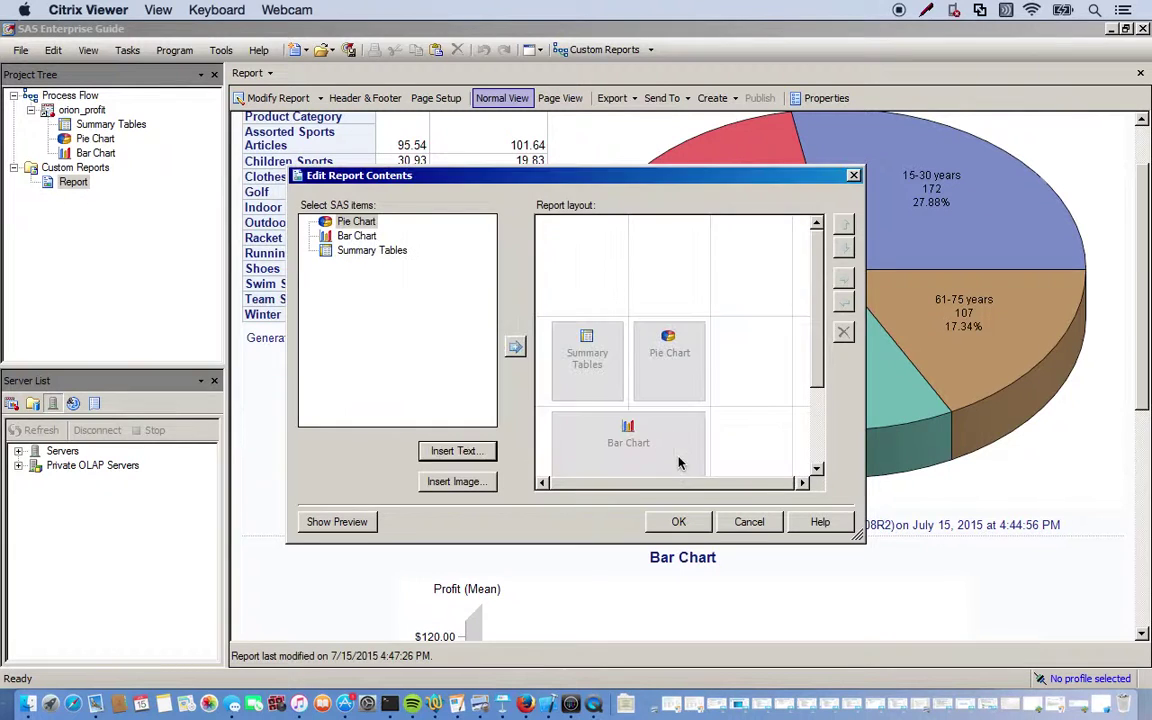
left_click(456, 452)
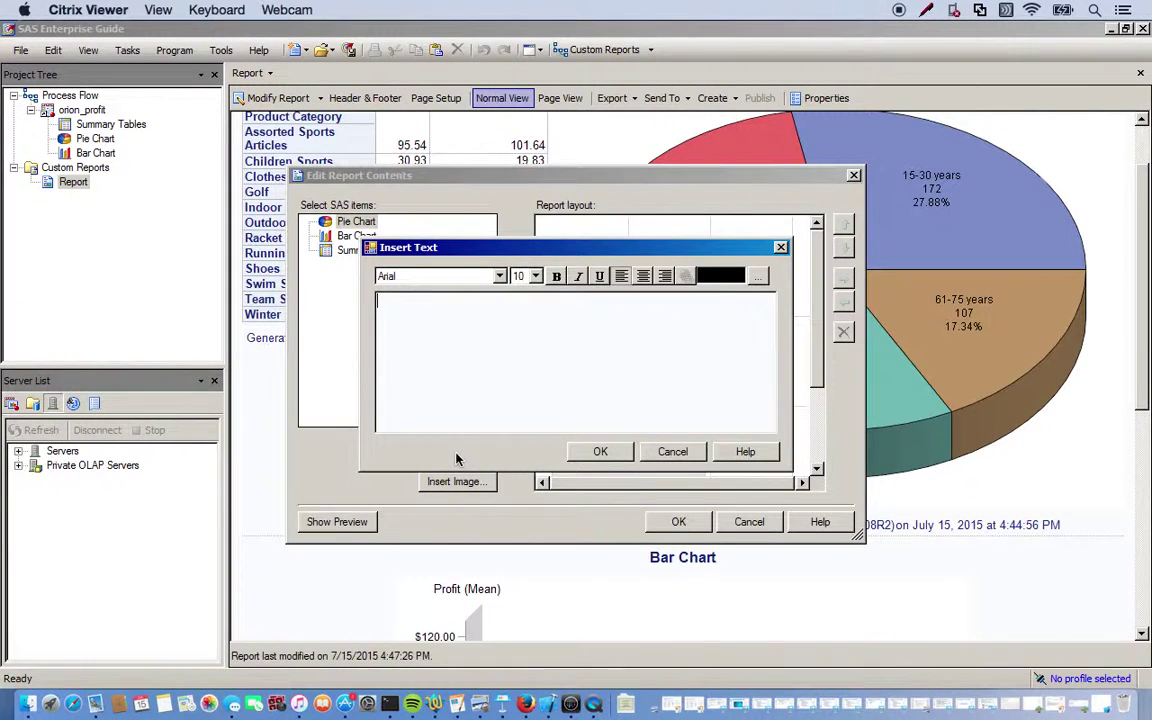
type("This is an example of ")
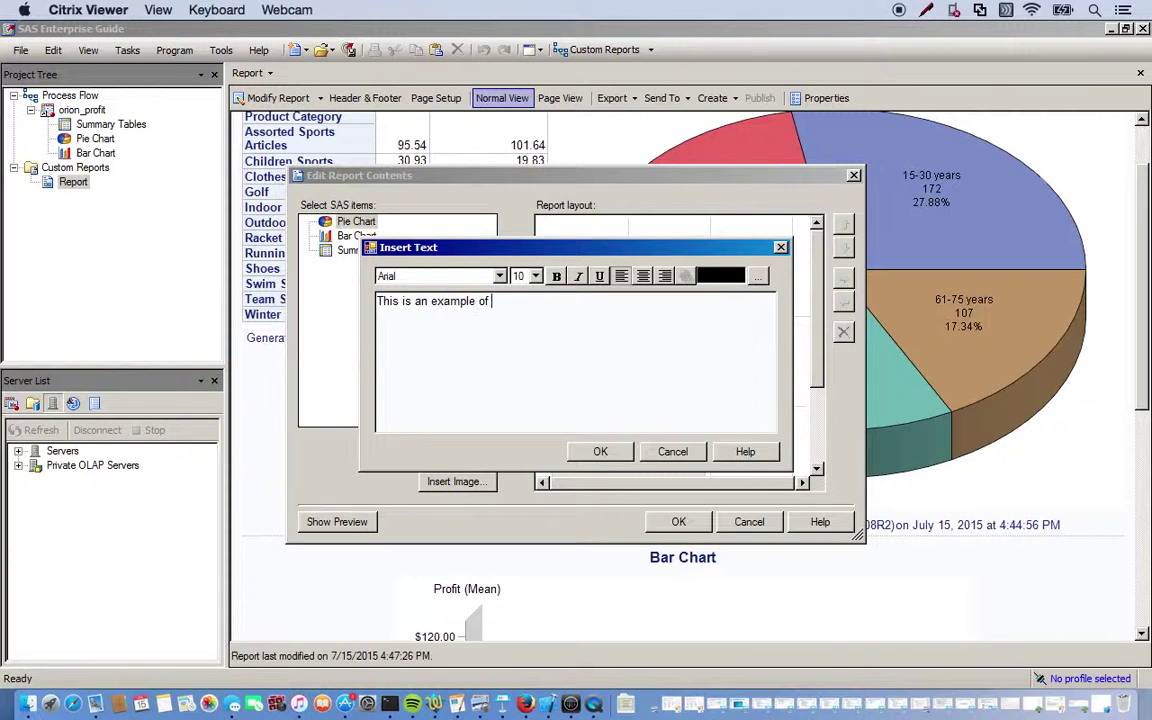
type("combining results")
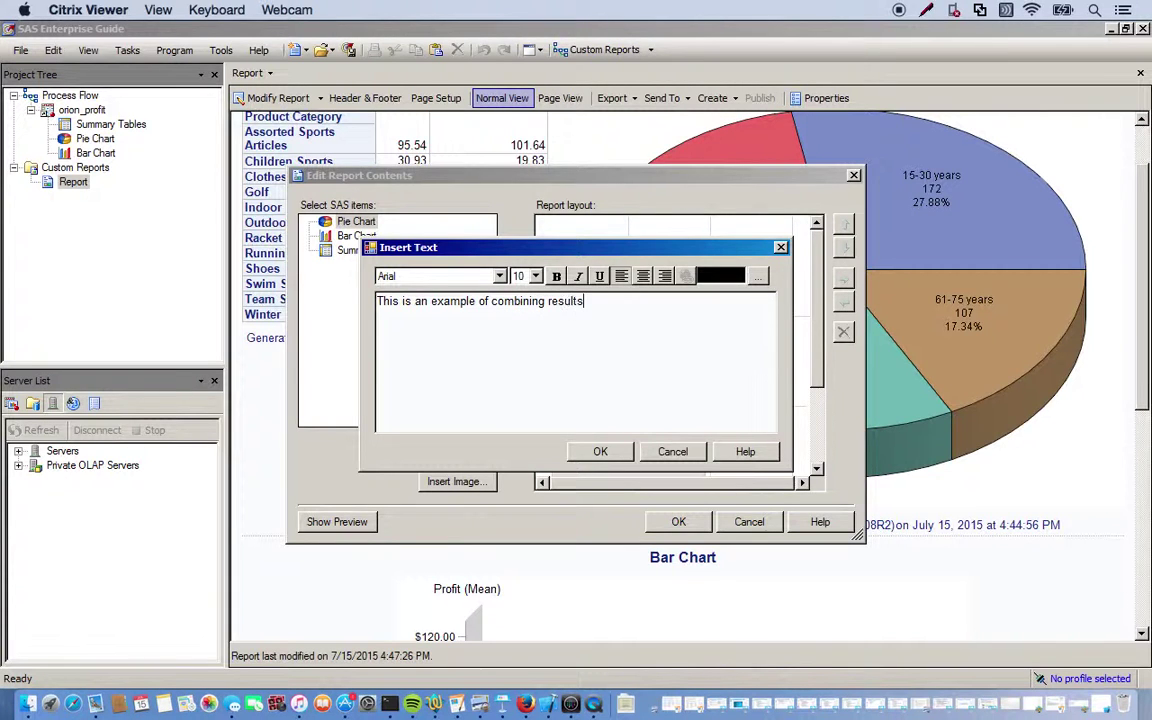
left_click(601, 451)
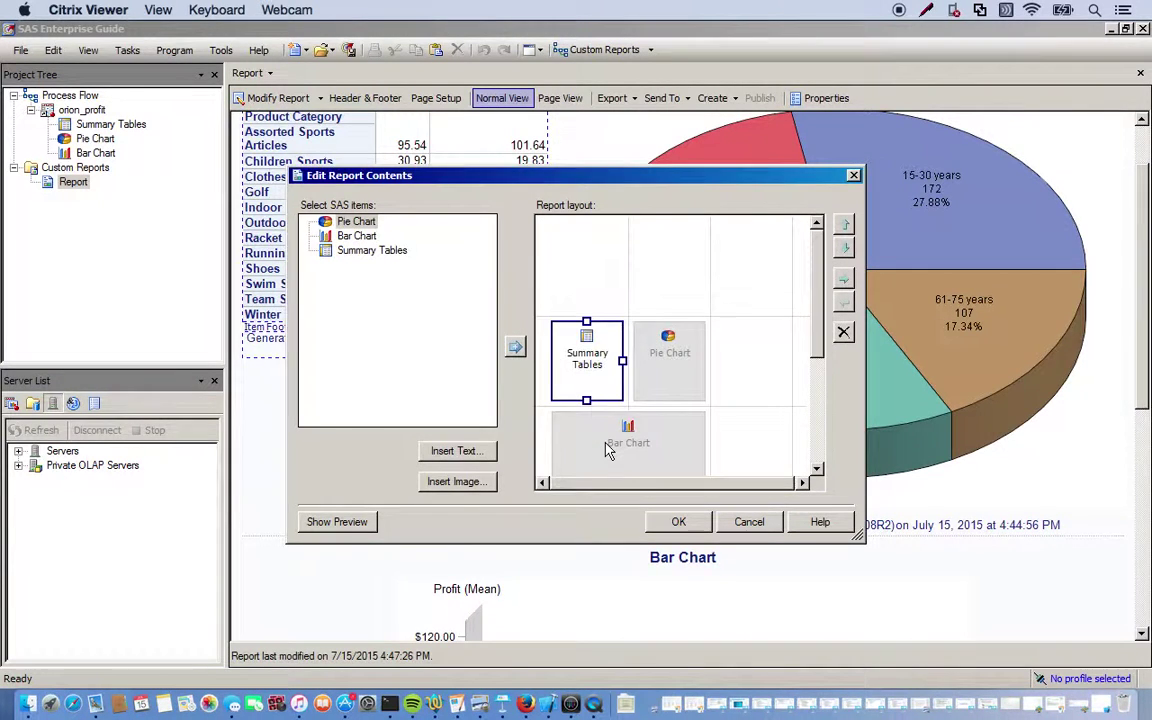
left_click(672, 524)
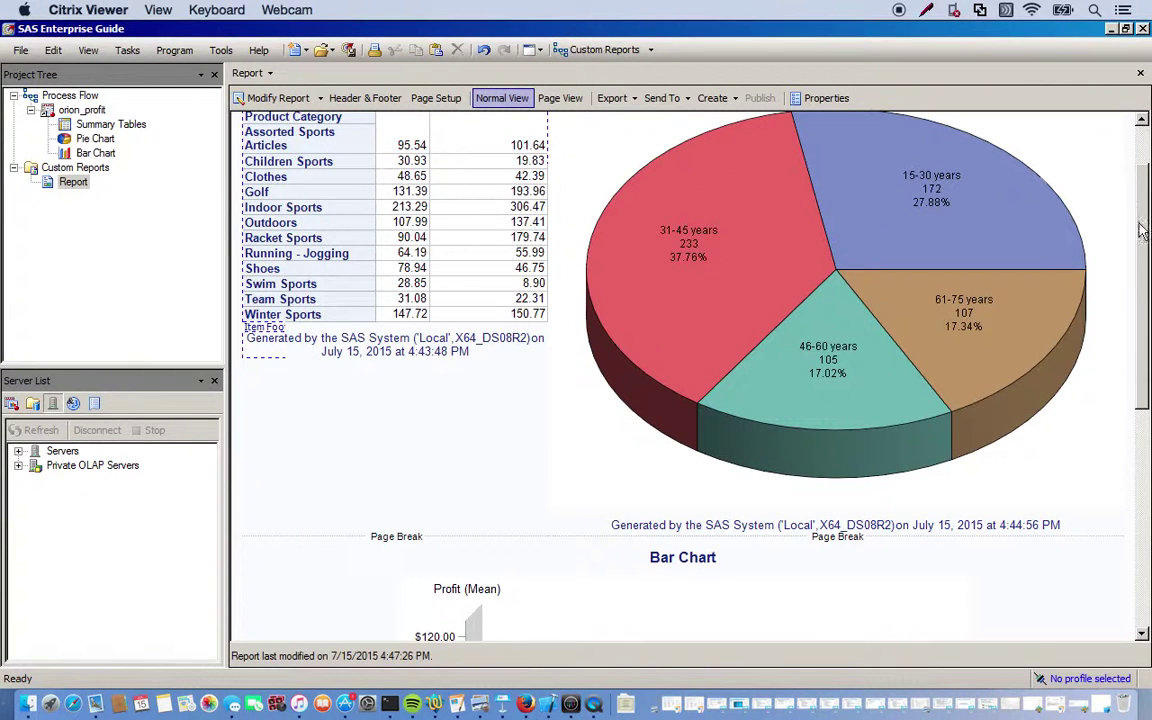
left_click_drag(1143, 230, 1134, 494)
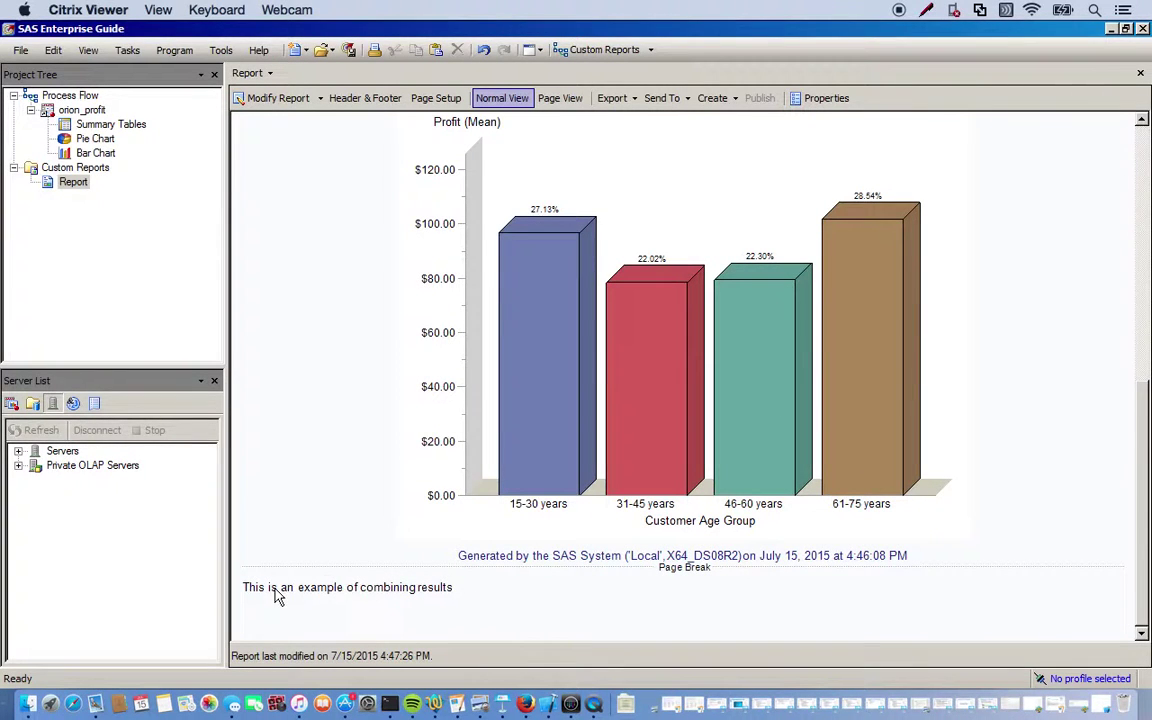
Step: Insert OrionImage from E:\Sass Project\Customizing and Organizing Project Results into the report
left_click(280, 100)
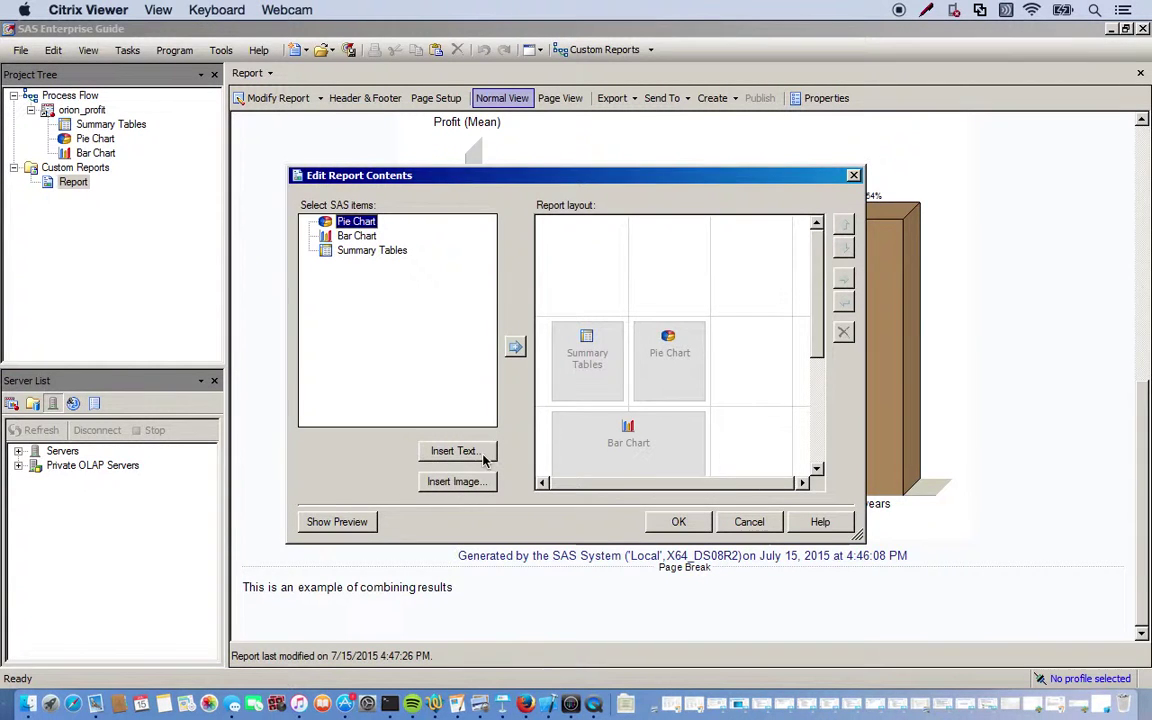
left_click(447, 483)
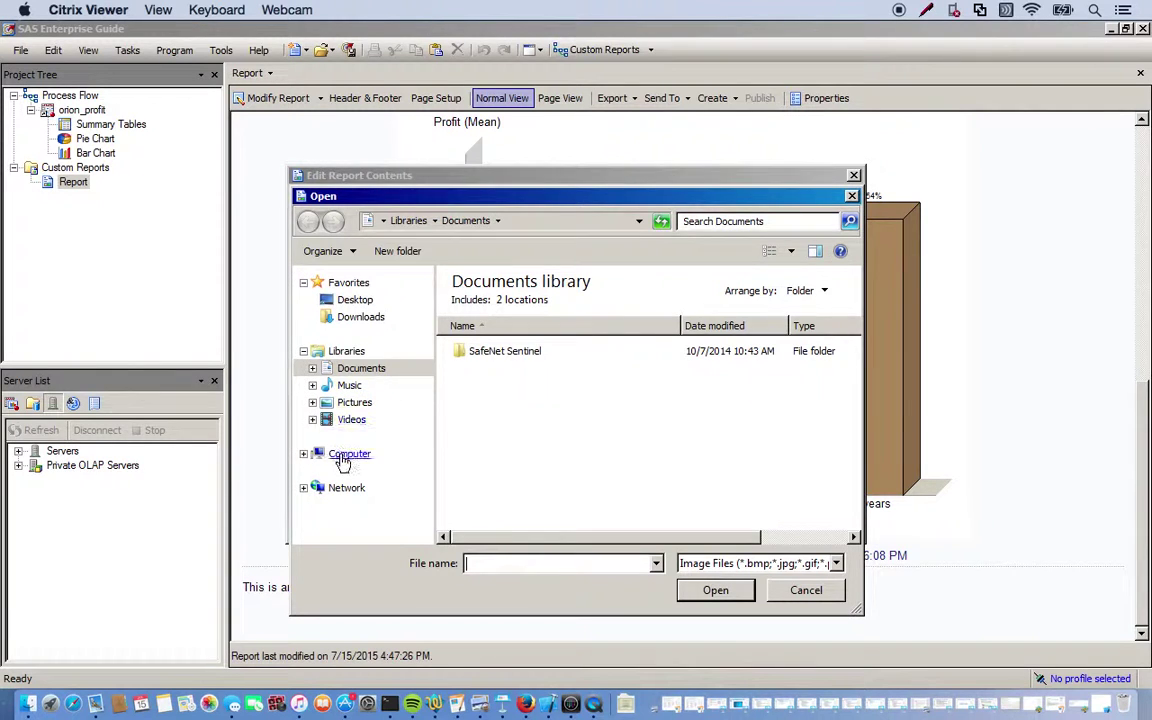
left_click(346, 455)
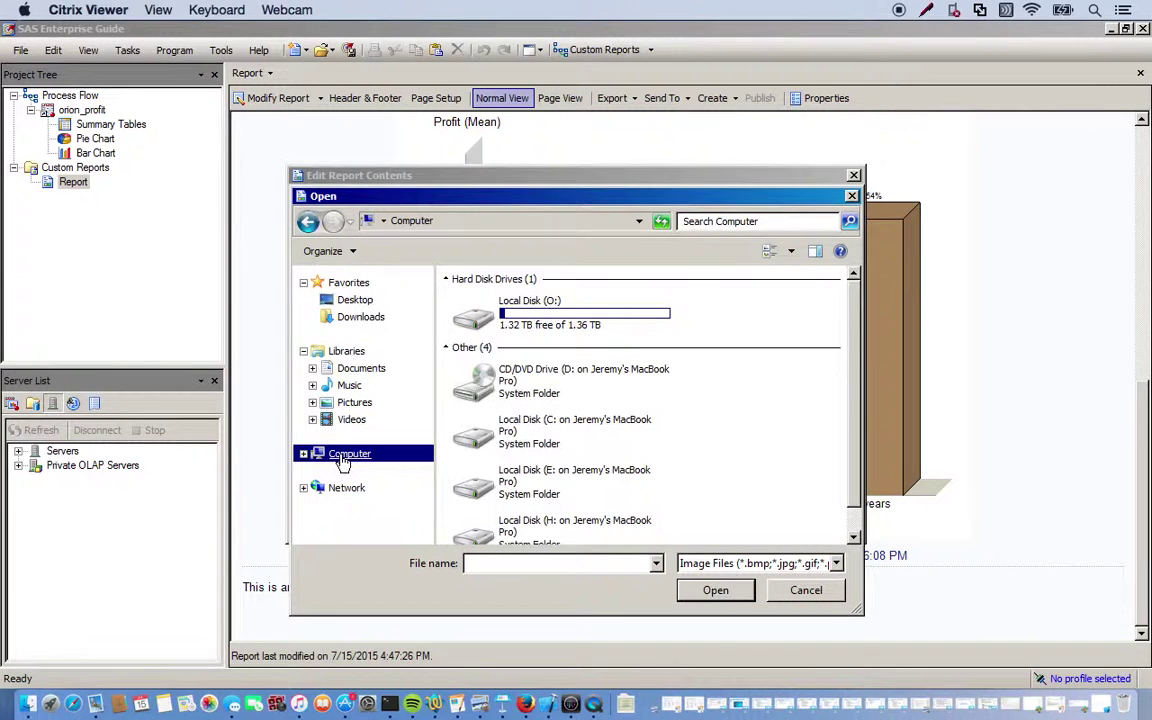
left_click(562, 476)
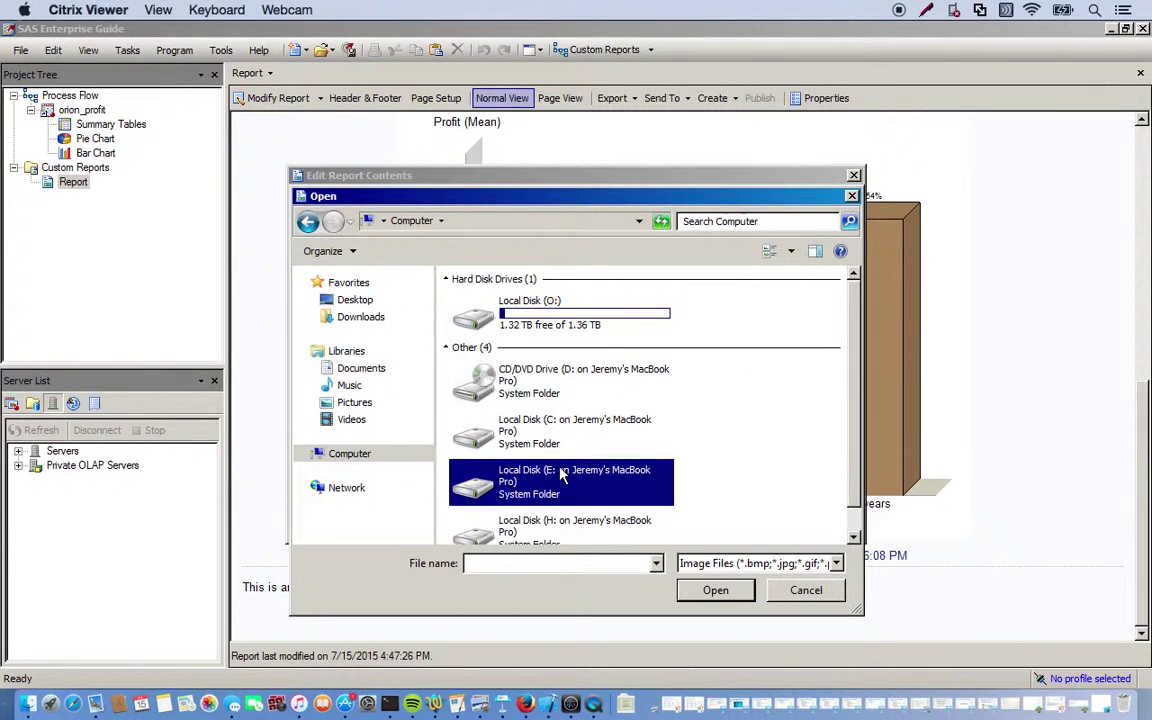
double_click(562, 476)
double_click(560, 466)
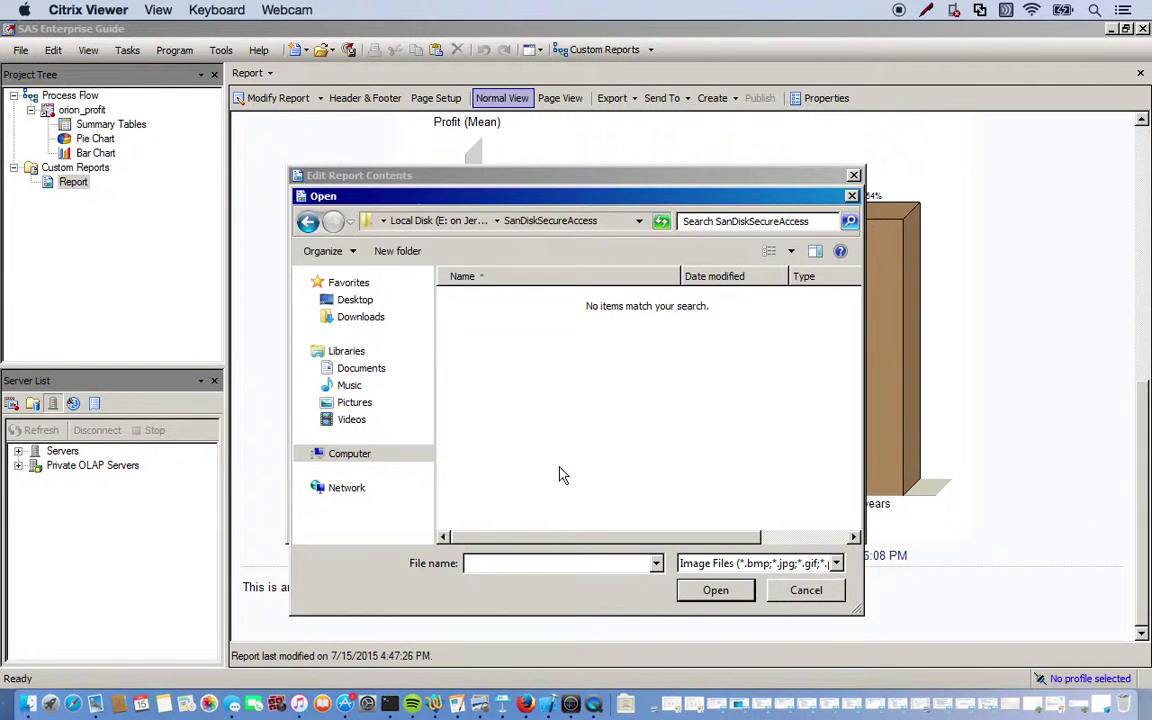
left_click(309, 222)
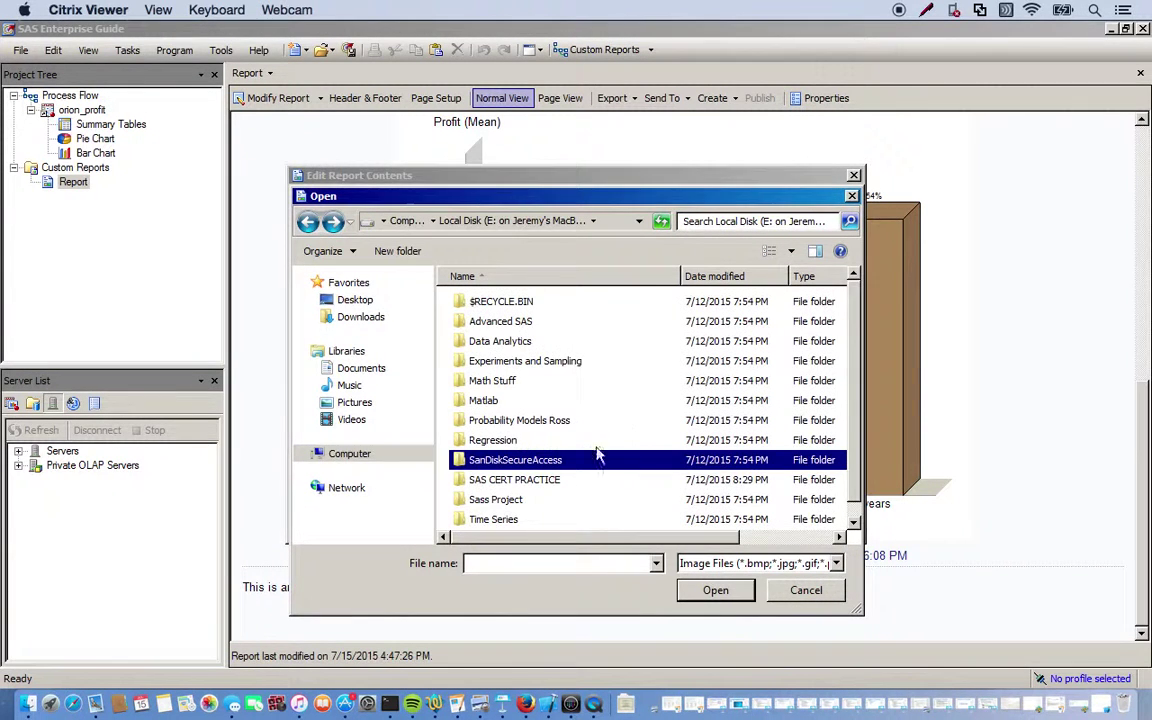
double_click(493, 500)
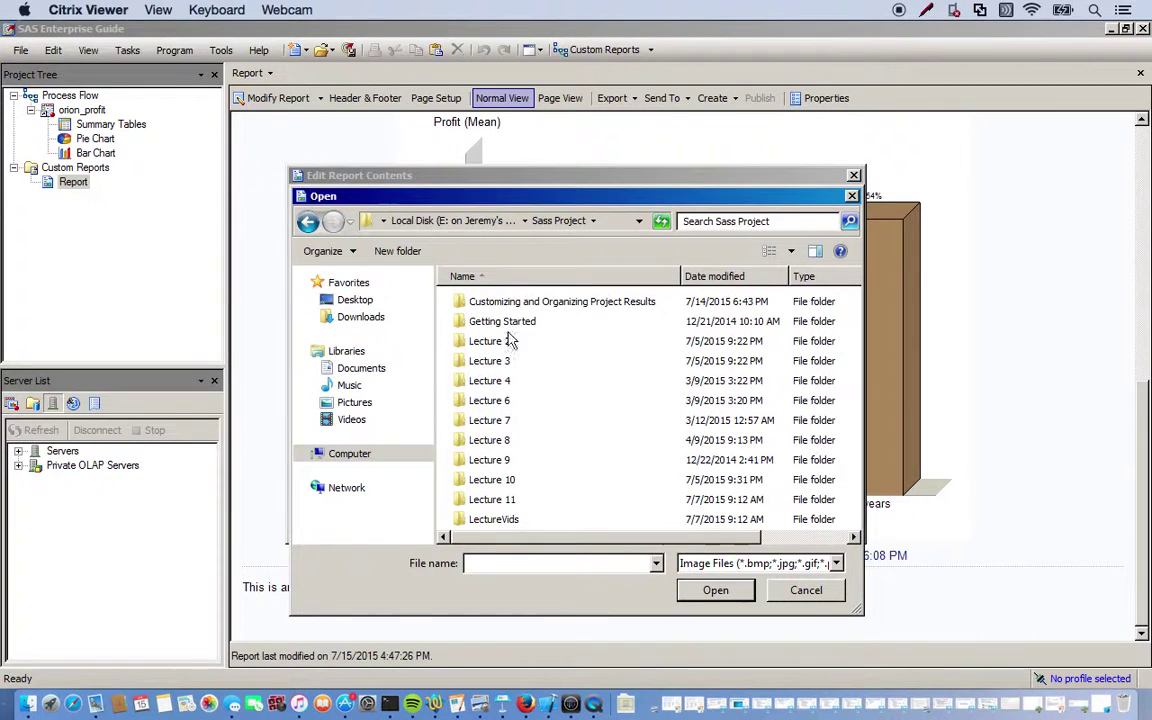
double_click(480, 301)
double_click(522, 304)
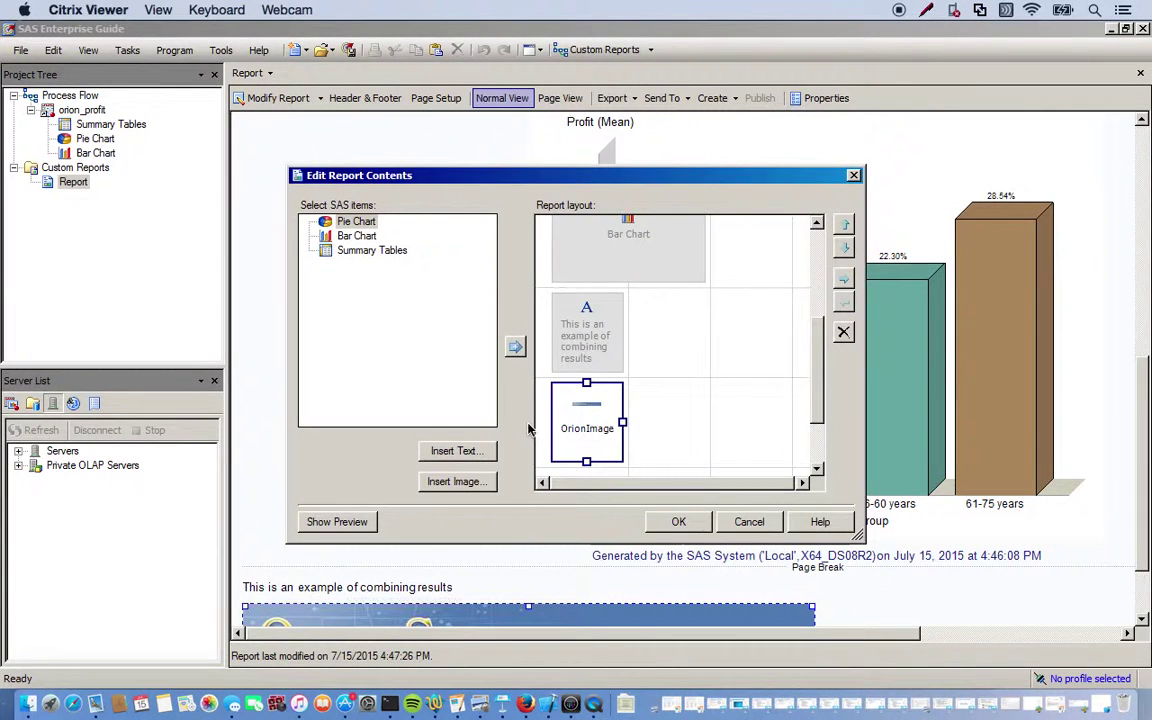
Step: Move the Orion image to the top row of the layout and apply it
left_click_drag(581, 424, 743, 266)
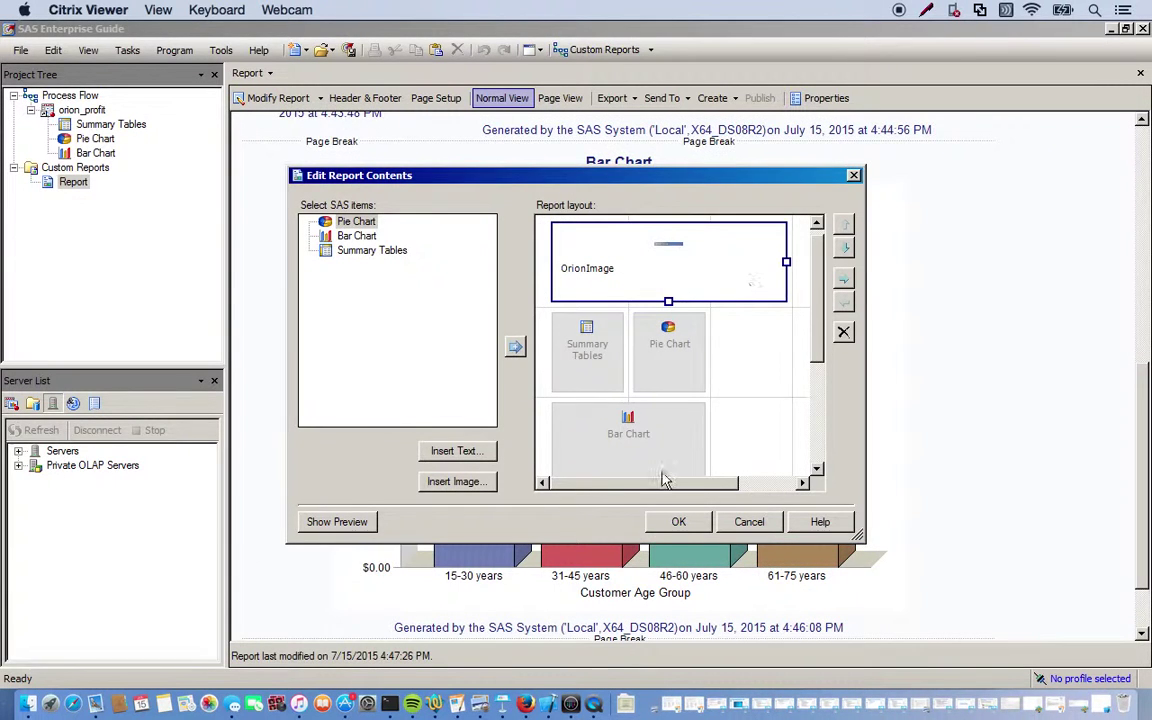
left_click(678, 521)
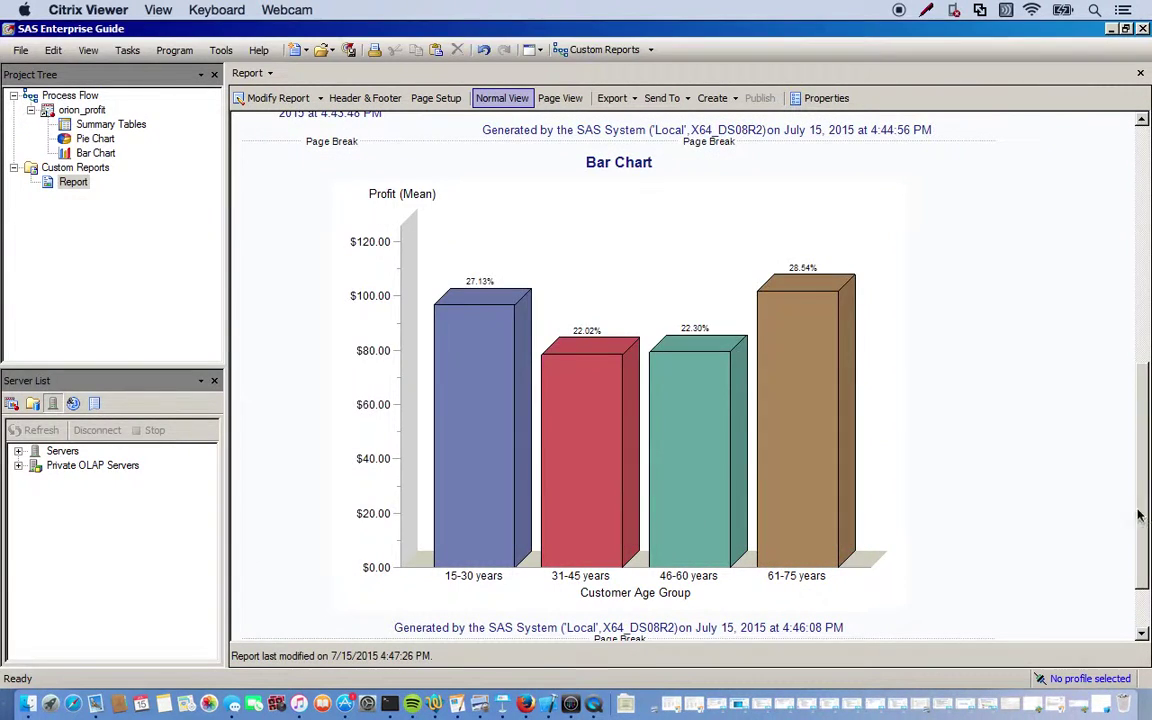
left_click_drag(1131, 507, 1133, 280)
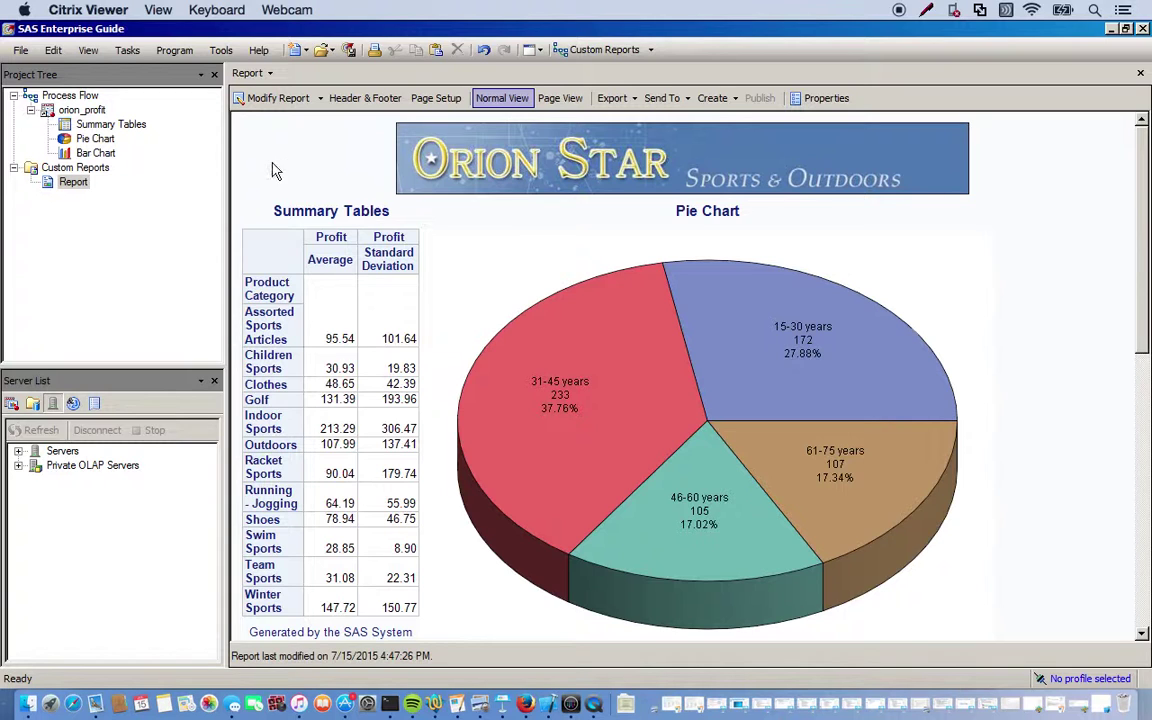
Step: Uncheck Footnote Show All under Titles & Footnotes to drop the 'Generated by the SAS System' footnotes
left_click_drag(1145, 245, 1145, 310)
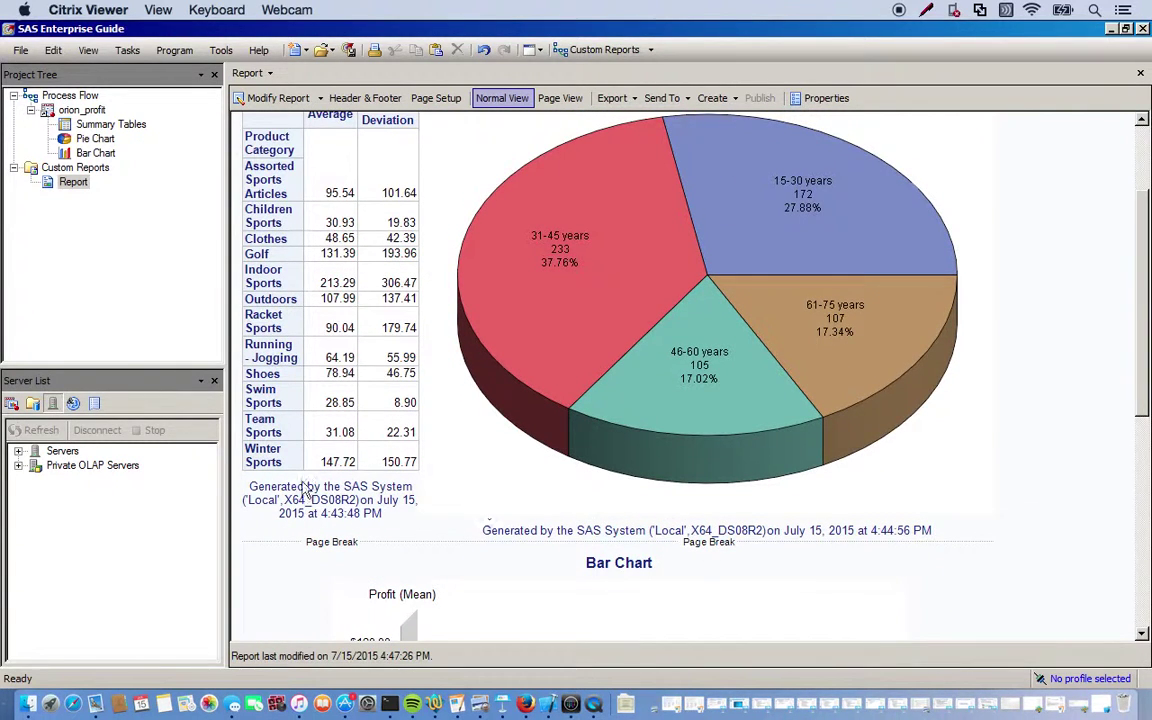
mouse_move(652, 233)
left_click(351, 98)
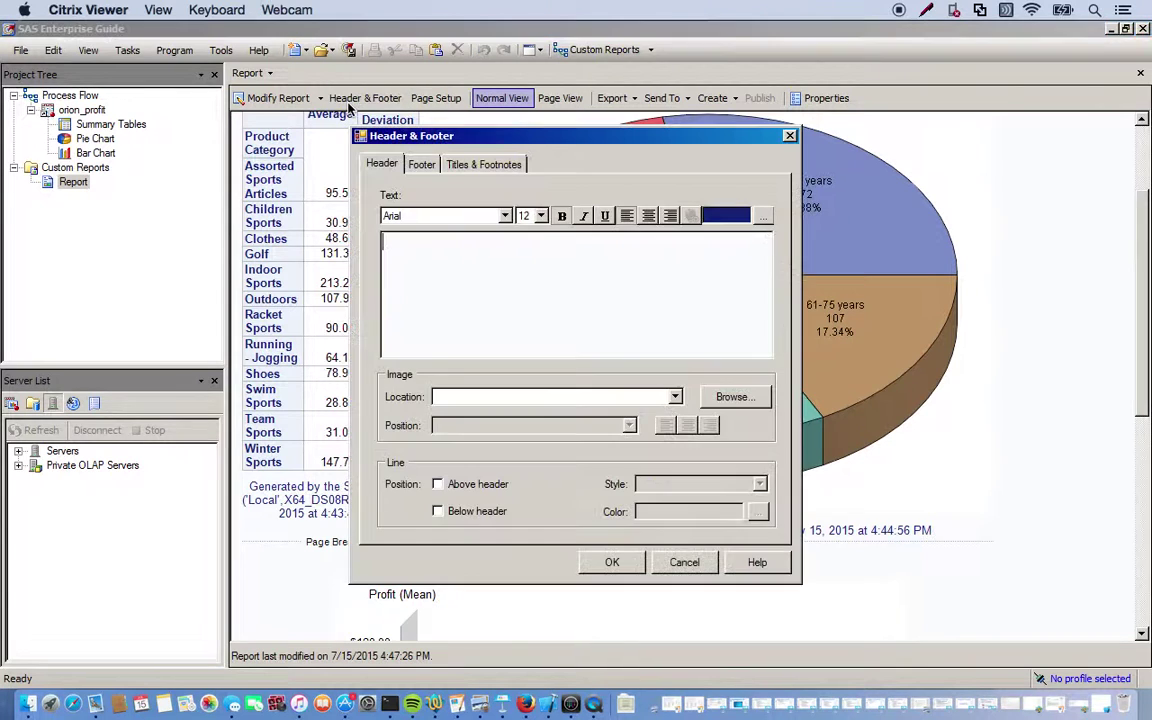
left_click(489, 167)
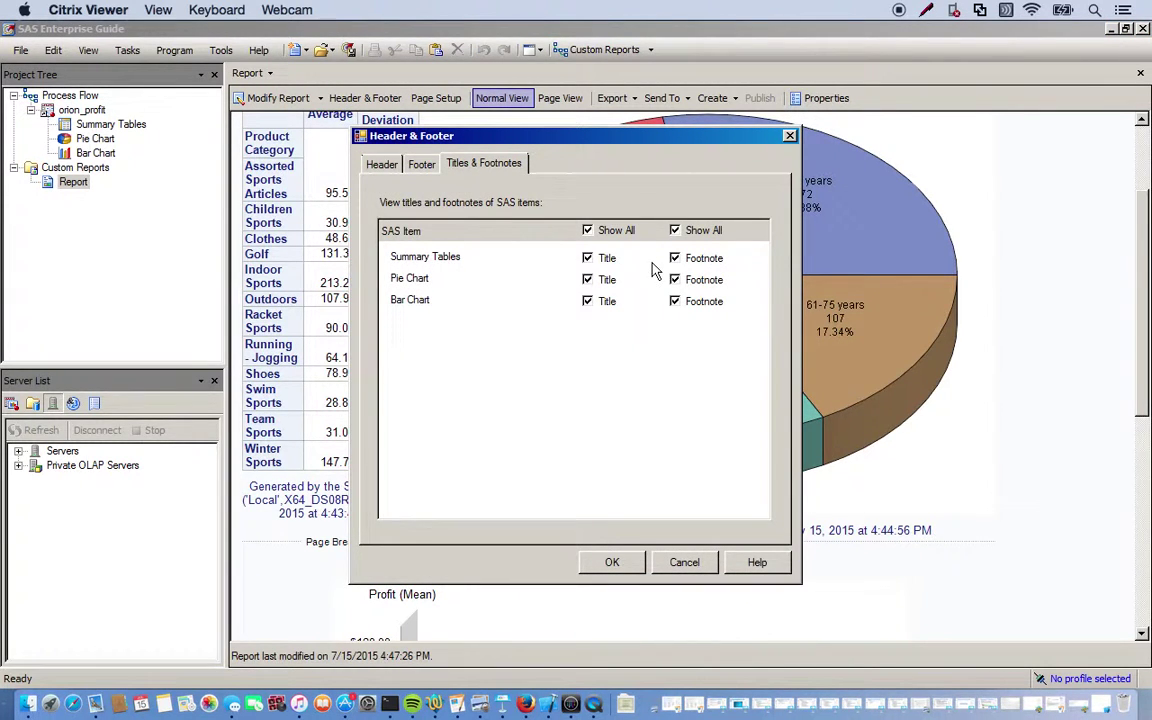
left_click(675, 231)
left_click(612, 563)
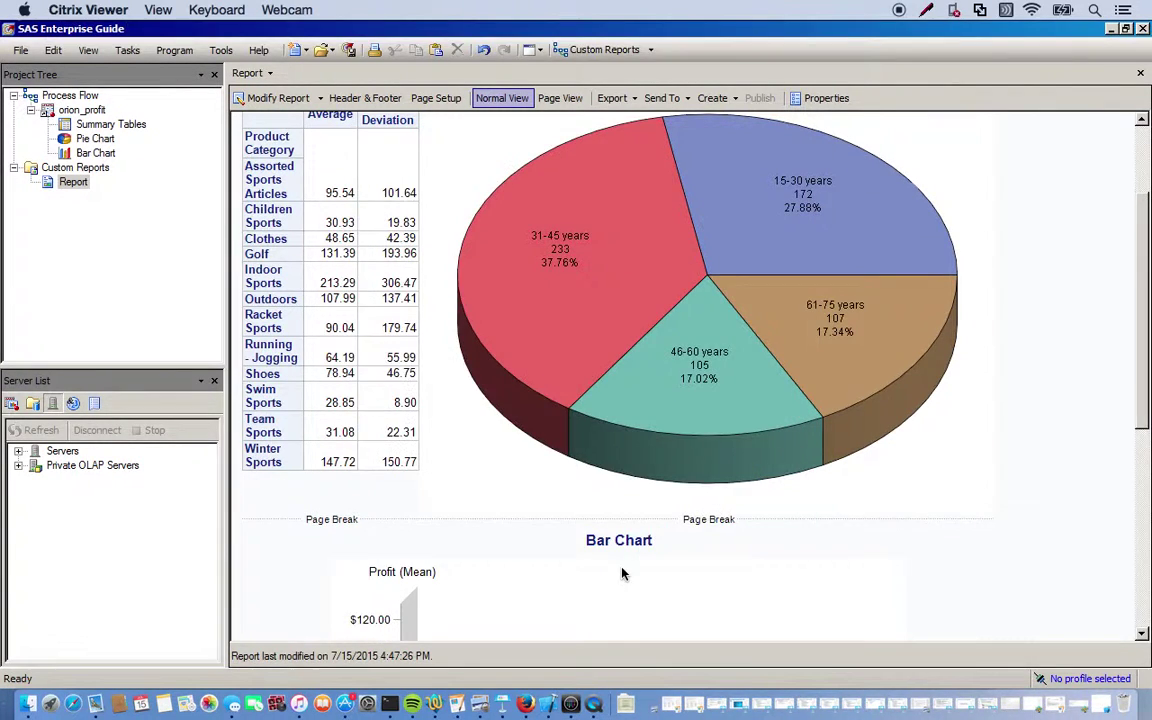
left_click(1143, 274)
left_click_drag(1143, 274, 1131, 139)
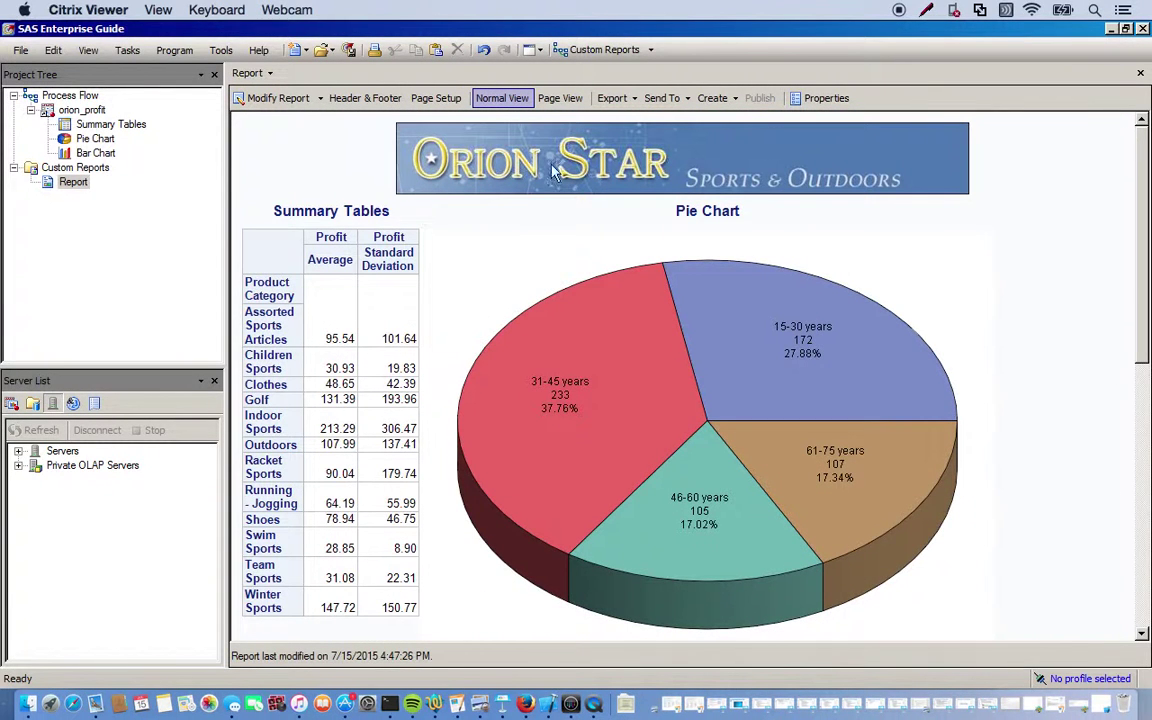
Step: Open Export Report for the custom Report from its process flow node
double_click(70, 95)
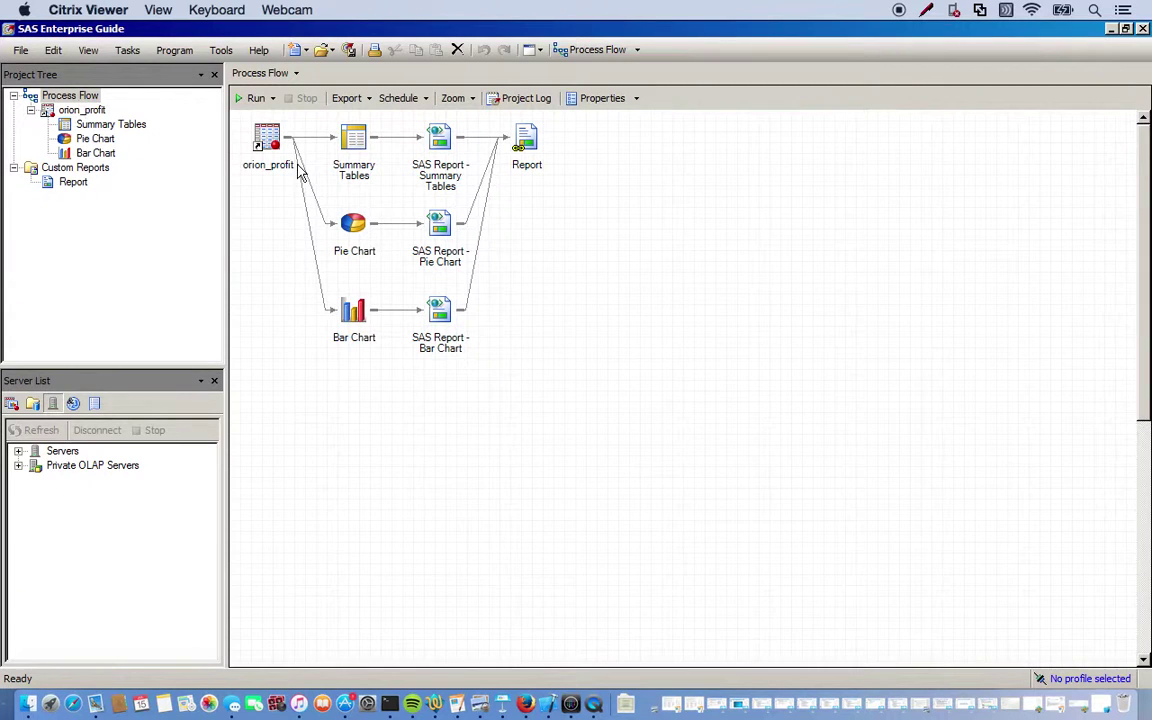
left_click(63, 187)
right_click(65, 190)
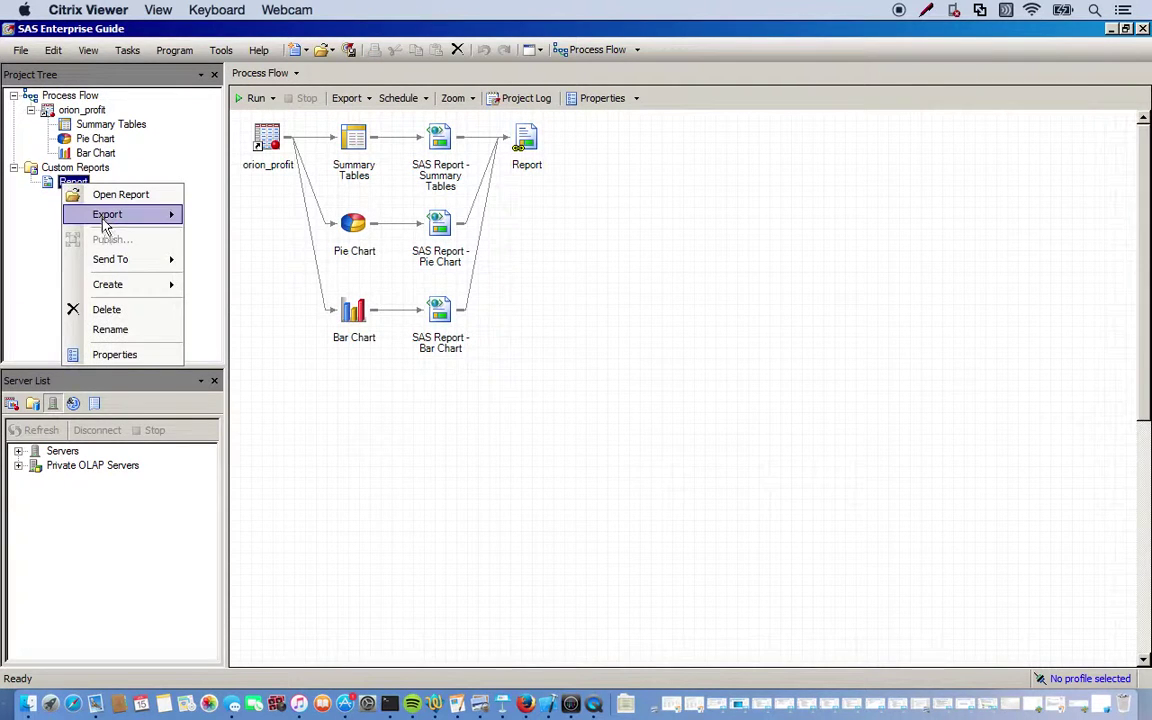
mouse_move(106, 225)
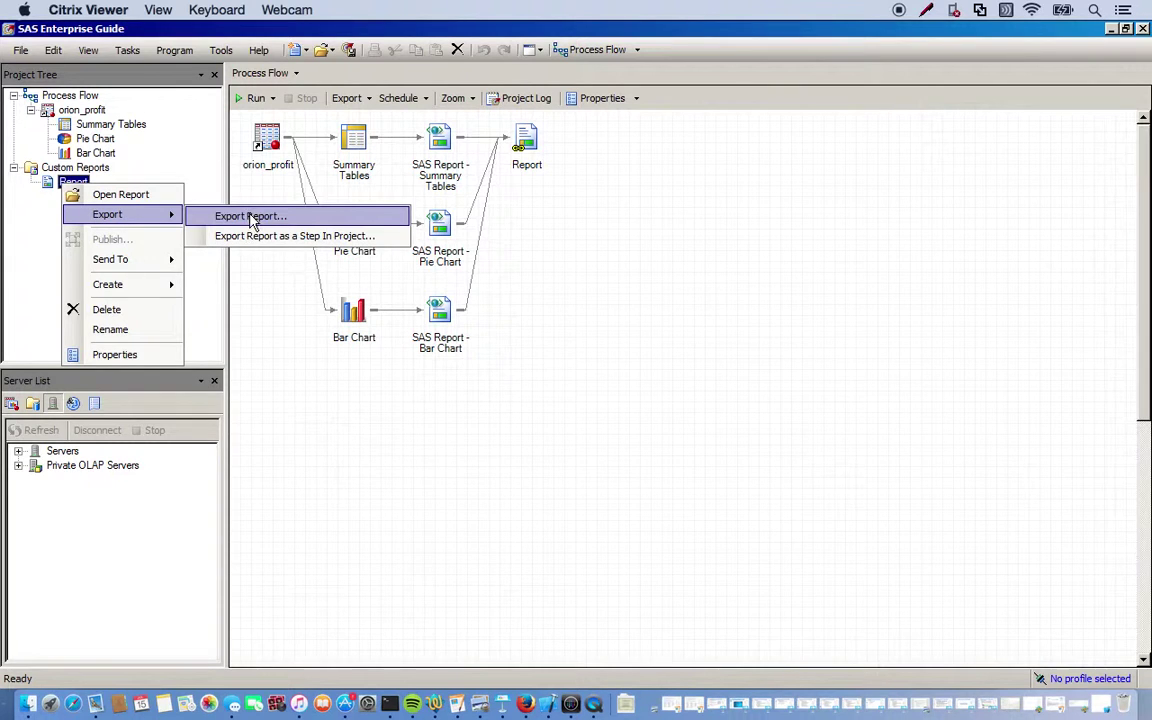
left_click(557, 142)
left_click(528, 138)
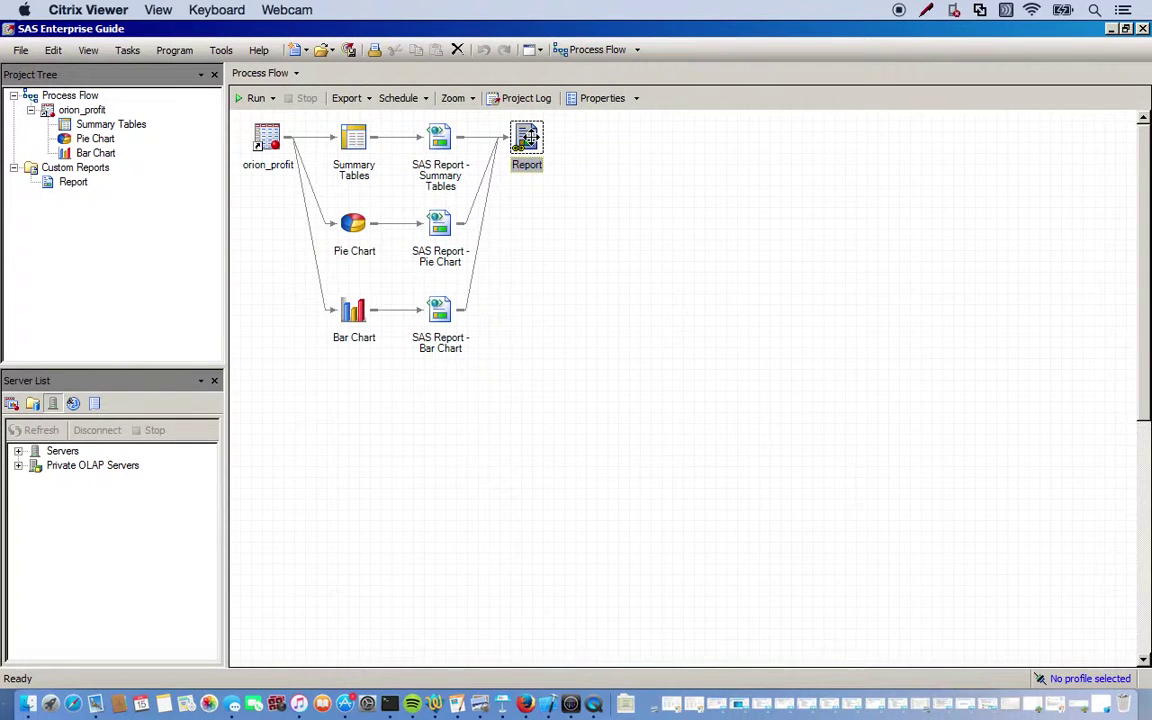
right_click(531, 139)
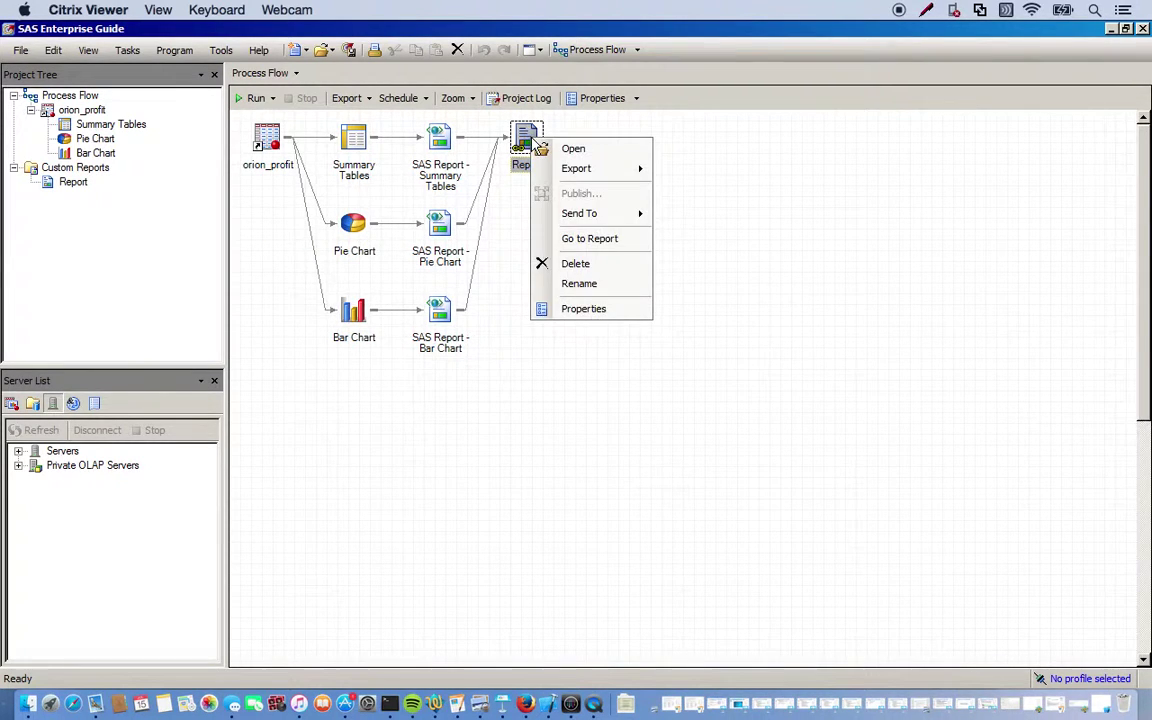
mouse_move(594, 172)
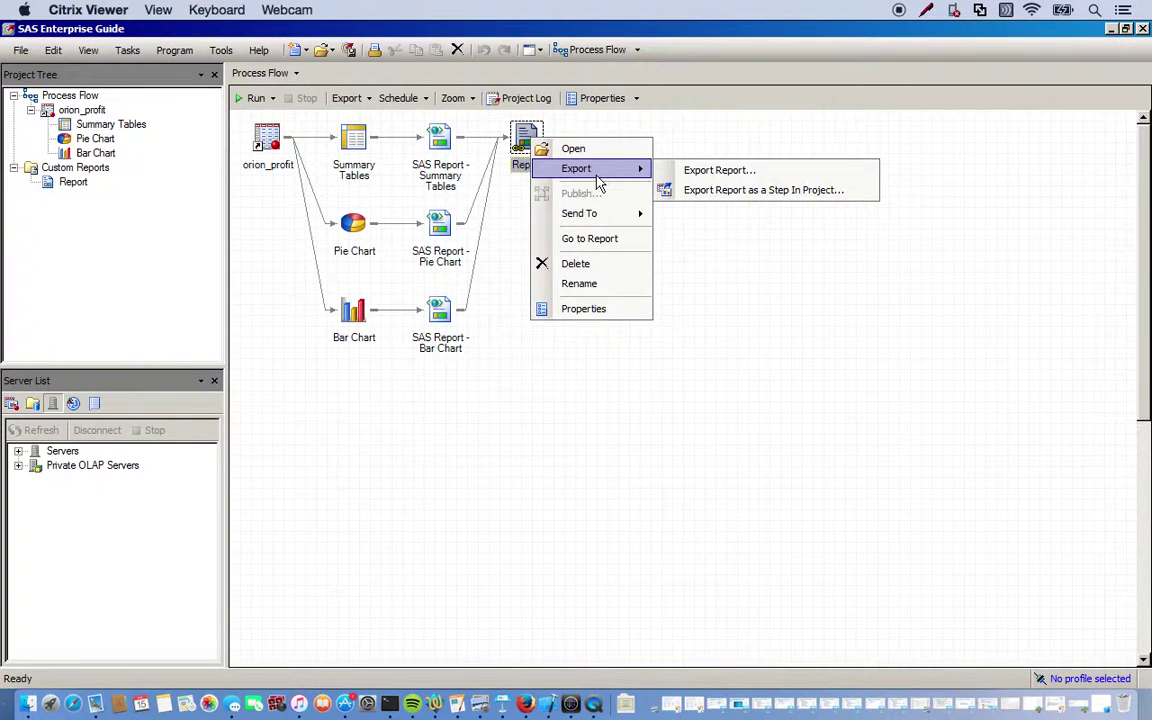
left_click(698, 178)
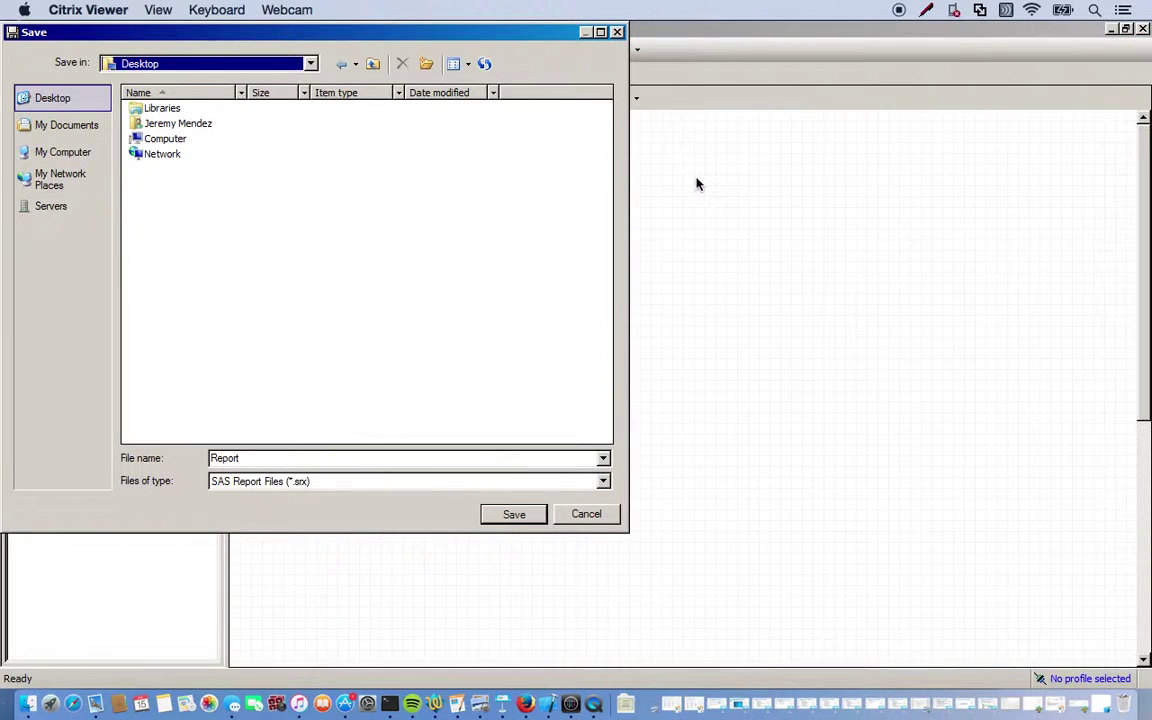
Step: Save the report as a PDF named Report in the Customizing and Organizing Project Results folder
double_click(168, 141)
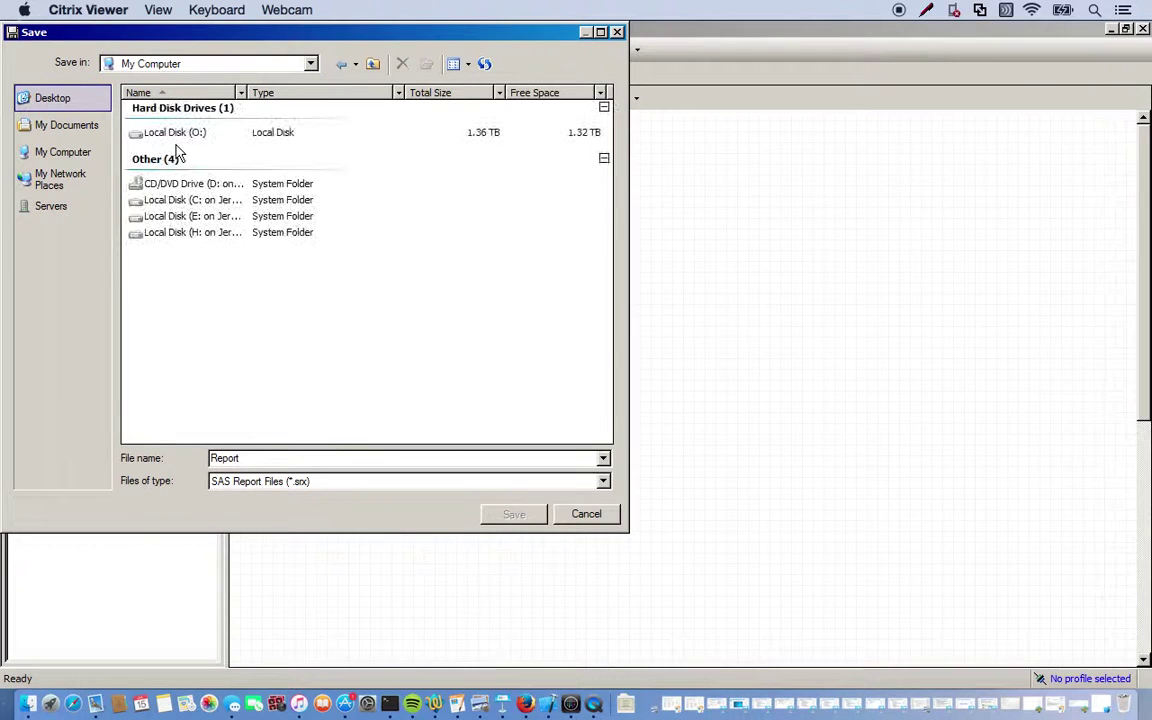
double_click(177, 217)
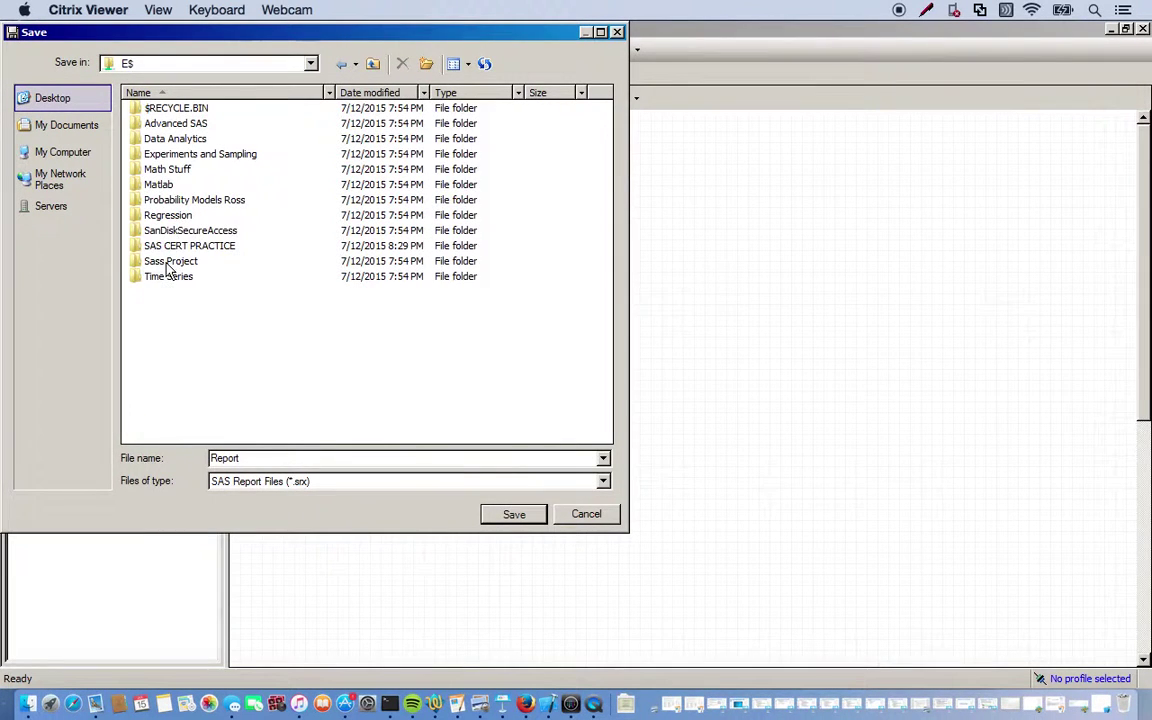
double_click(168, 262)
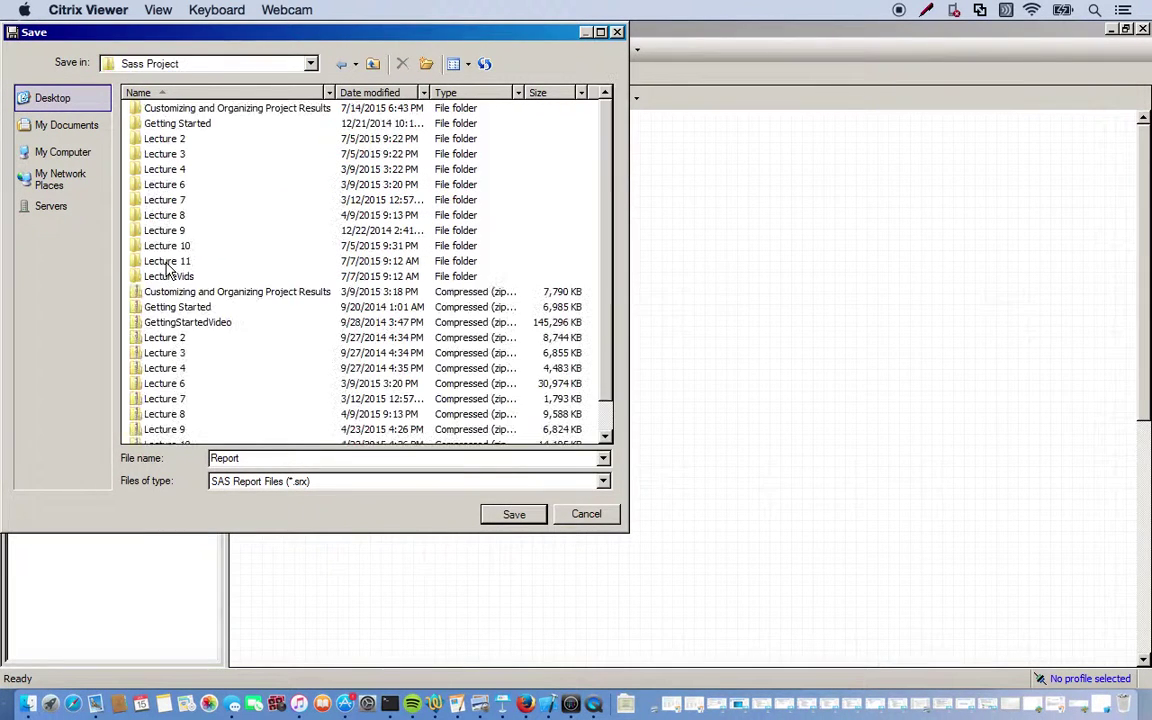
double_click(183, 110)
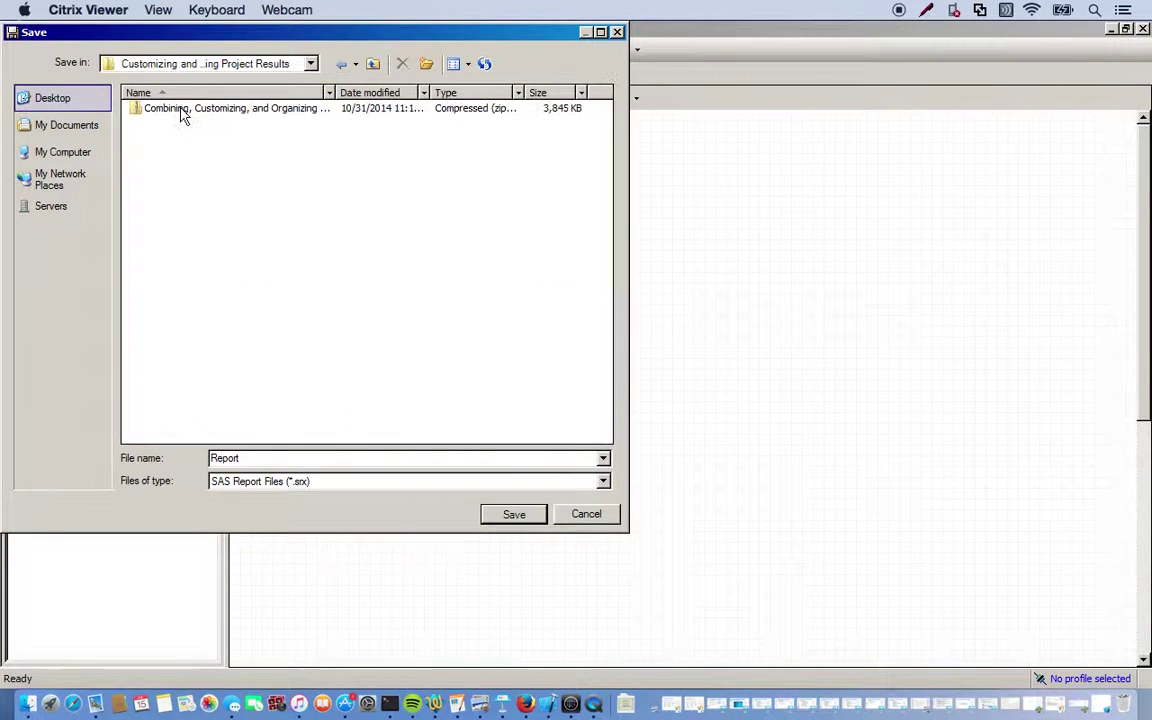
double_click(262, 458)
left_click(313, 483)
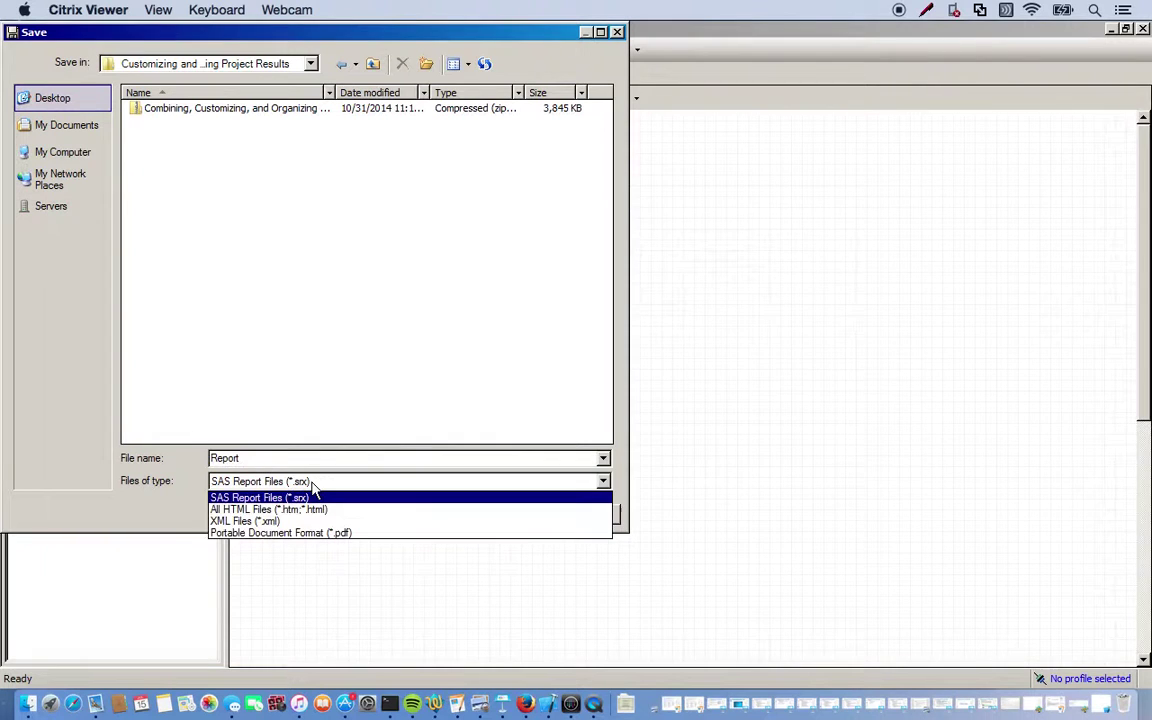
left_click(311, 534)
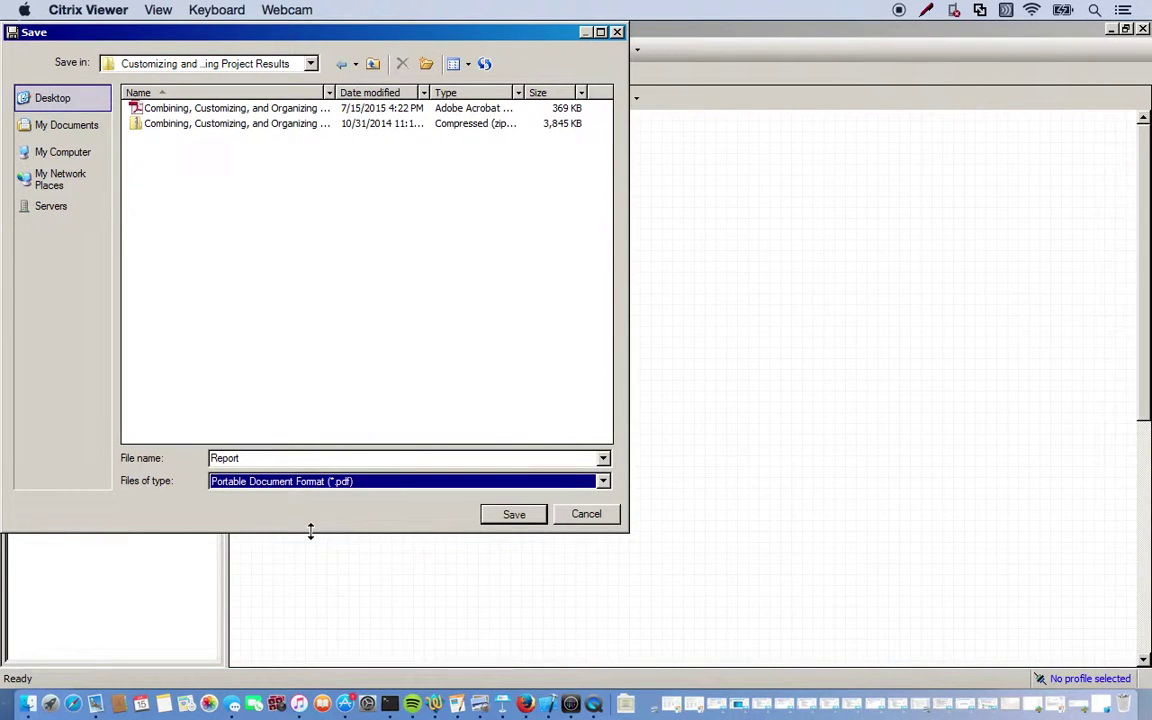
left_click(514, 515)
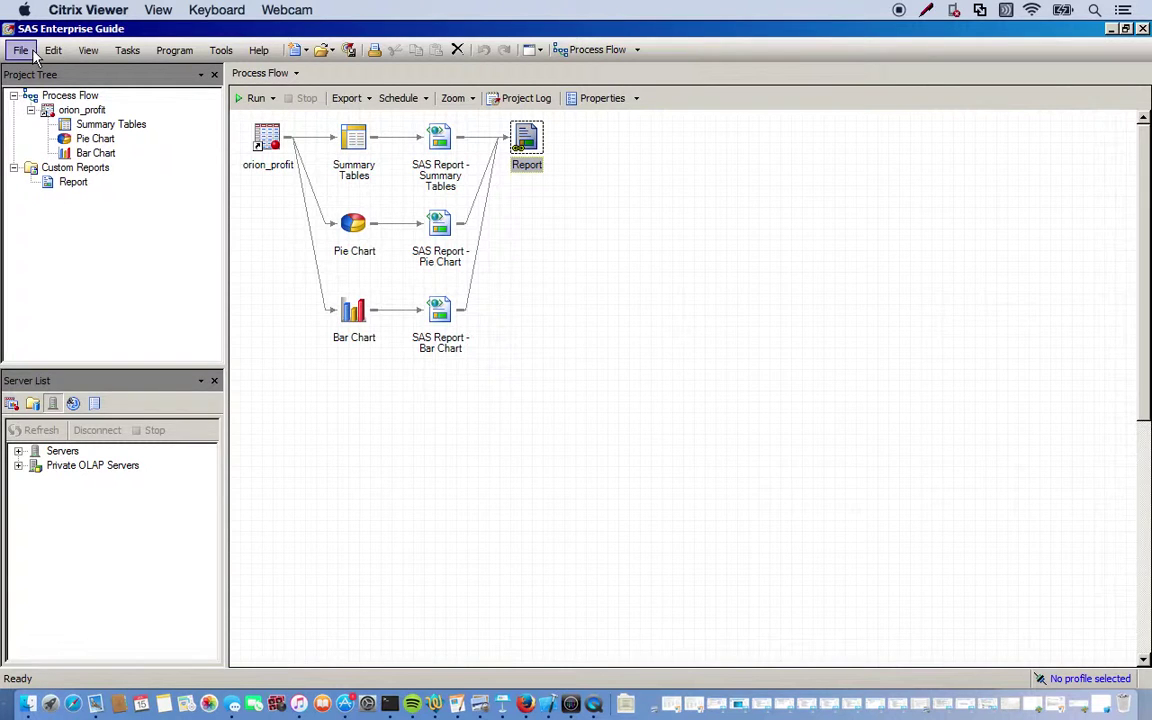
Step: After a look at the finished report, rename the Process Flow to Autoexec
double_click(522, 138)
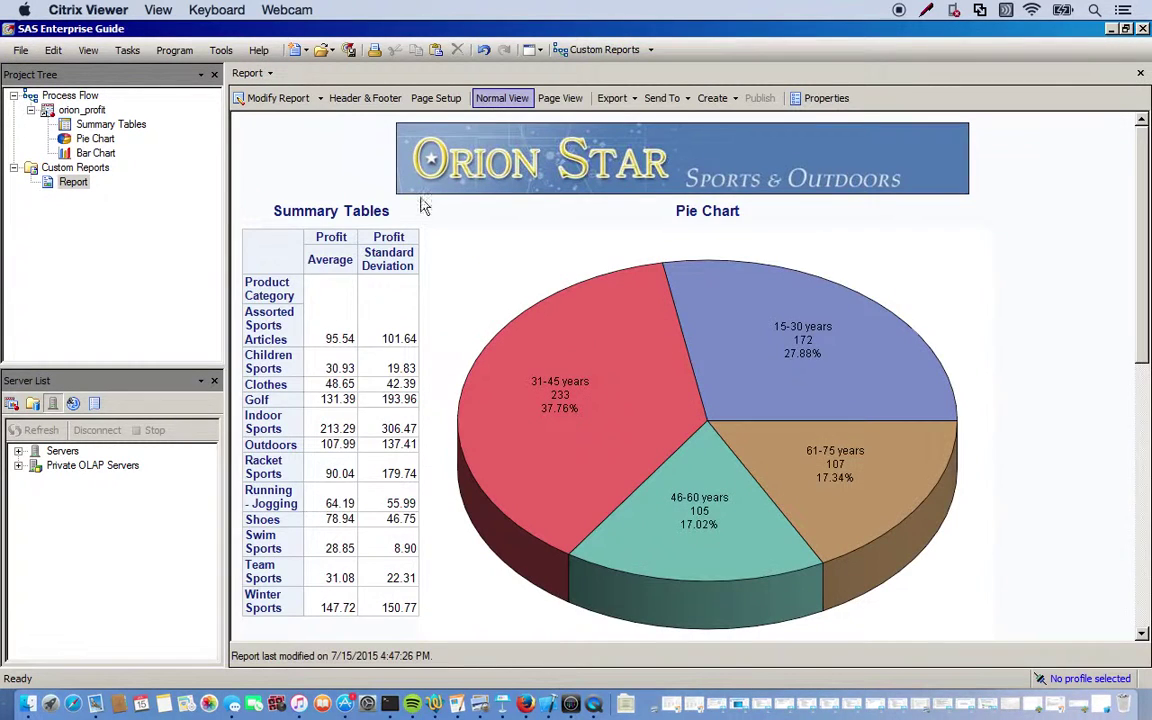
double_click(78, 183)
double_click(58, 97)
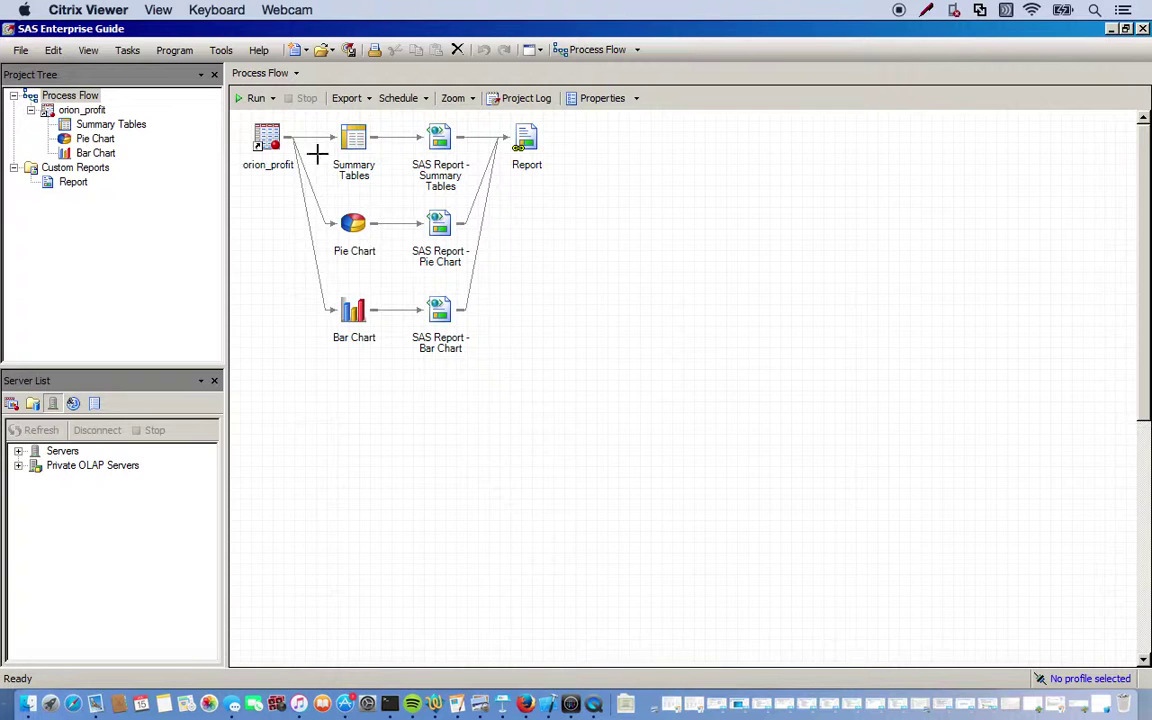
left_click(78, 98)
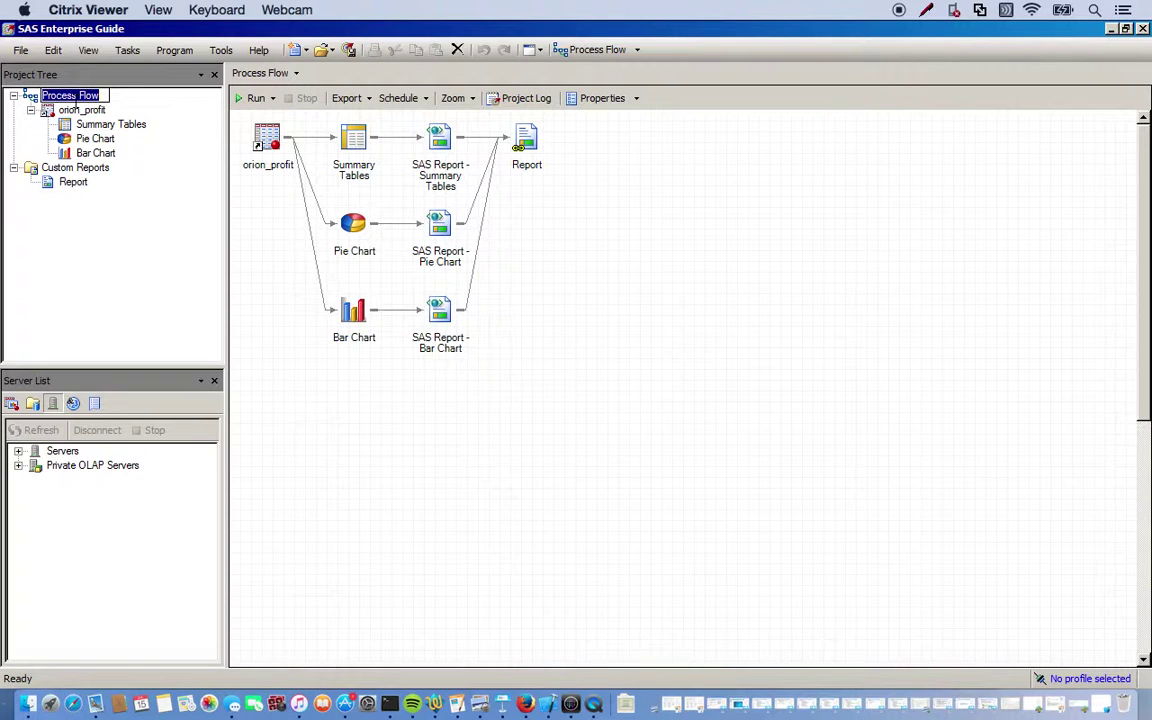
type("Au")
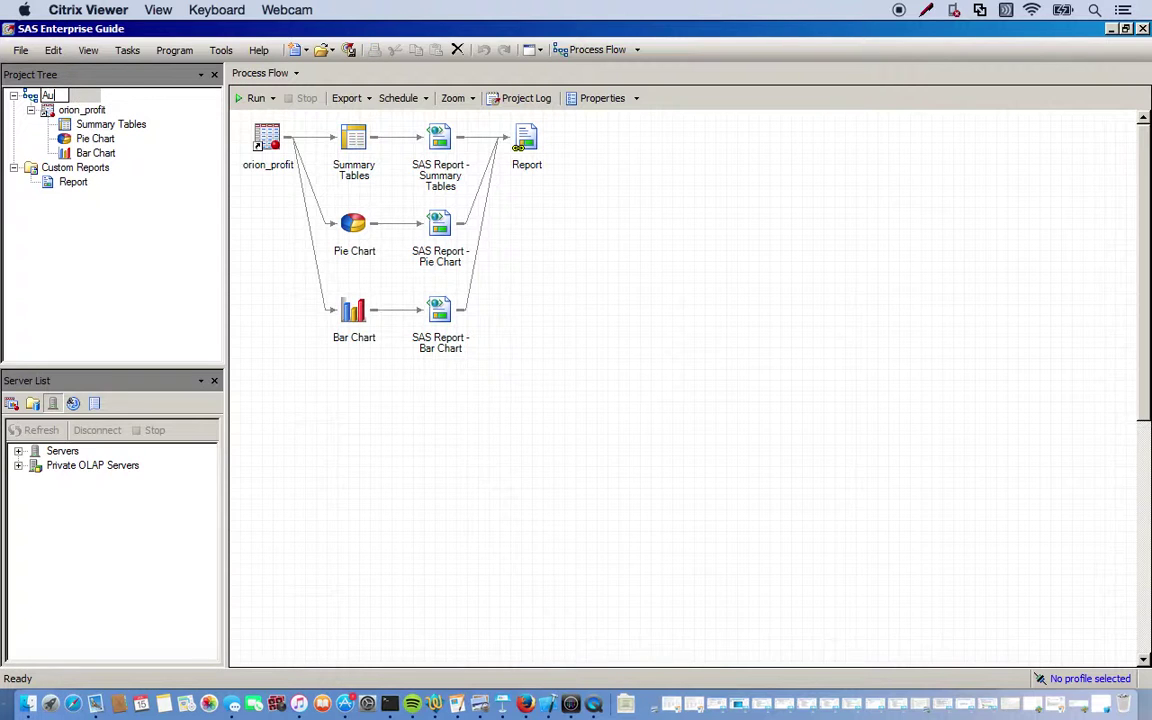
type("toexec")
key("Return")
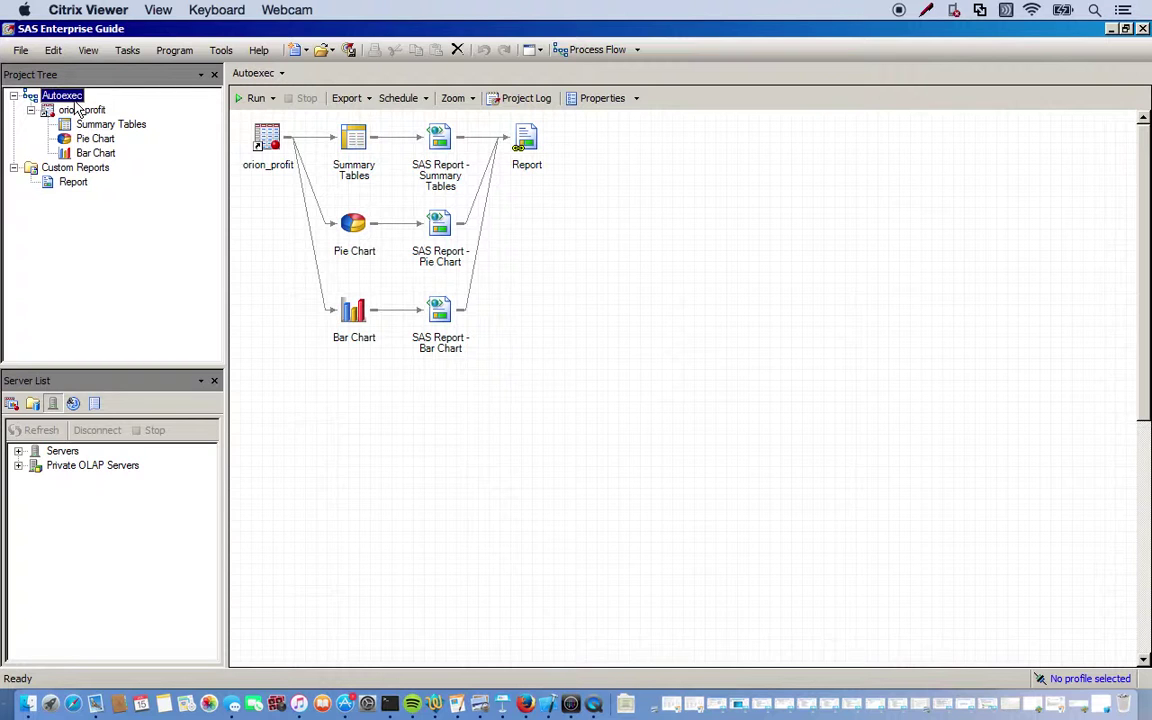
Step: Enable 'Automatically run Autoexec process flow when project opens' in the General options
left_click(216, 52)
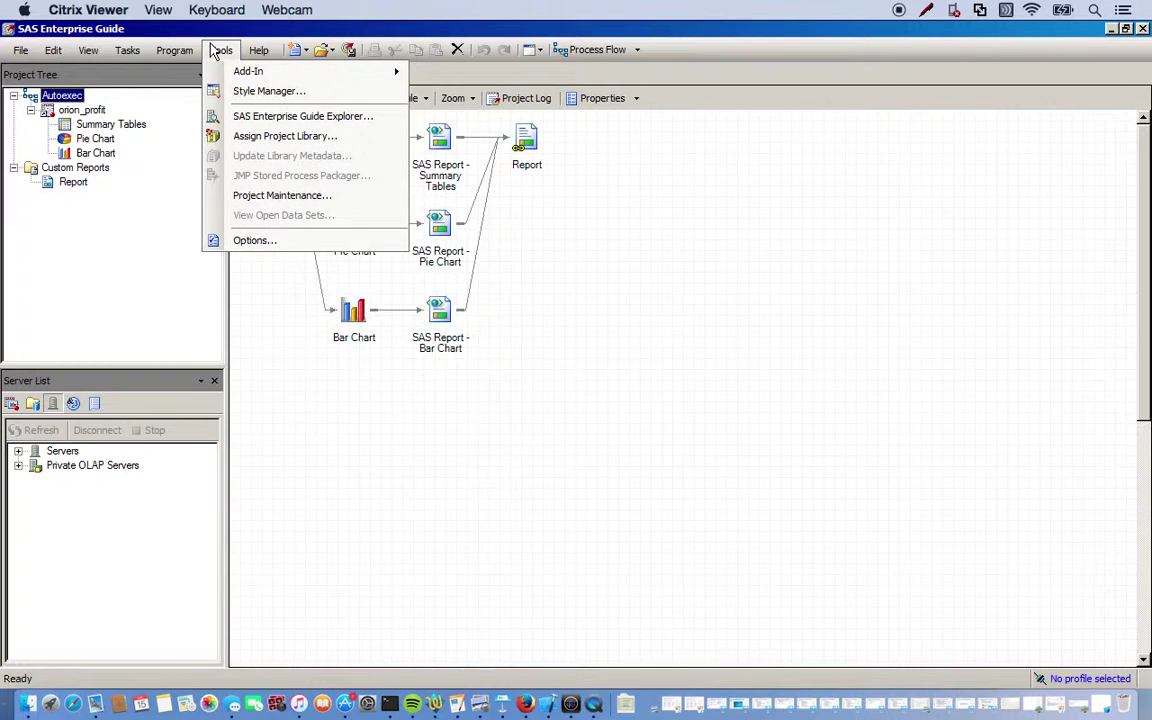
left_click(262, 240)
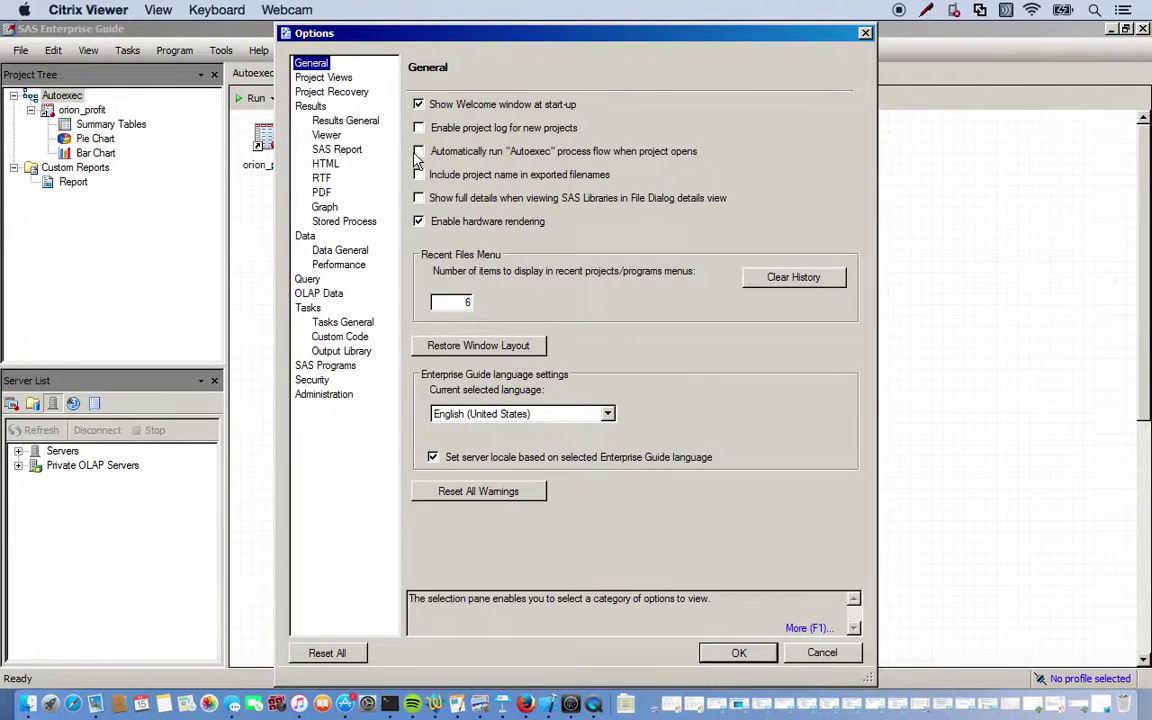
mouse_move(421, 155)
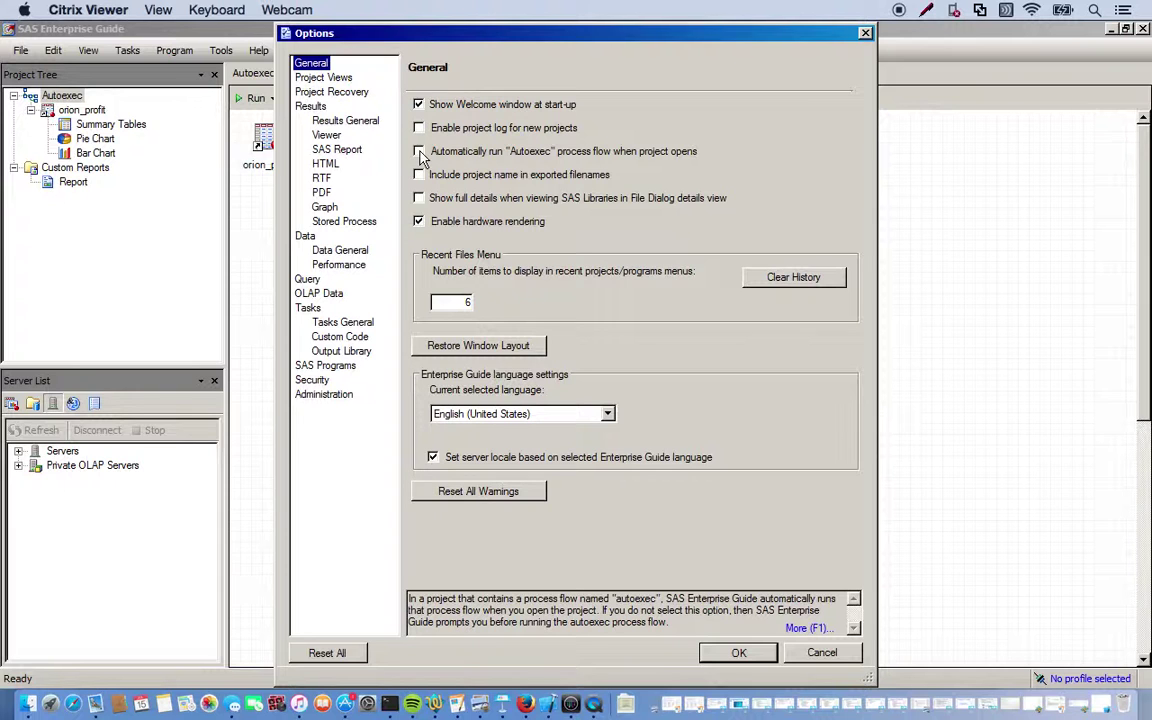
left_click(419, 152)
left_click(738, 654)
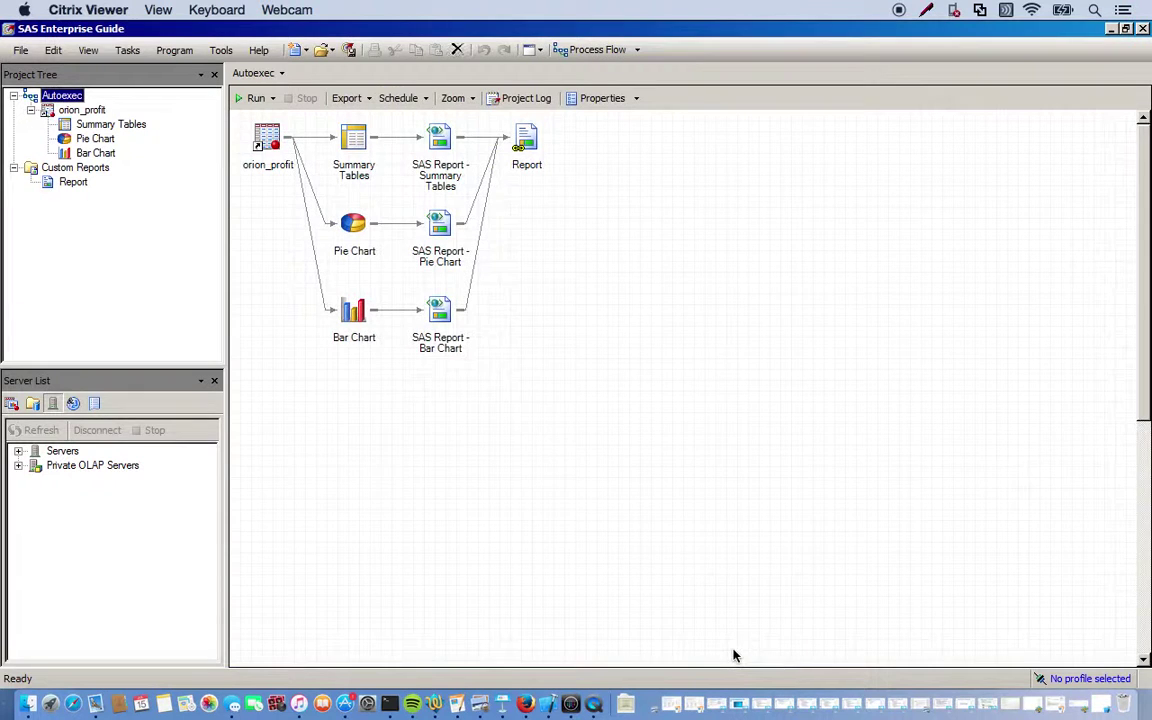
Step: Save the project as Project in E:\Sass Project\Customizing and Organizing Project Results
left_click(24, 51)
mouse_move(56, 94)
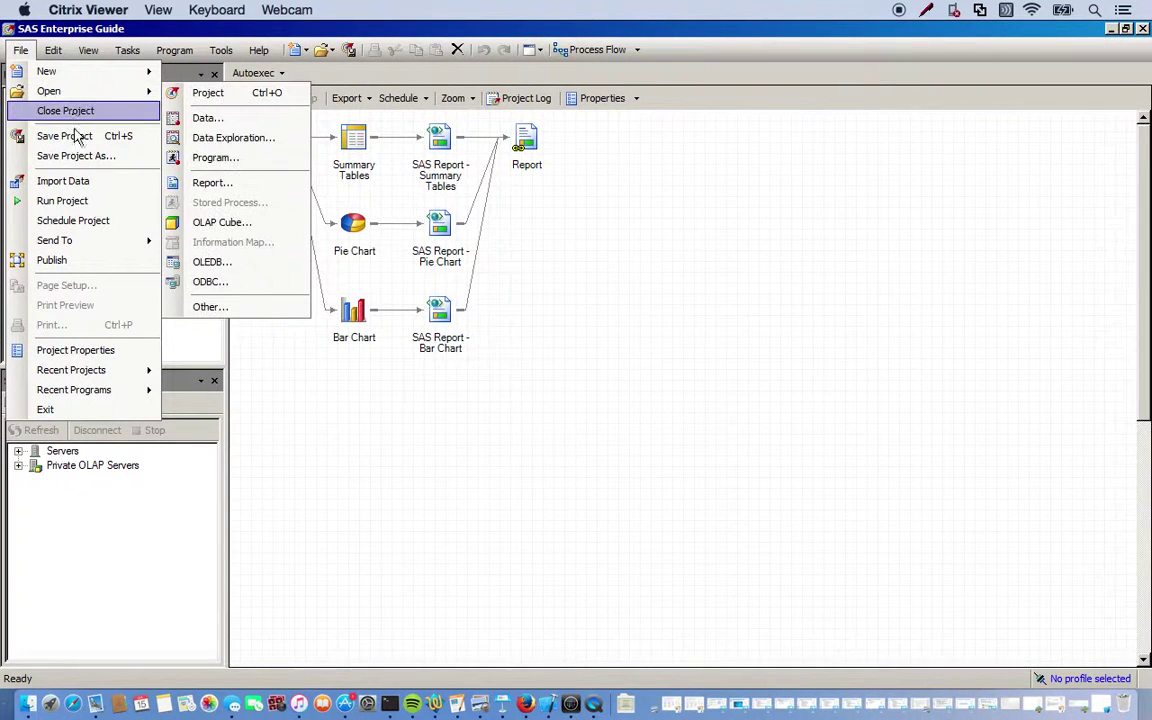
left_click(80, 156)
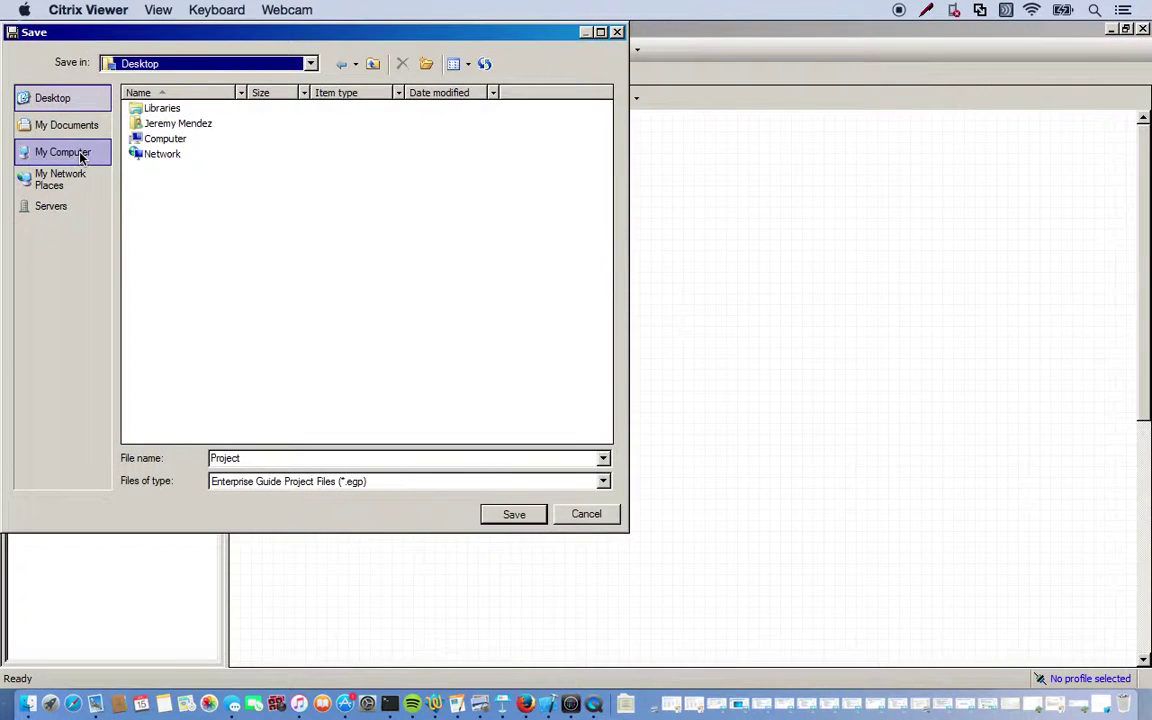
double_click(158, 140)
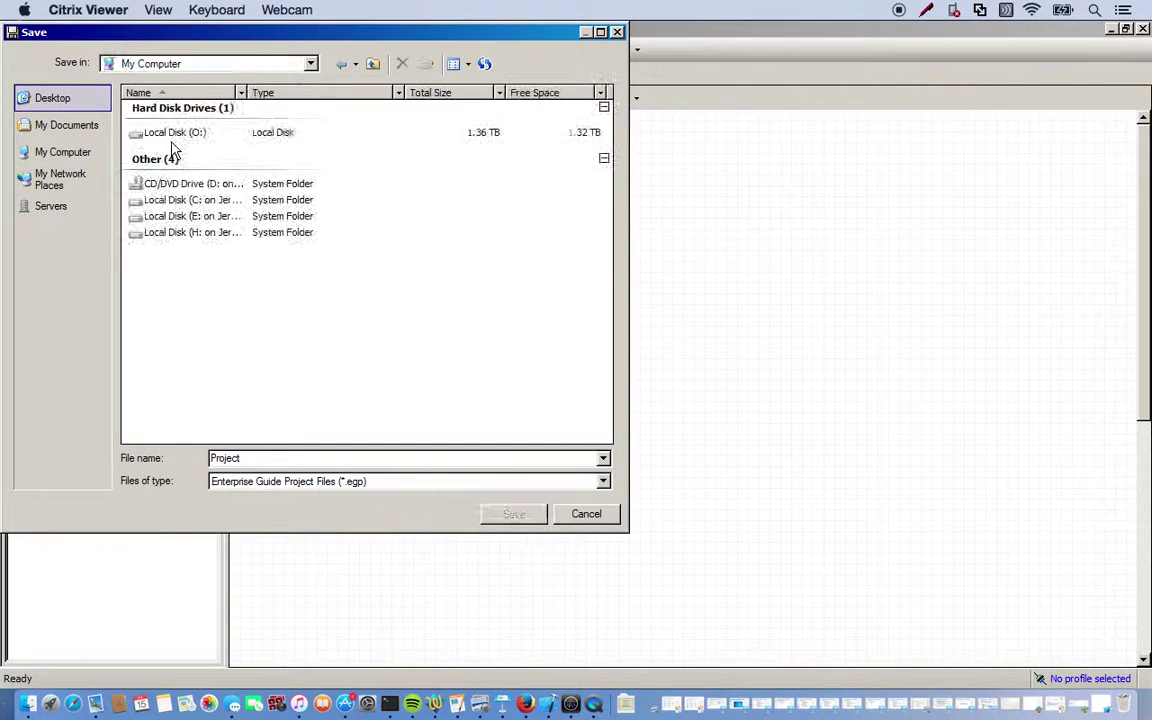
double_click(165, 216)
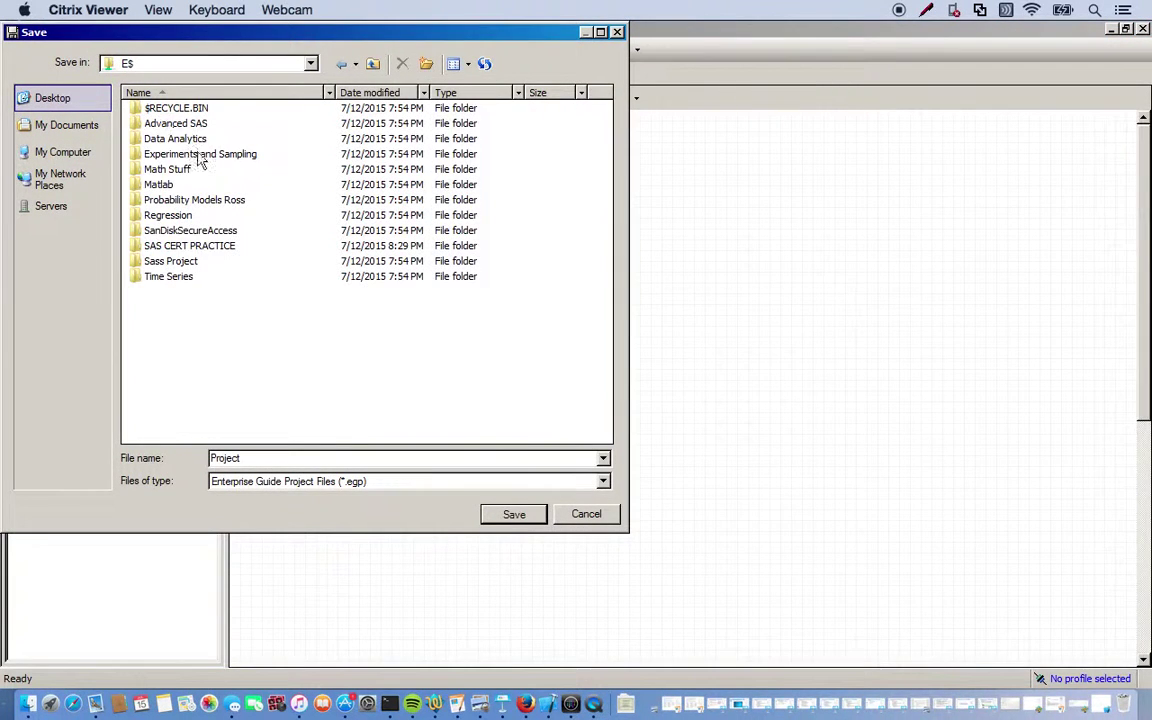
double_click(168, 262)
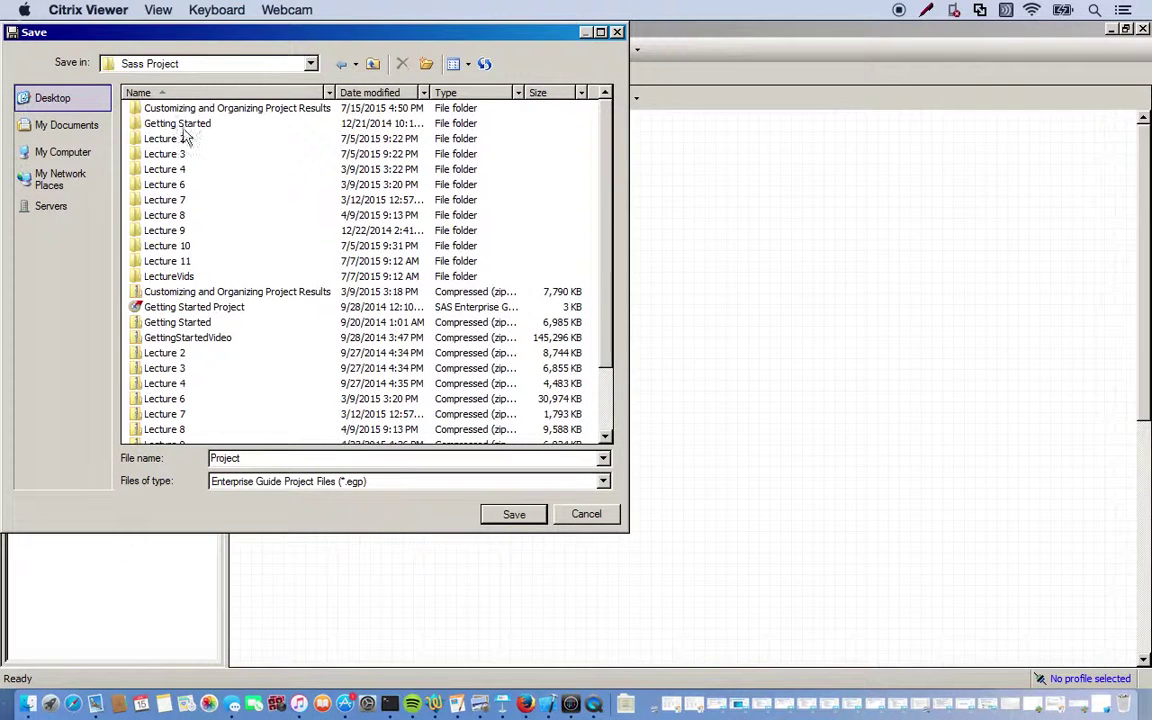
double_click(196, 110)
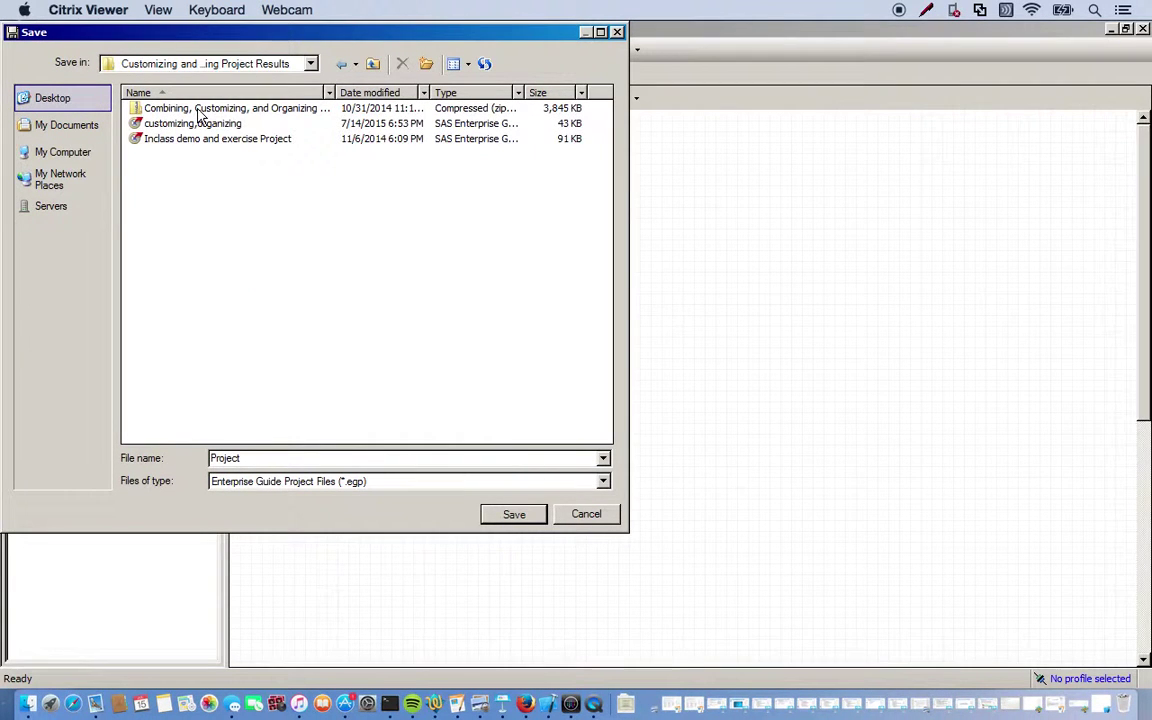
left_click(510, 518)
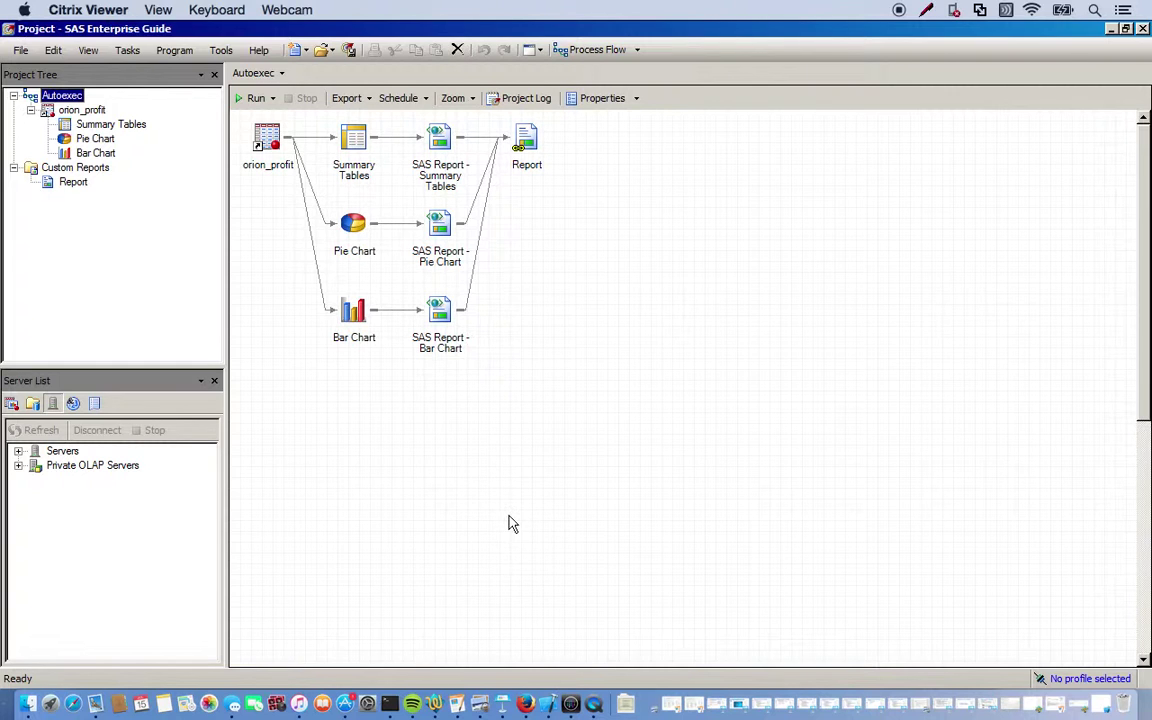
Step: Close the current project and reopen the saved Project.egp
left_click(21, 50)
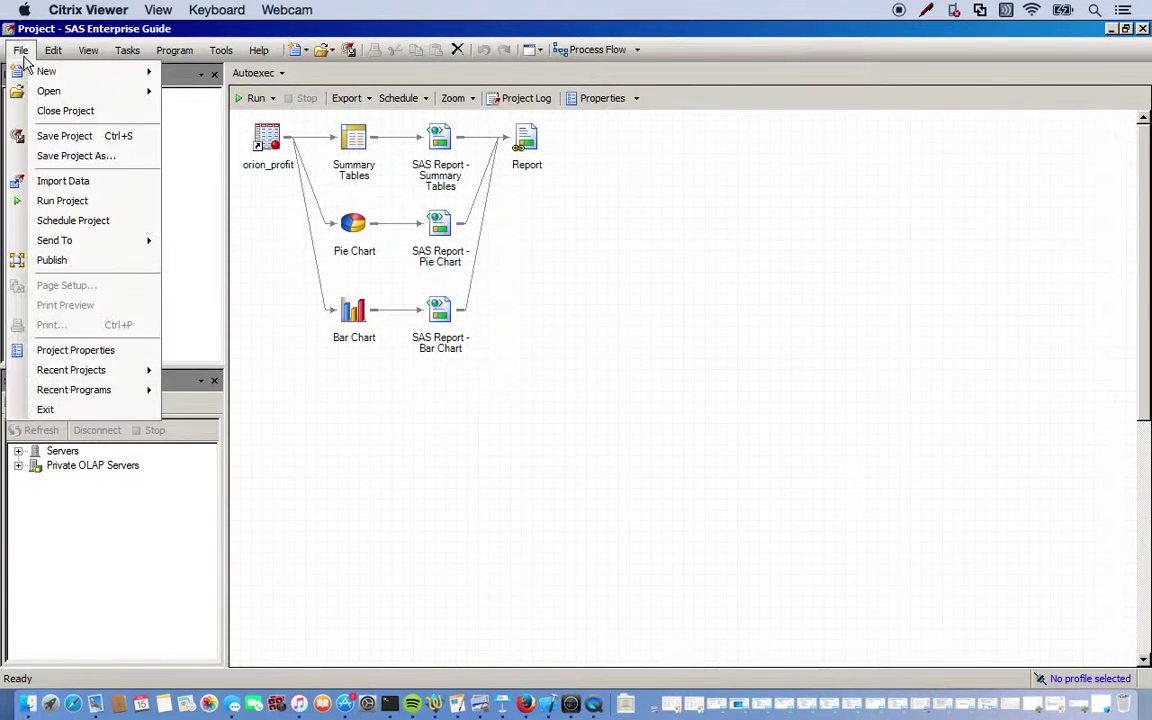
left_click(60, 111)
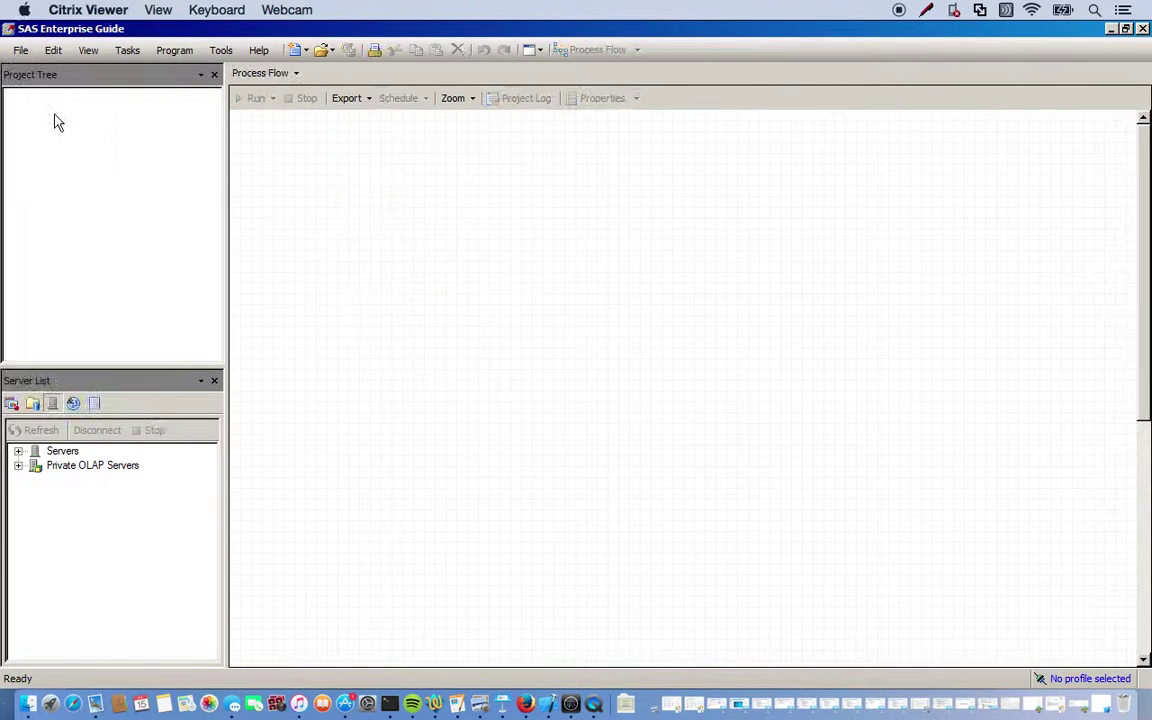
left_click(20, 50)
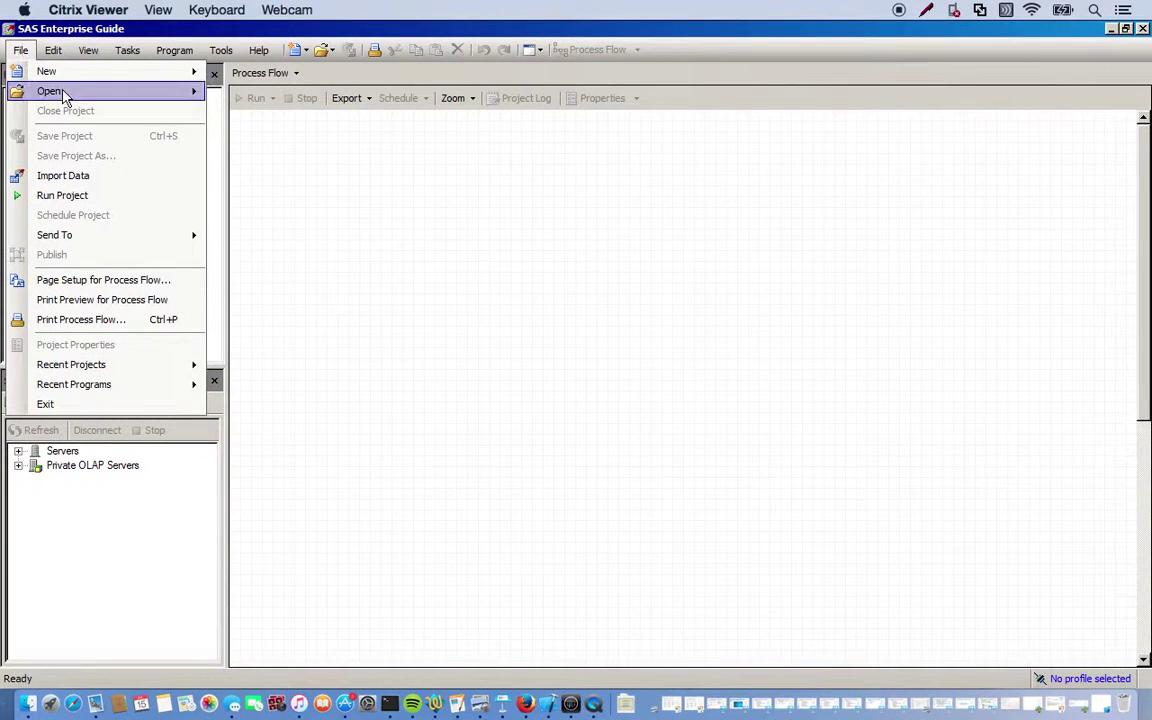
mouse_move(198, 93)
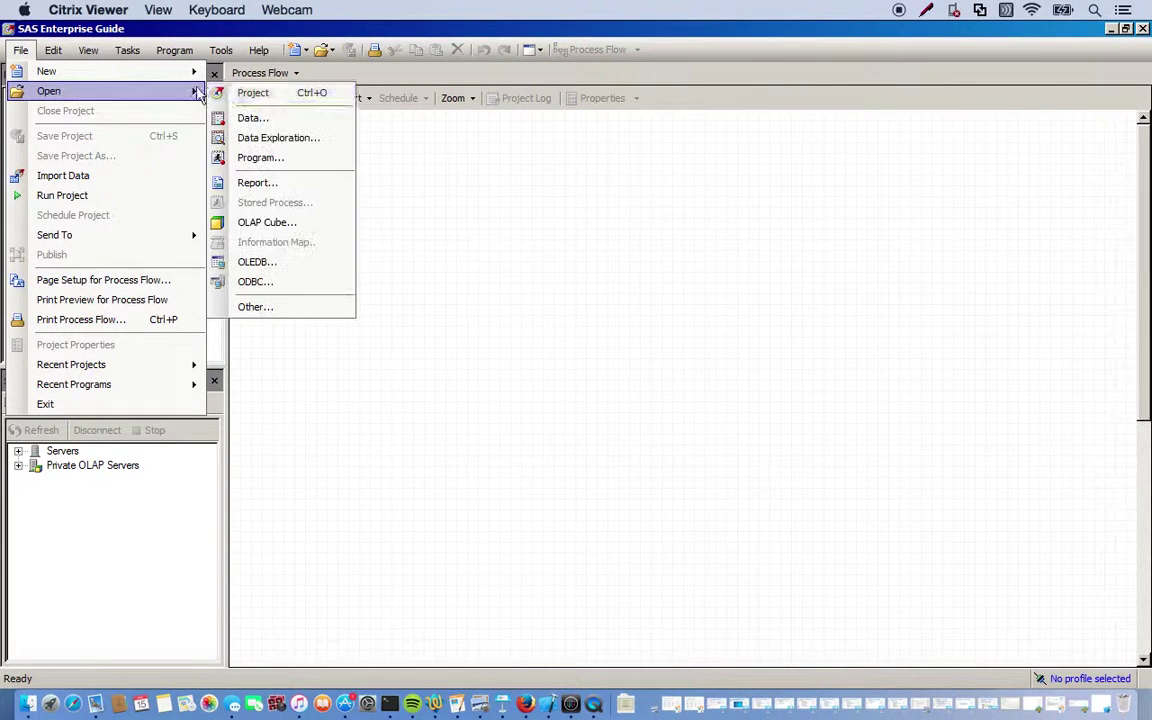
left_click(283, 95)
double_click(156, 159)
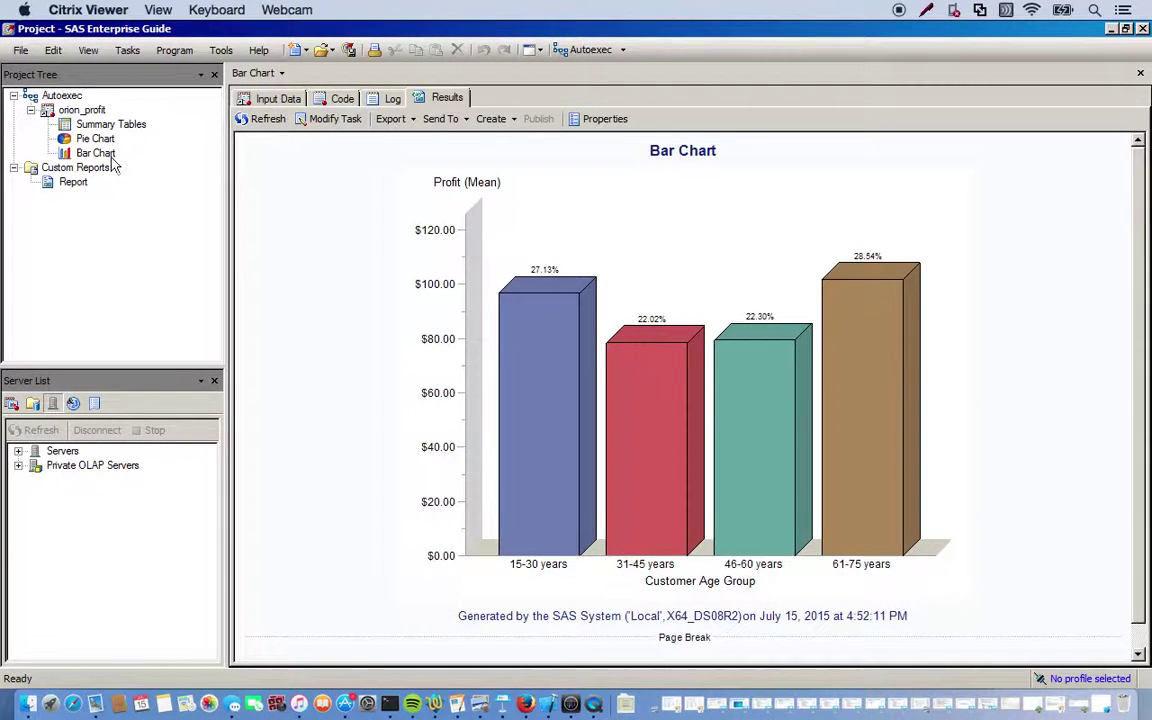
Step: Open the Report under Custom Reports, then select the Autoexec process flow
double_click(62, 169)
double_click(72, 182)
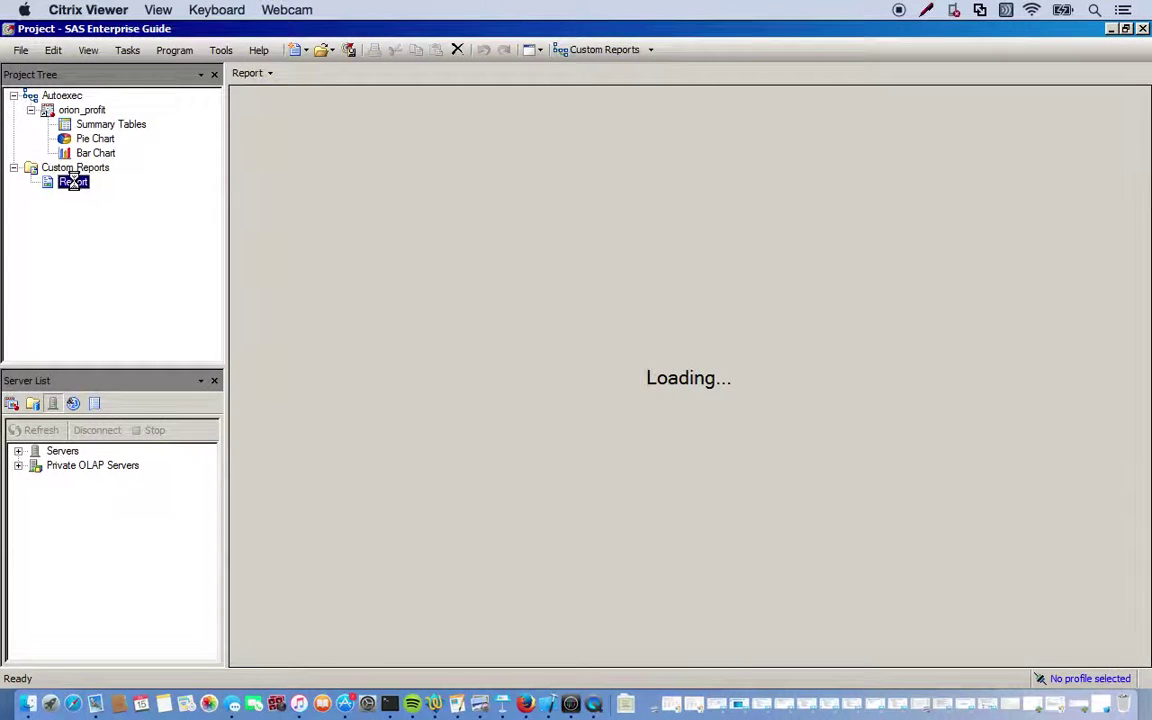
left_click(62, 96)
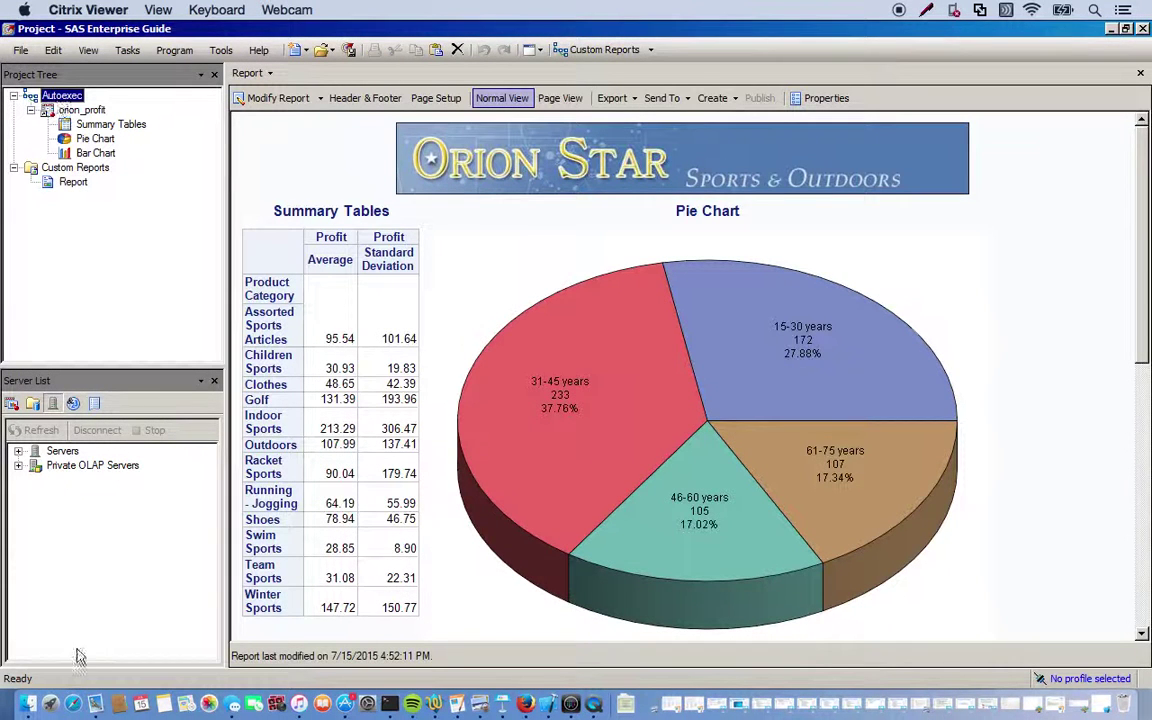
Step: Open Report.pdf from Sass Project > Customizing and Organizing Project Results on the PARTY!!! drive
left_click(40, 710)
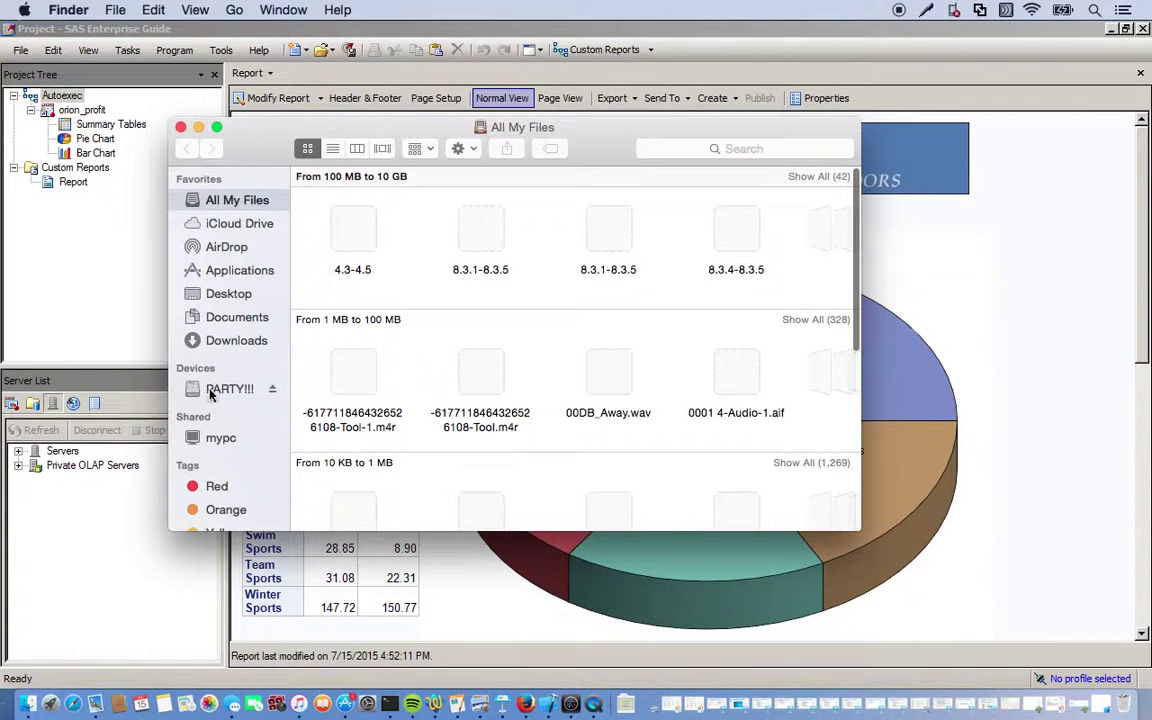
left_click(212, 392)
scroll(575, 300, "down", 3)
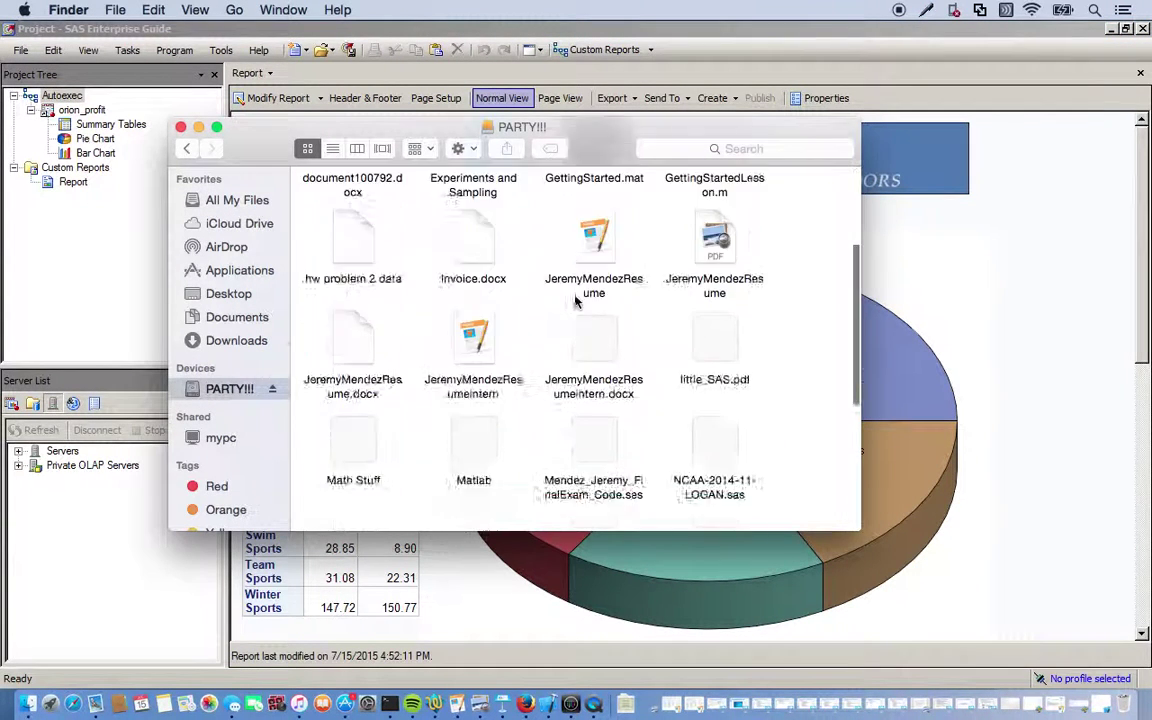
scroll(575, 300, "down", 5)
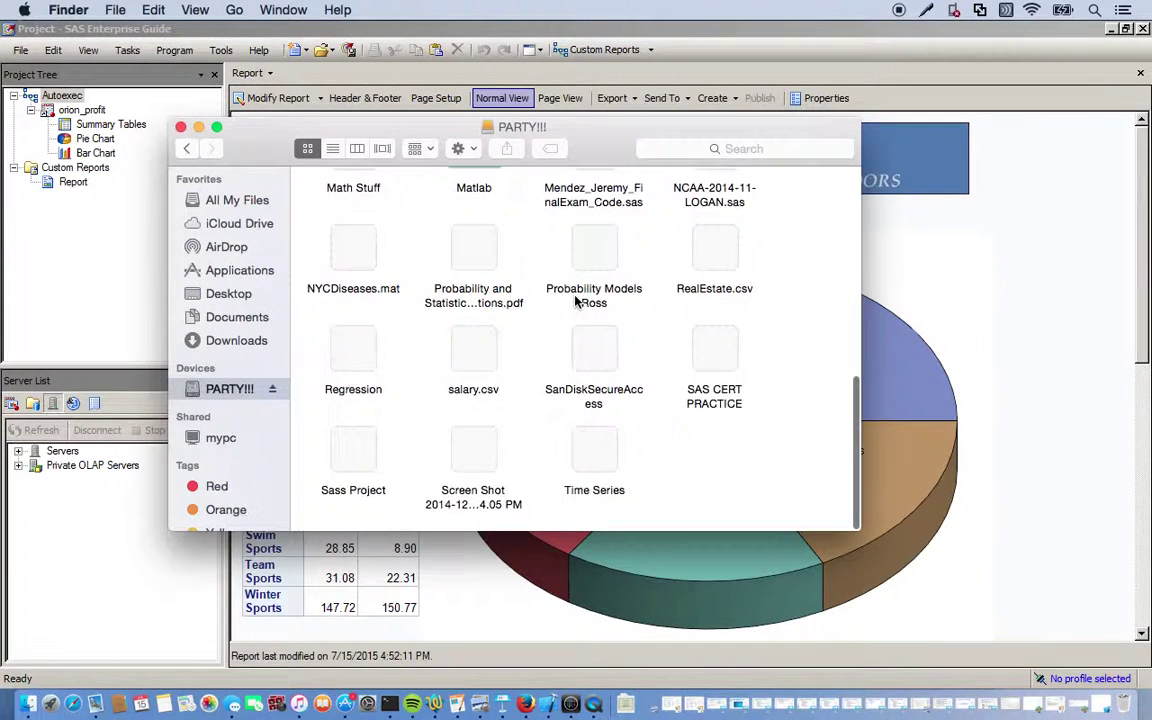
double_click(368, 474)
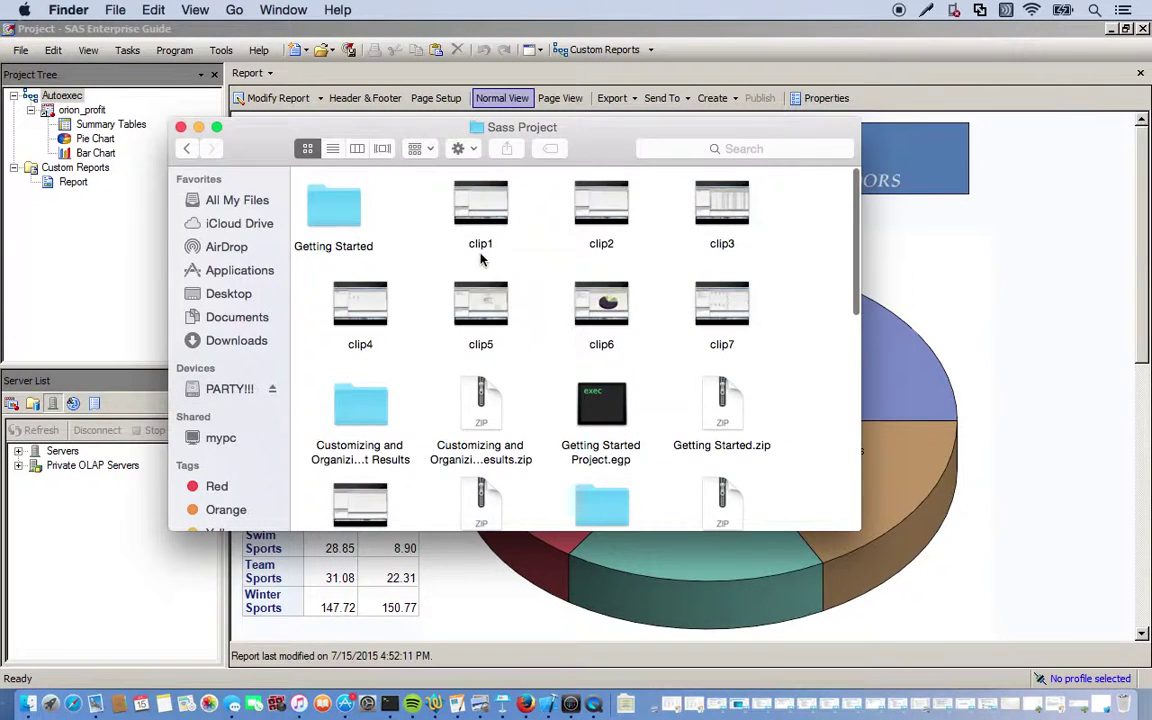
scroll(481, 259, "down", 3)
double_click(365, 176)
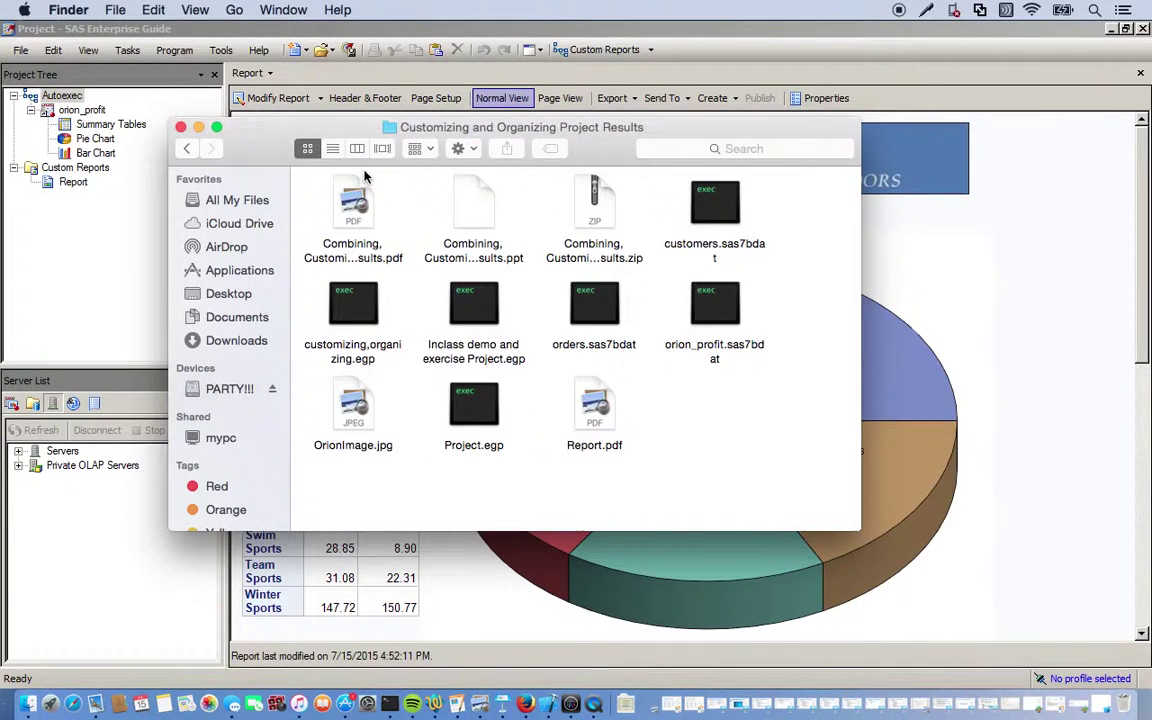
double_click(598, 407)
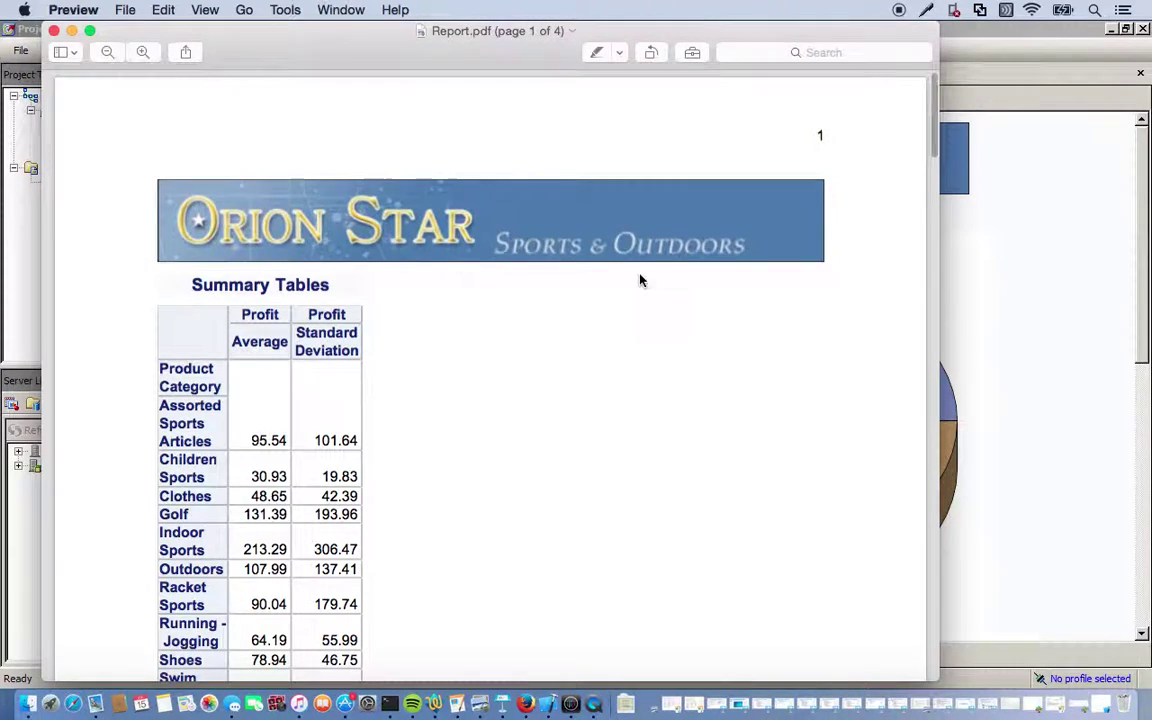
Step: Scroll through the Report.pdf pages in Preview, down to the age-group pie chart
scroll(640, 279, "down", 15)
scroll(640, 279, "up", 15)
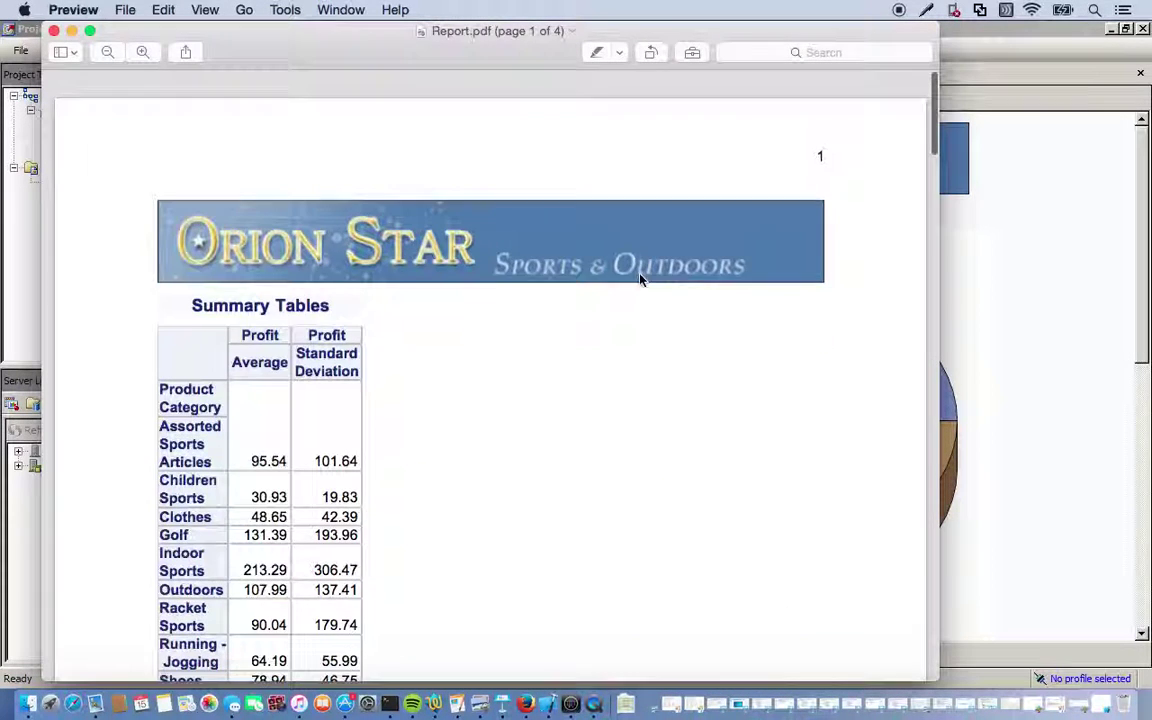
scroll(640, 279, "down", 8)
scroll(640, 279, "down", 20)
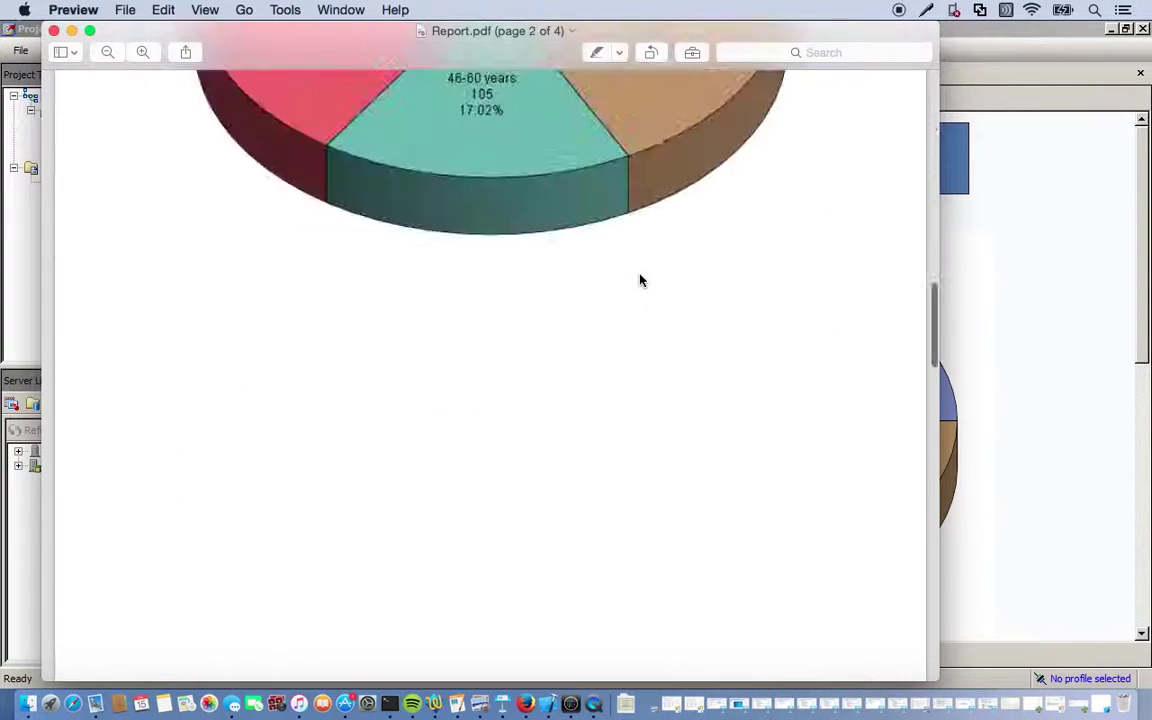